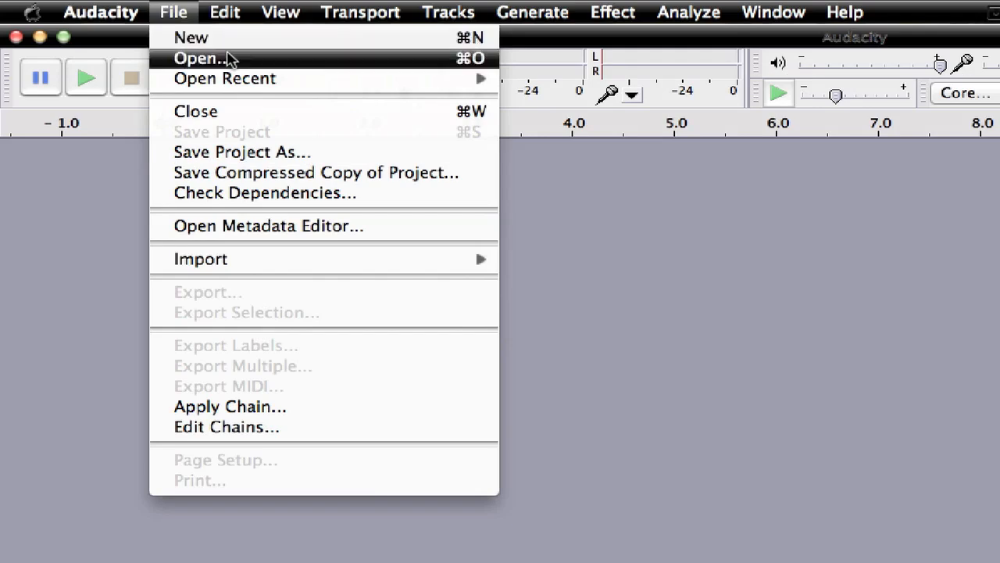
Step: Open the file Alica Keys- Remix video.mov and play the opening seconds of its audio
left_click(228, 56)
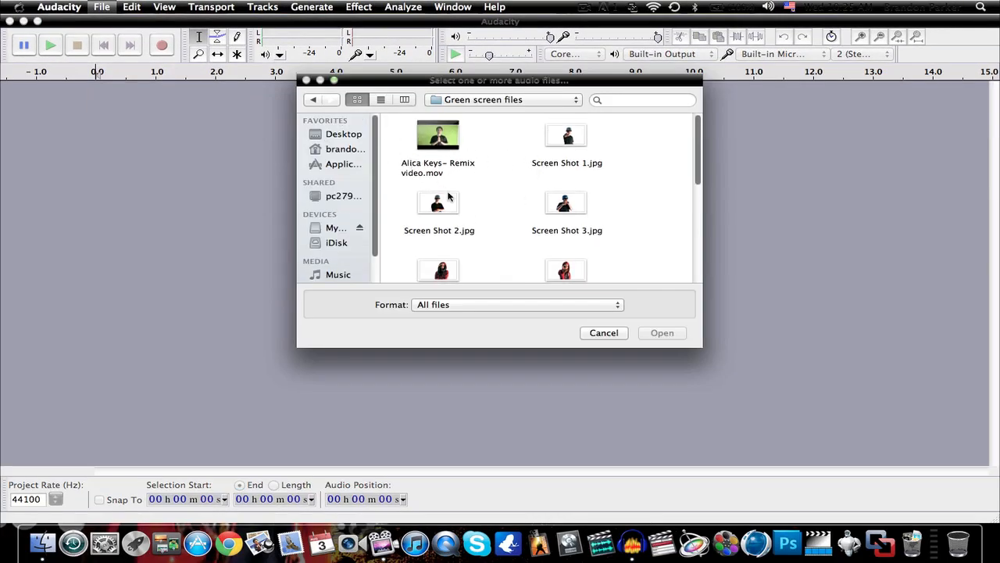
scroll(617, 215, "down", 5)
scroll(618, 215, "up", 3)
scroll(618, 215, "up", 3)
left_click(434, 133)
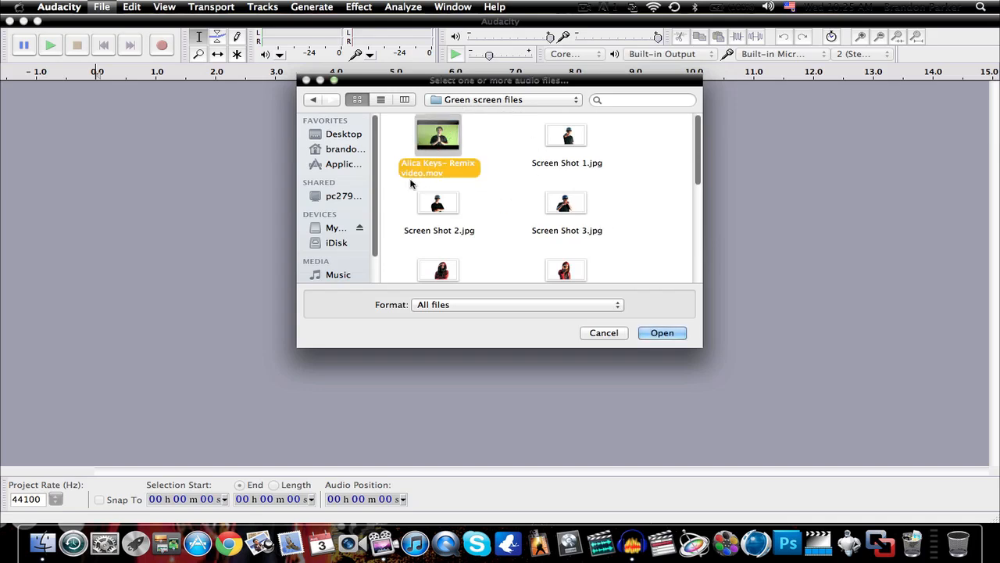
left_click(658, 334)
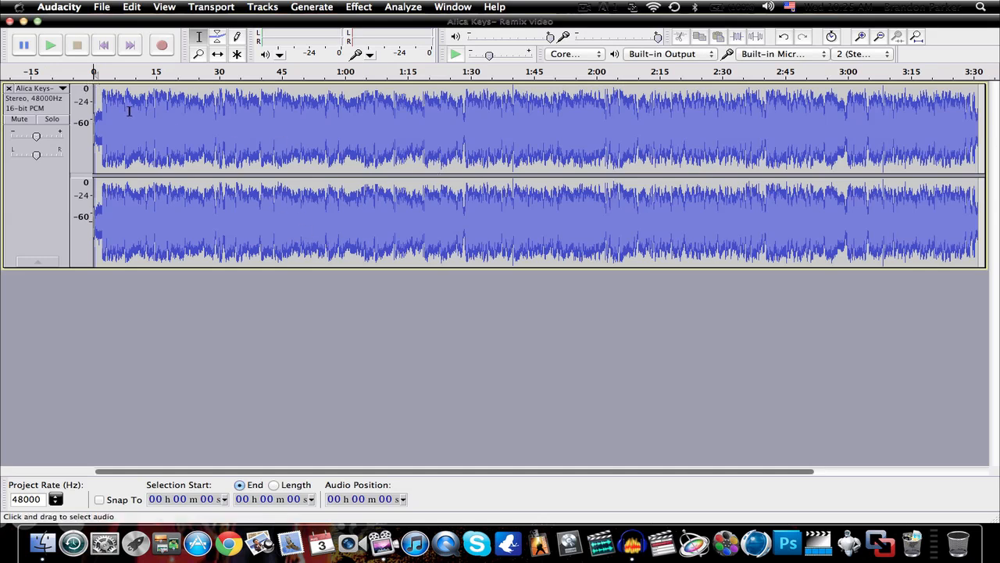
key("space")
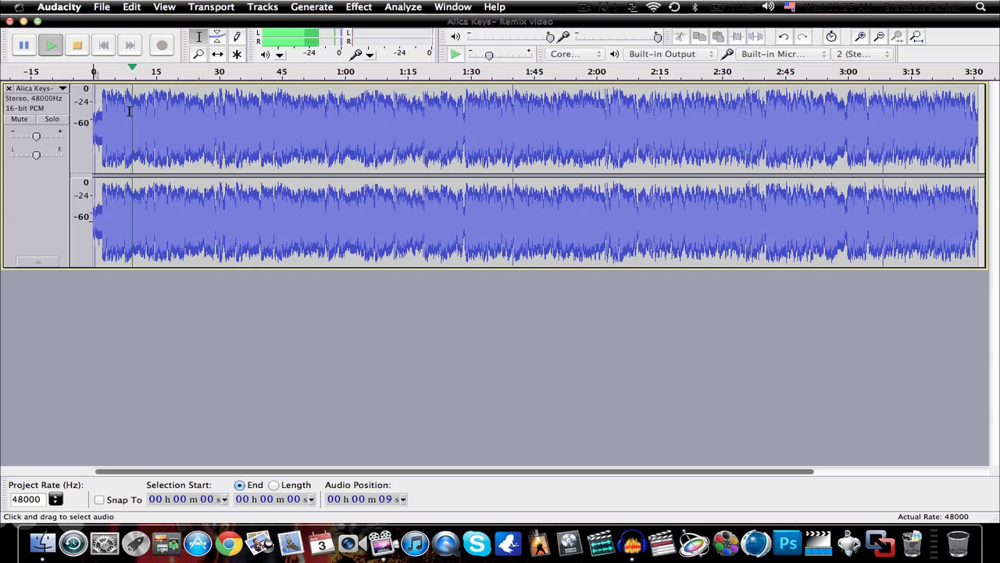
key("space")
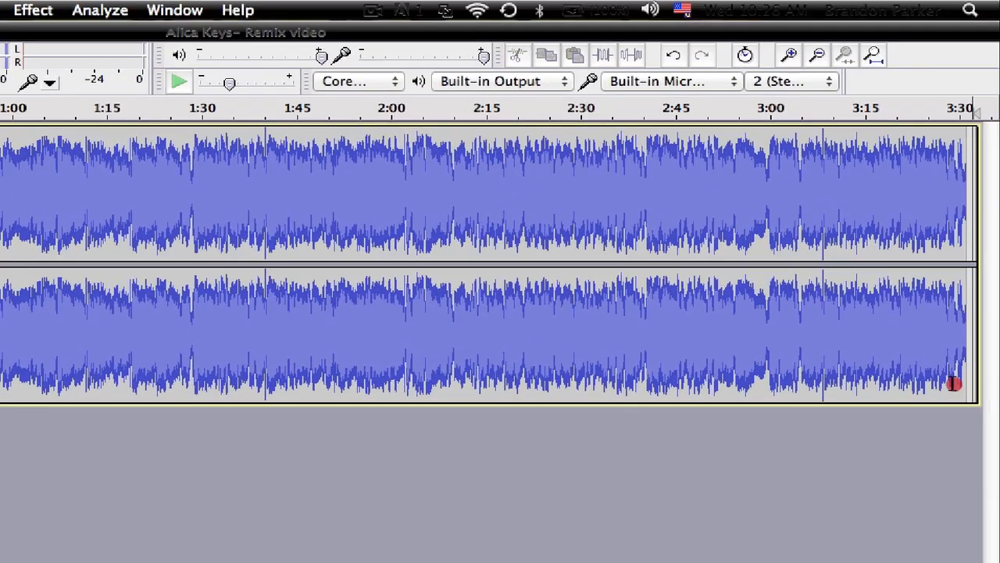
Step: Select the whole track and set Noise Removal to Remove, 38 dB noise reduction, 1000 Hz frequency smoothing and 0.00 seconds attack/decay time
left_click_drag(954, 383, 0, 373)
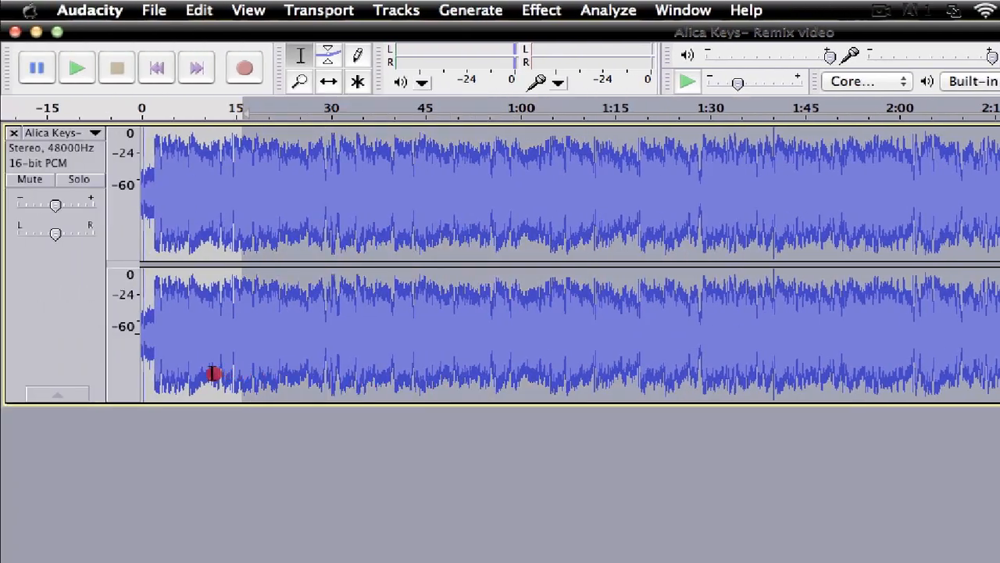
left_click_drag(213, 374, 83, 373)
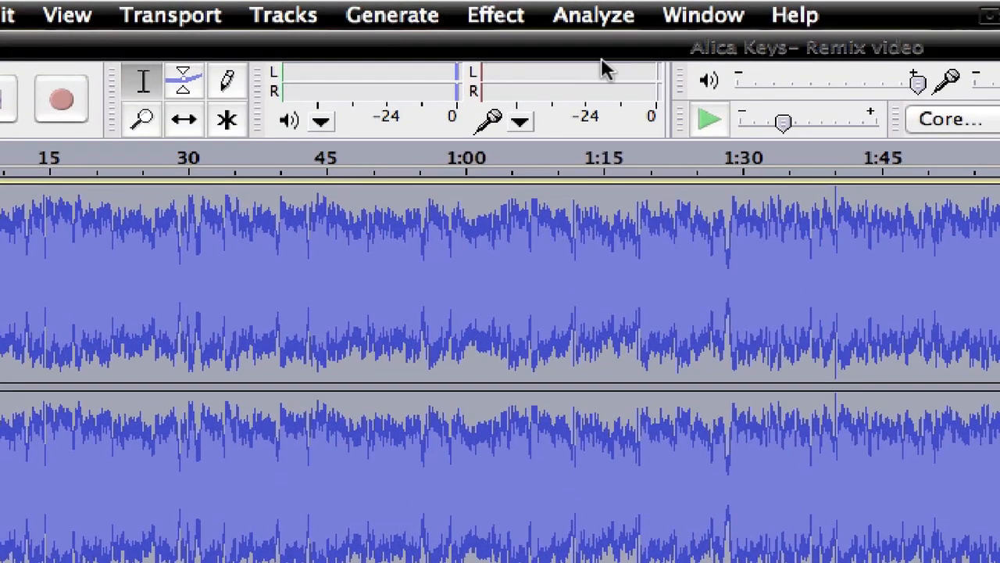
left_click(496, 17)
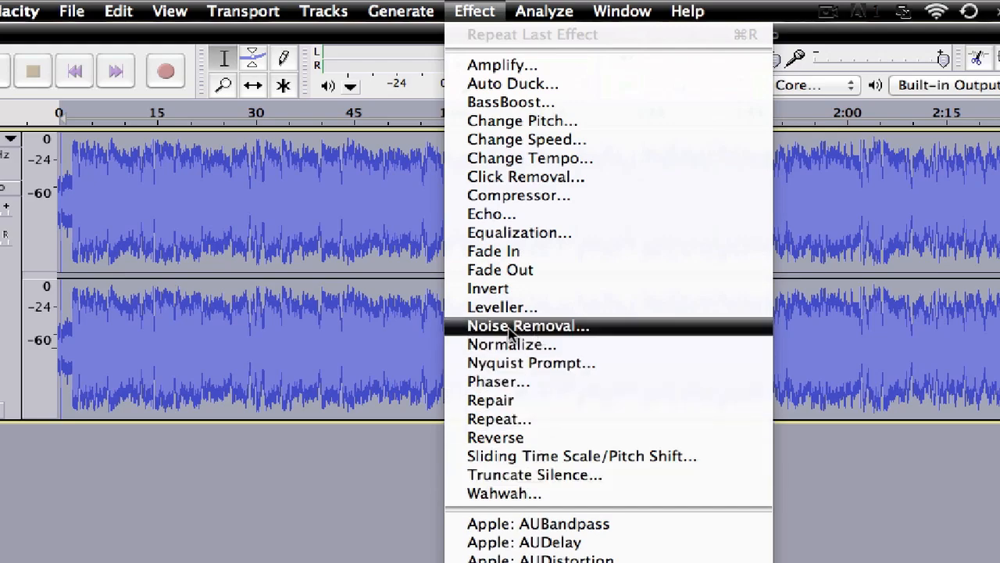
left_click(536, 328)
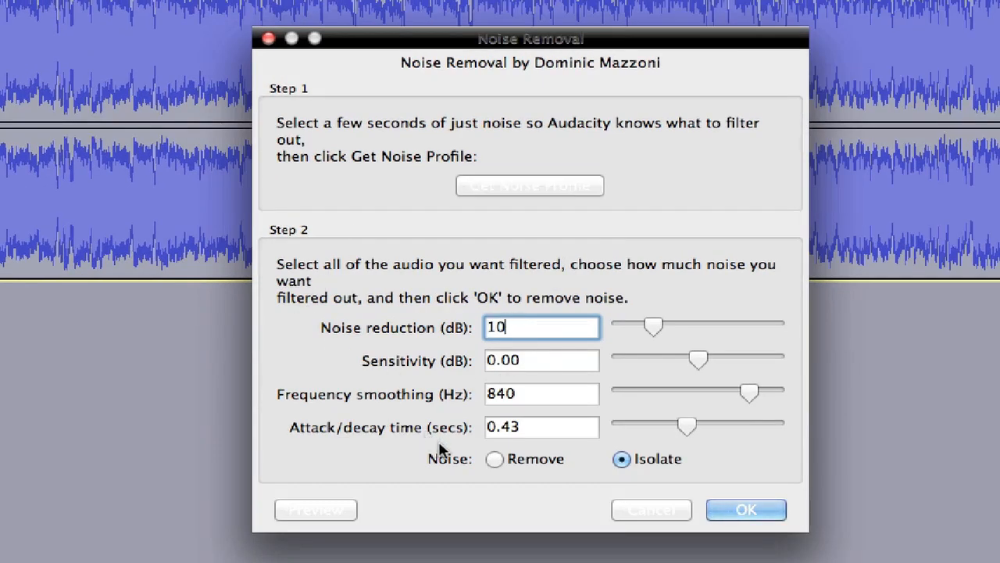
left_click(495, 460)
left_click_drag(652, 325, 742, 326)
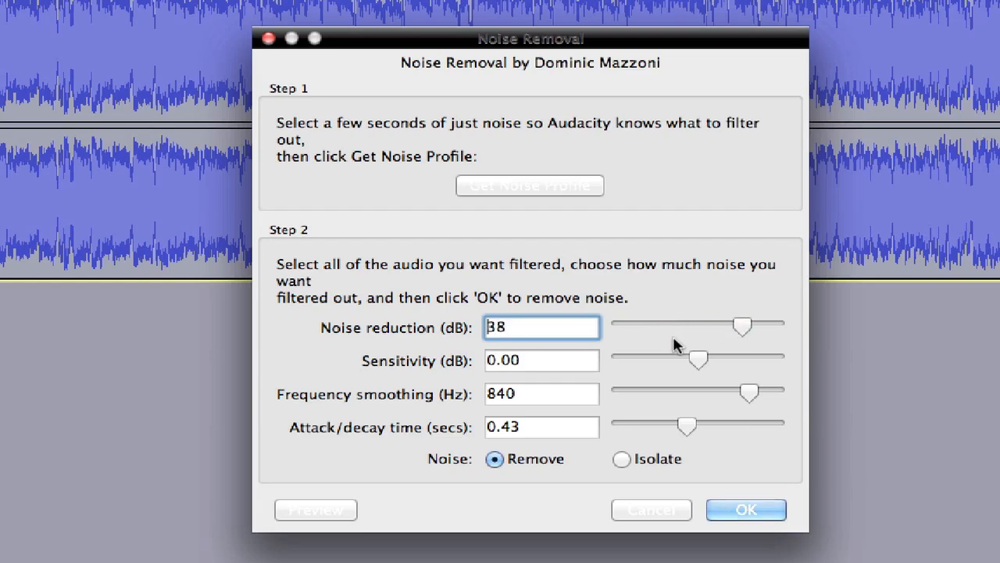
left_click_drag(750, 394, 797, 395)
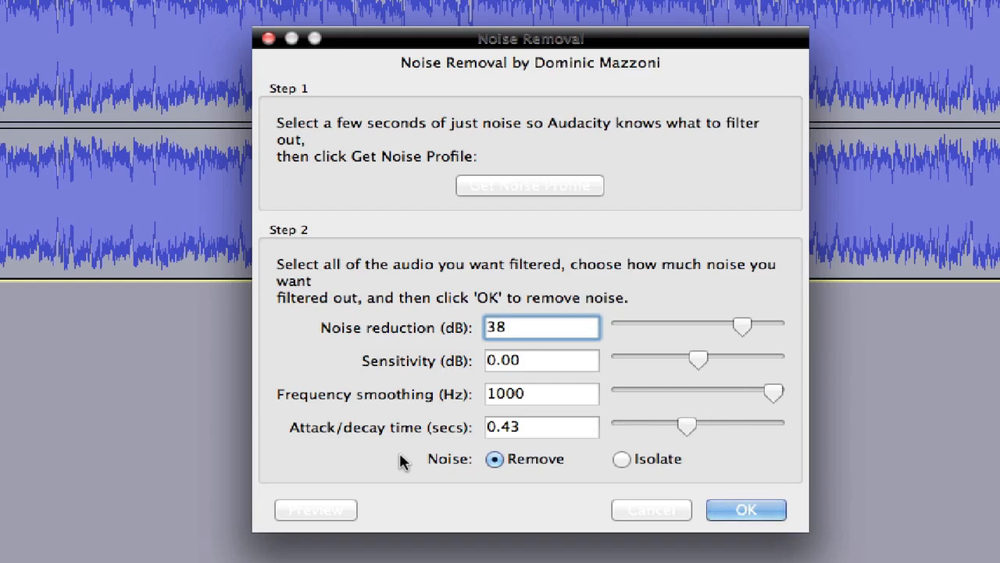
left_click(683, 427)
left_click_drag(683, 426, 461, 394)
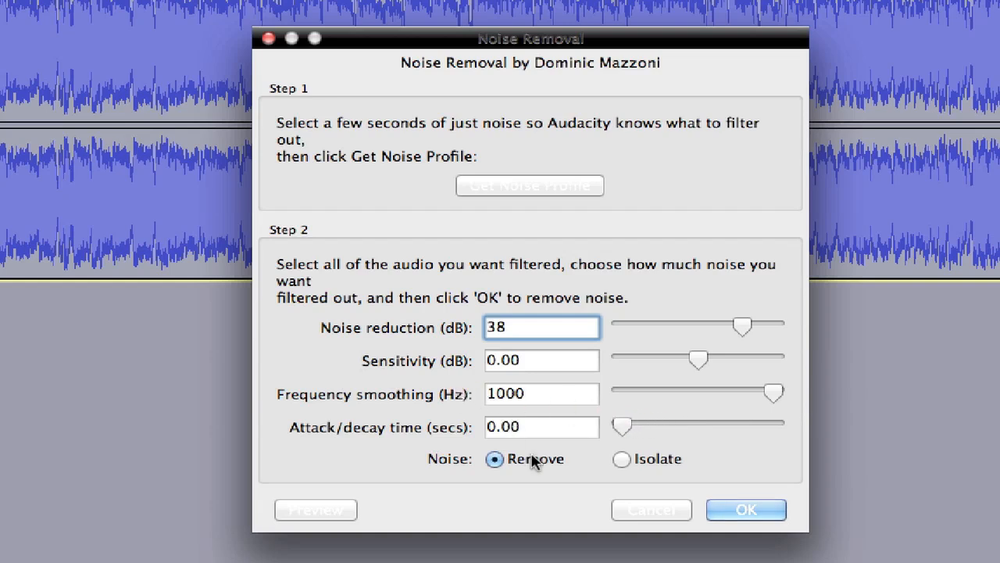
Step: Try the noise removal on the whole track with a short playback, and undo the effect
left_click(714, 509)
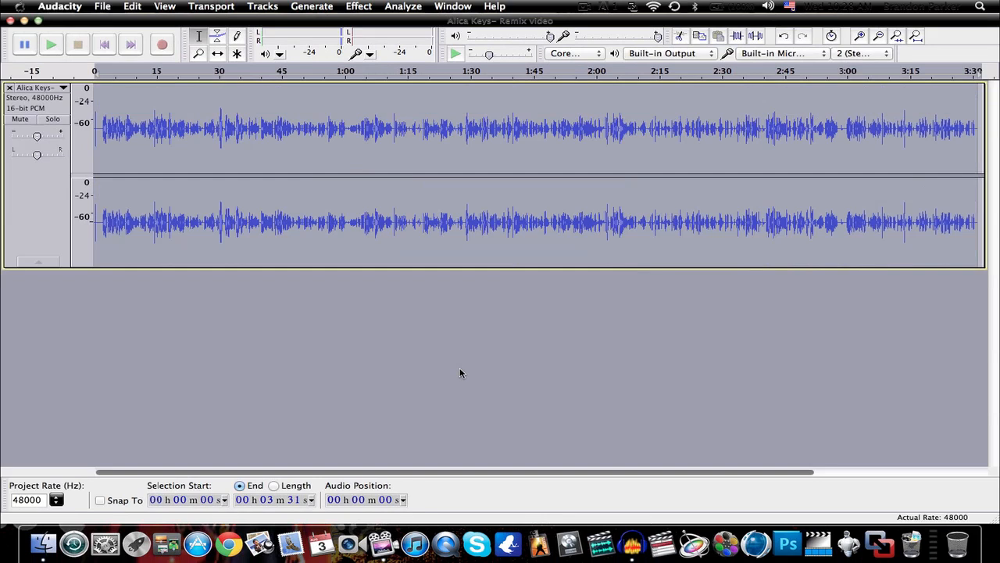
key("space")
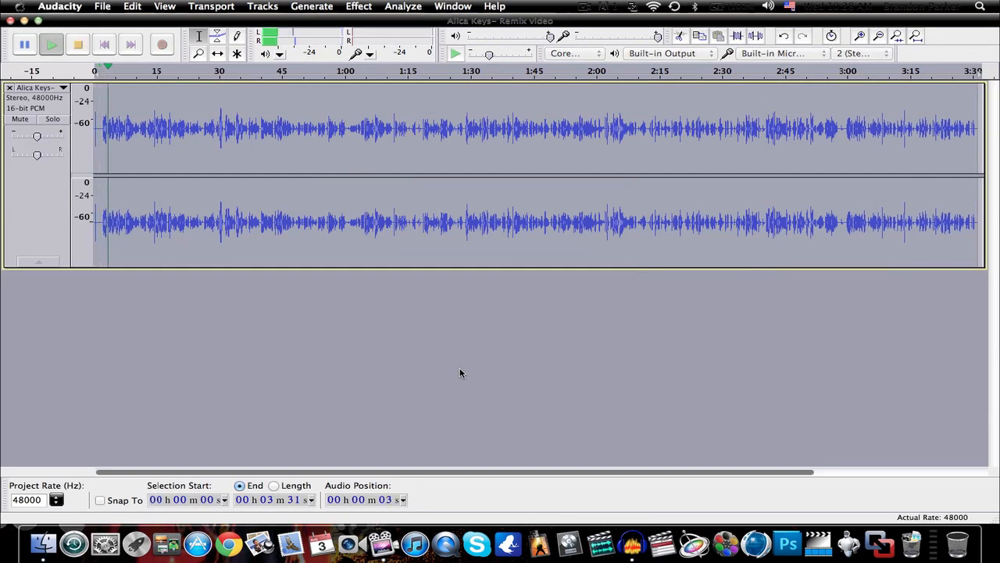
key("space")
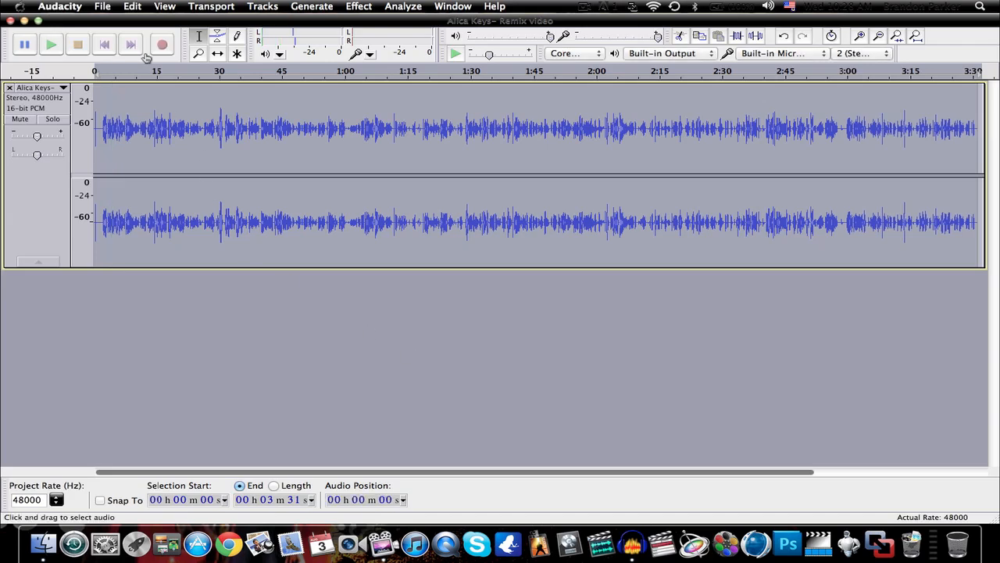
left_click(141, 6)
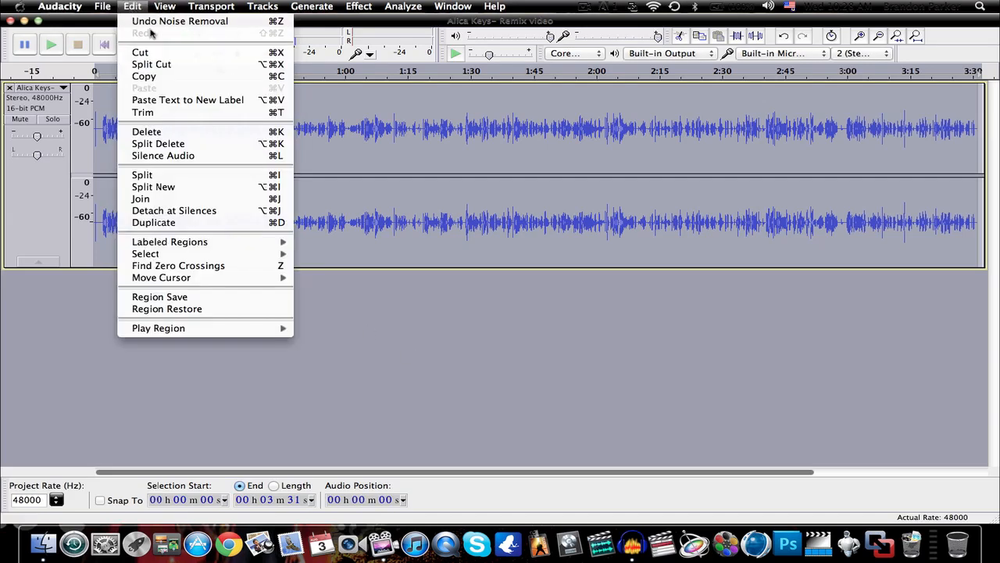
left_click(154, 24)
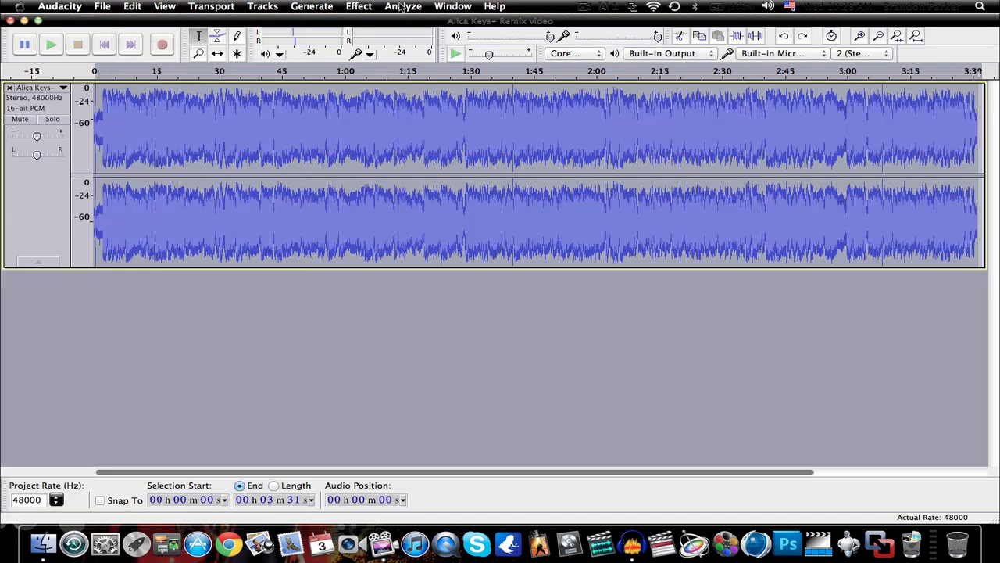
Step: Apply Noise Removal to the selected track with the noise reduction set to 25 dB
left_click(398, 7)
left_click(394, 6)
left_click(359, 6)
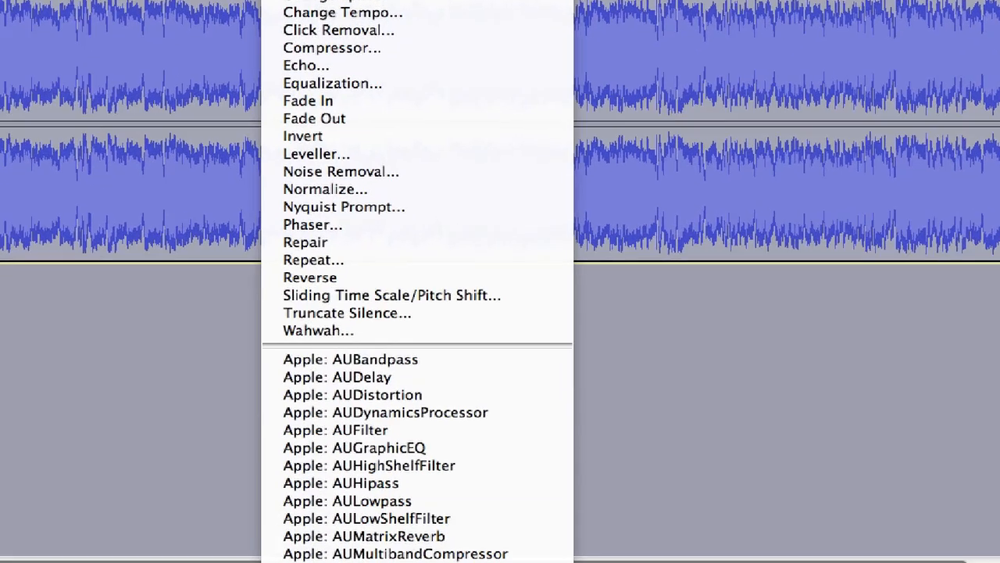
left_click(364, 173)
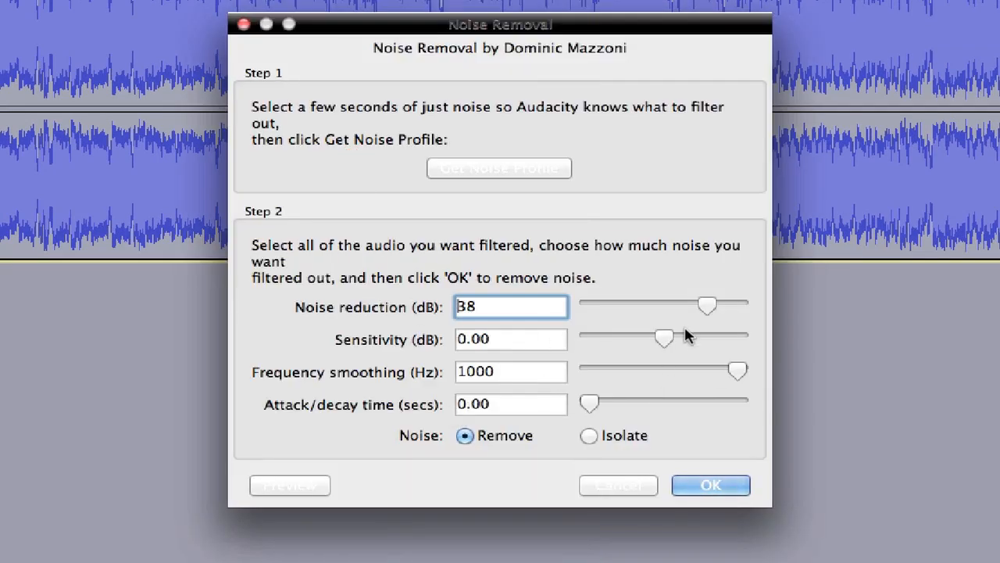
left_click(700, 304)
left_click_drag(700, 307, 637, 304)
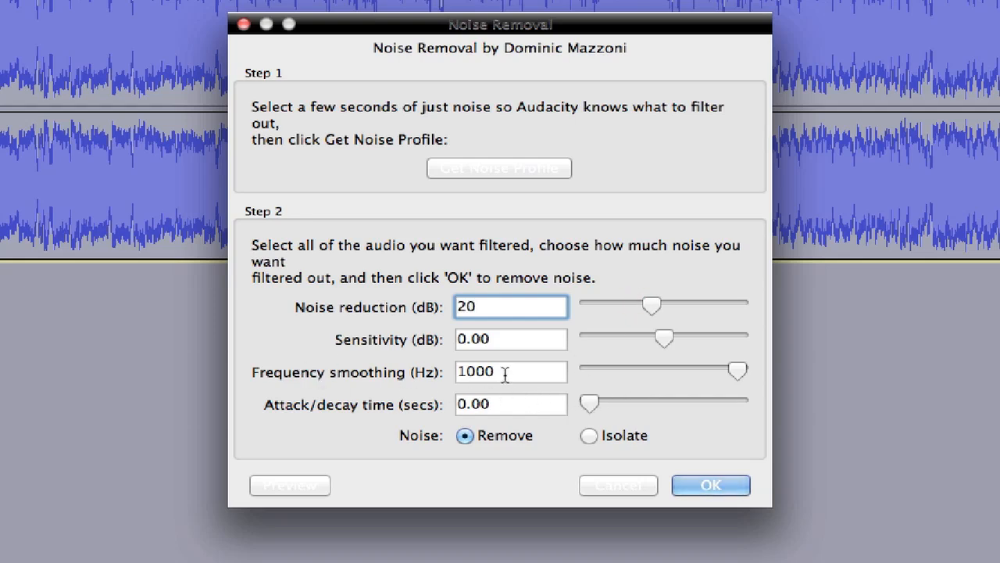
left_click_drag(651, 305, 666, 307)
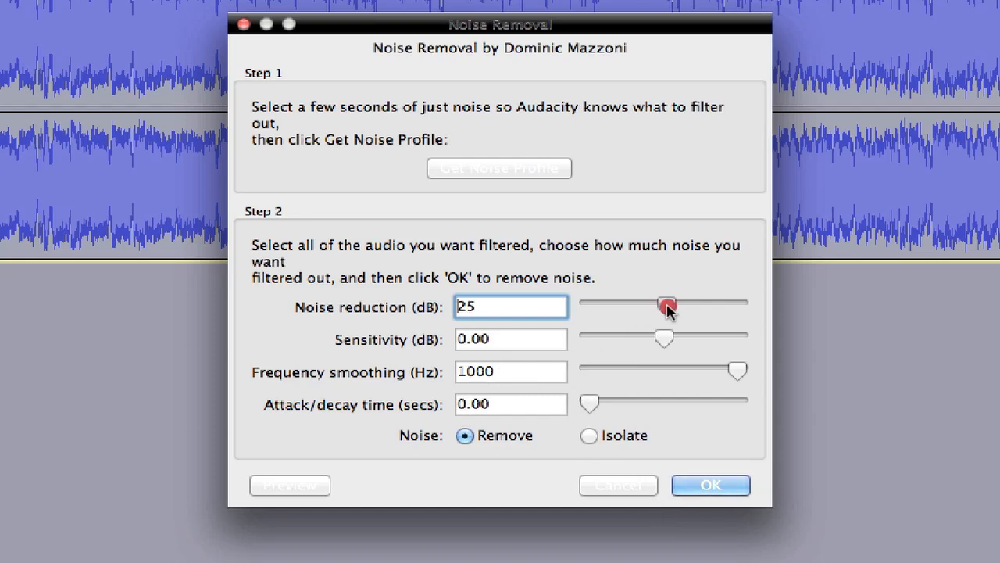
left_click(707, 486)
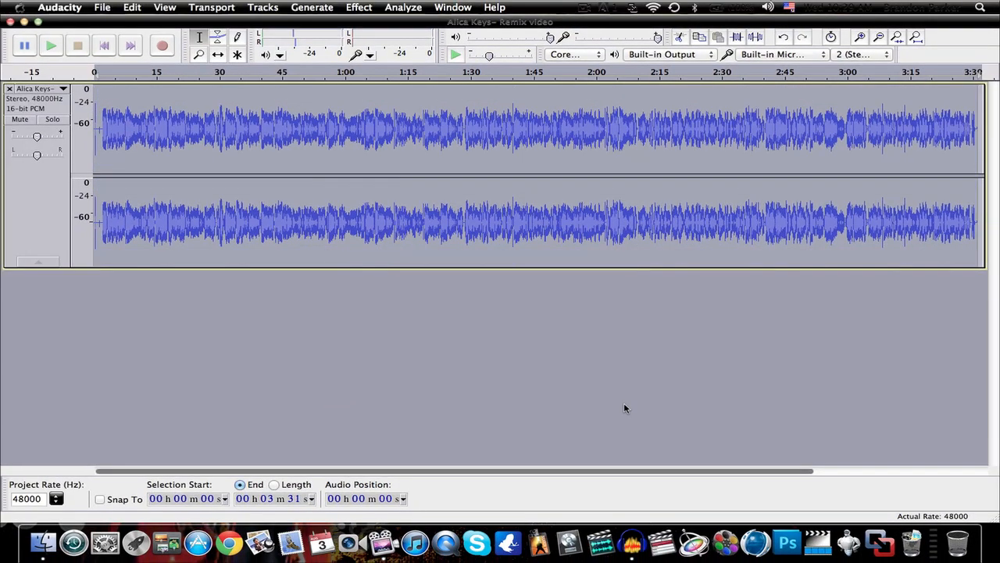
Step: Play the start of the filtered track and review the Noise Removal settings without applying them
key("space")
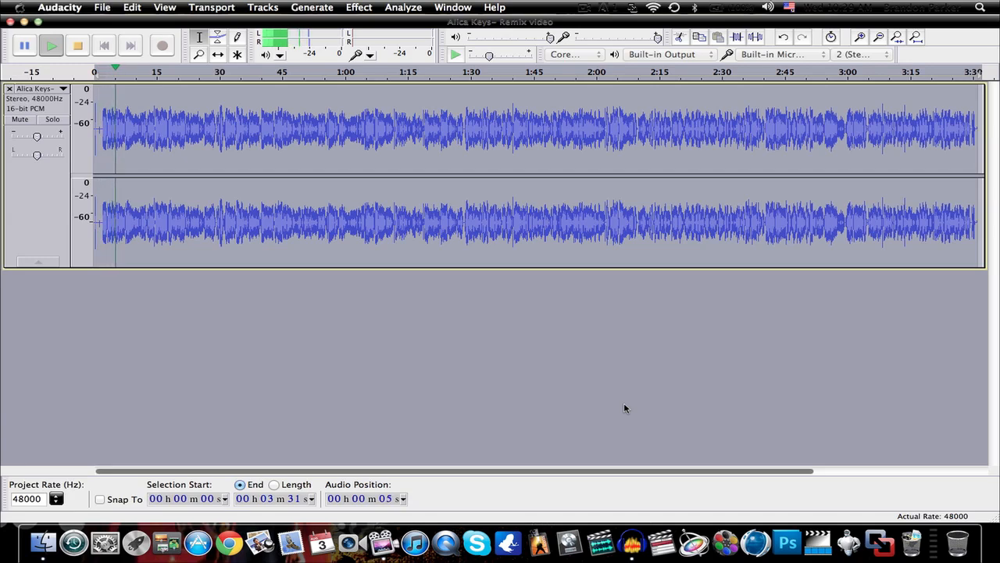
key("space")
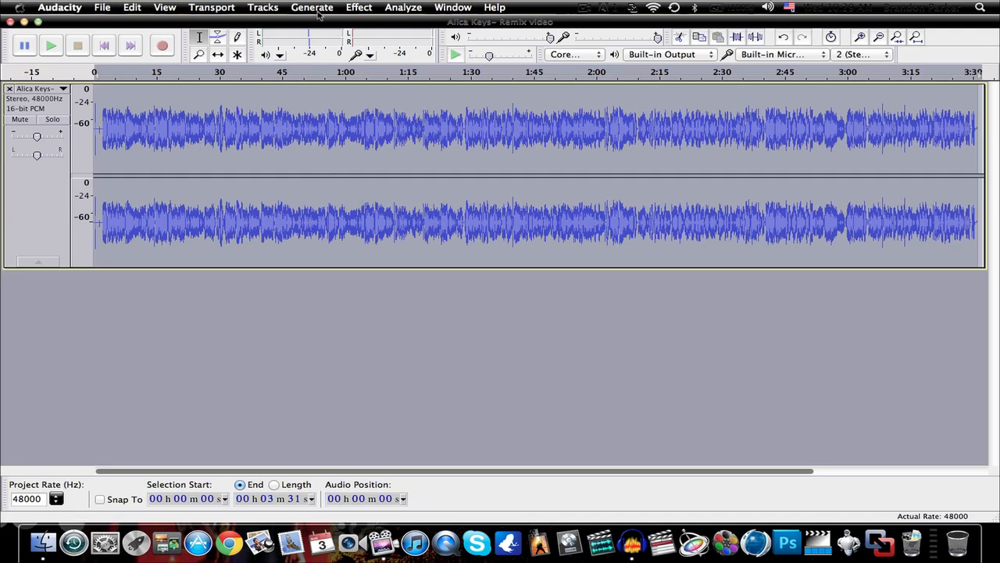
left_click(360, 8)
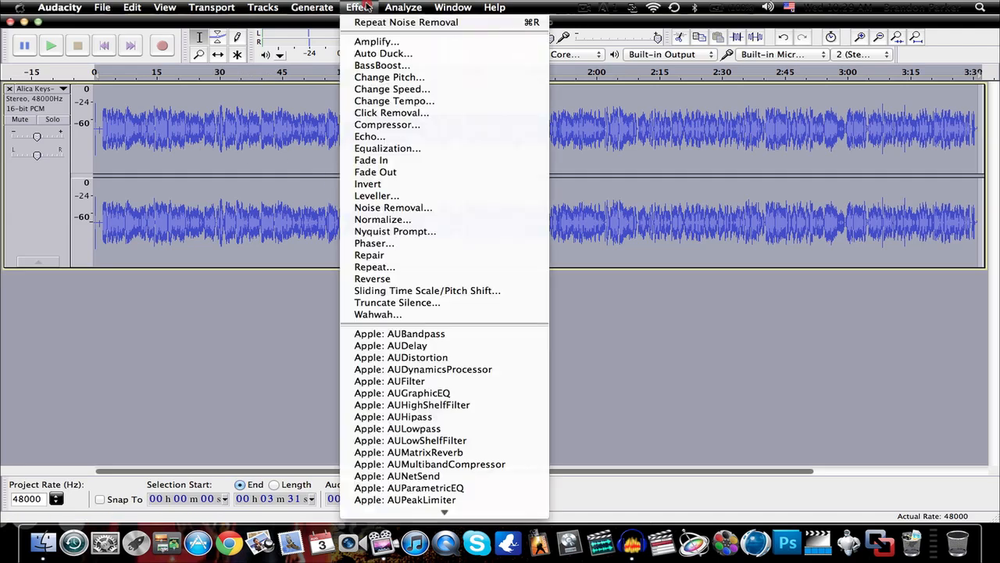
left_click(410, 208)
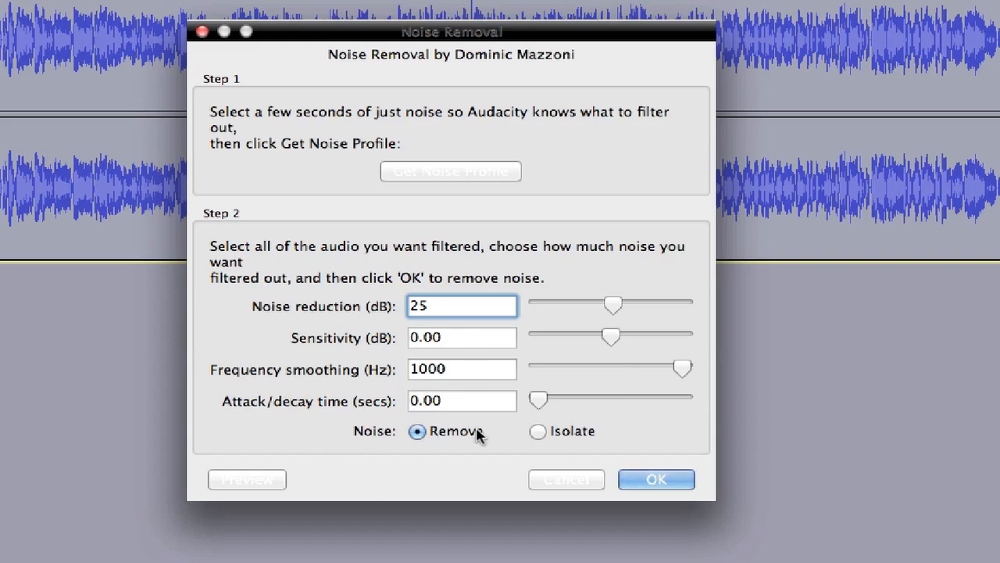
left_click(547, 479)
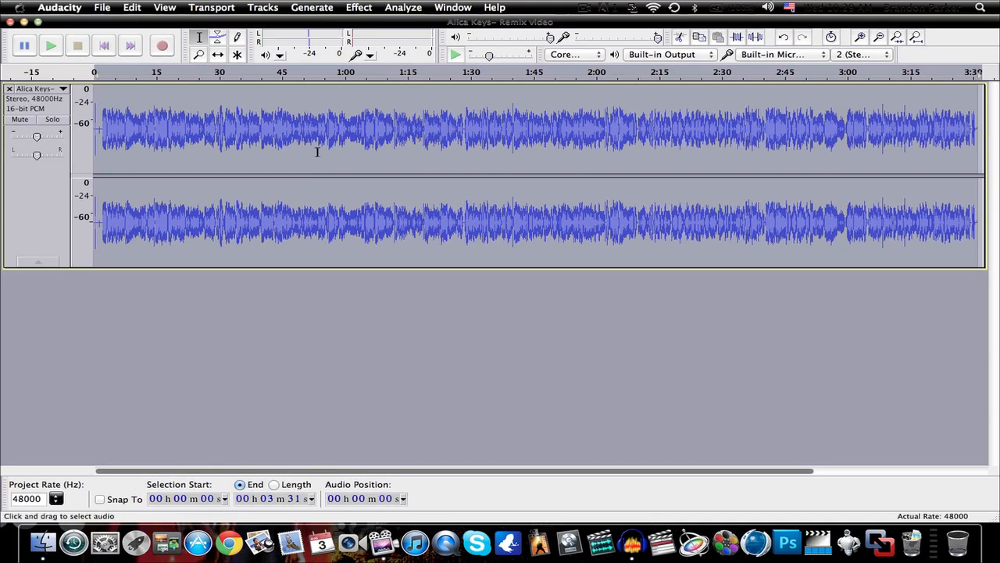
Step: Normalize the whole track's maximum amplitude with DC offset removal enabled, and play back its opening
left_click(356, 8)
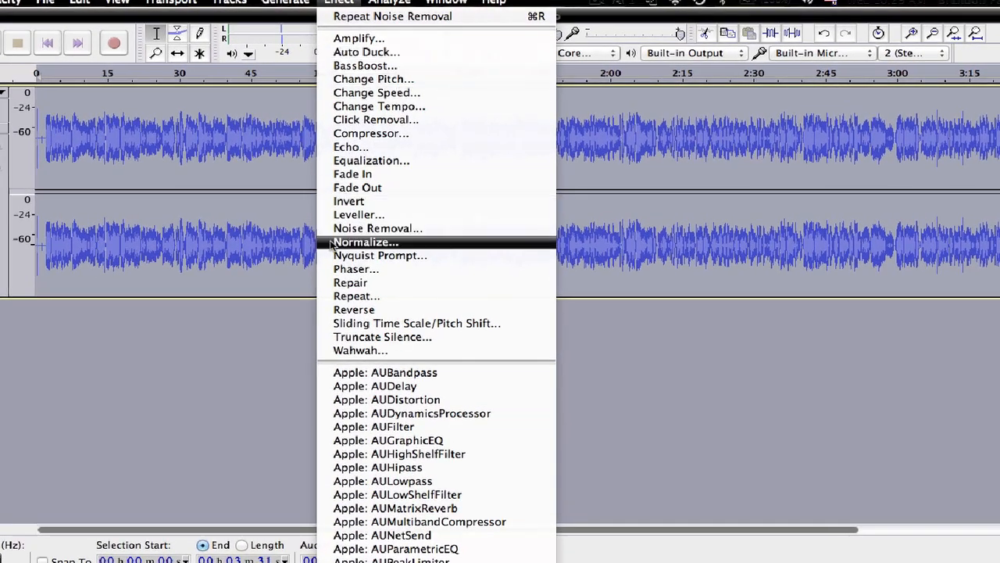
left_click(367, 242)
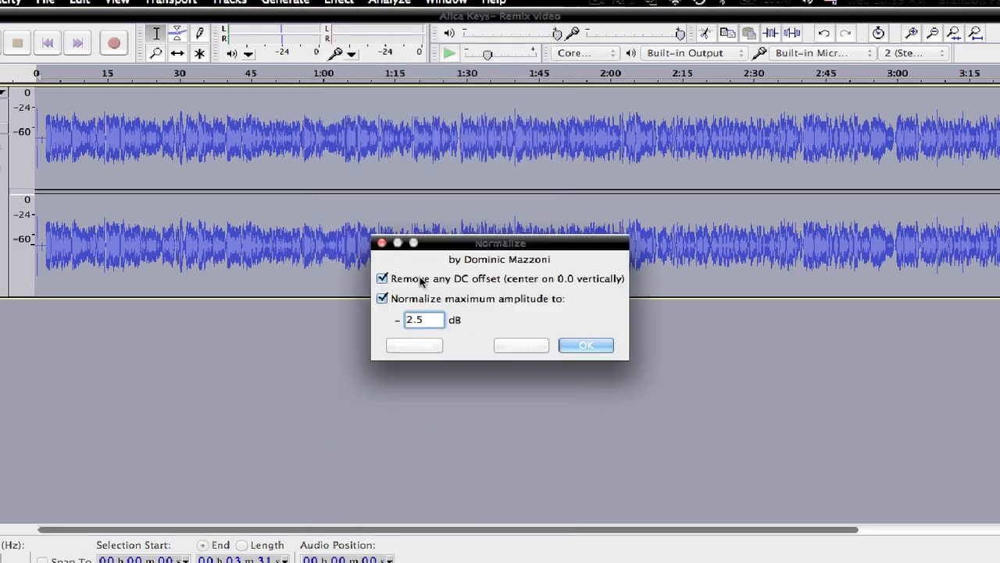
left_click(429, 321)
key("BackSpace")
type("2.")
left_click(586, 345)
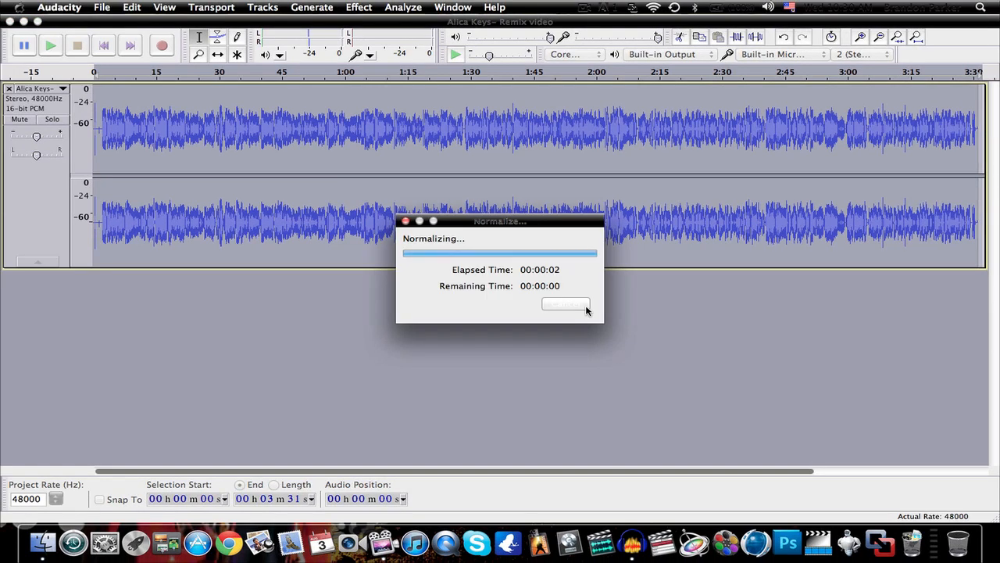
key("space")
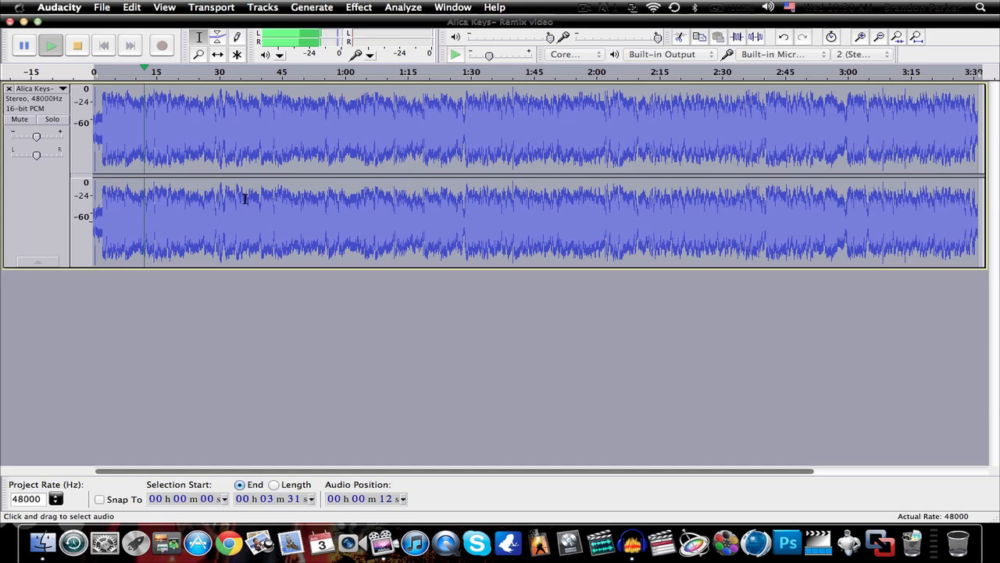
key("space")
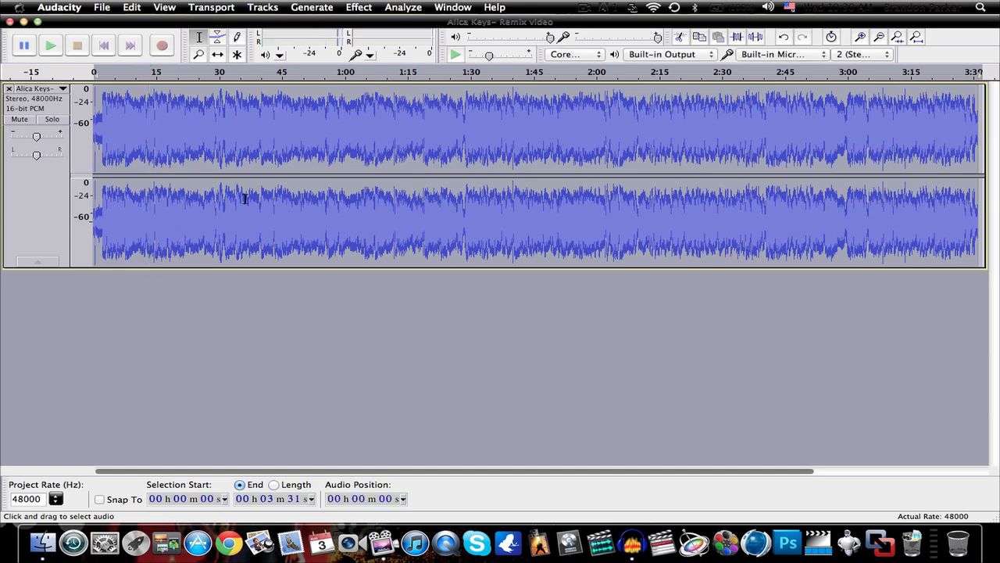
Step: Apply Noise Removal to the whole track with the noise reduction set to 18 dB, and play back its opening
left_click(358, 7)
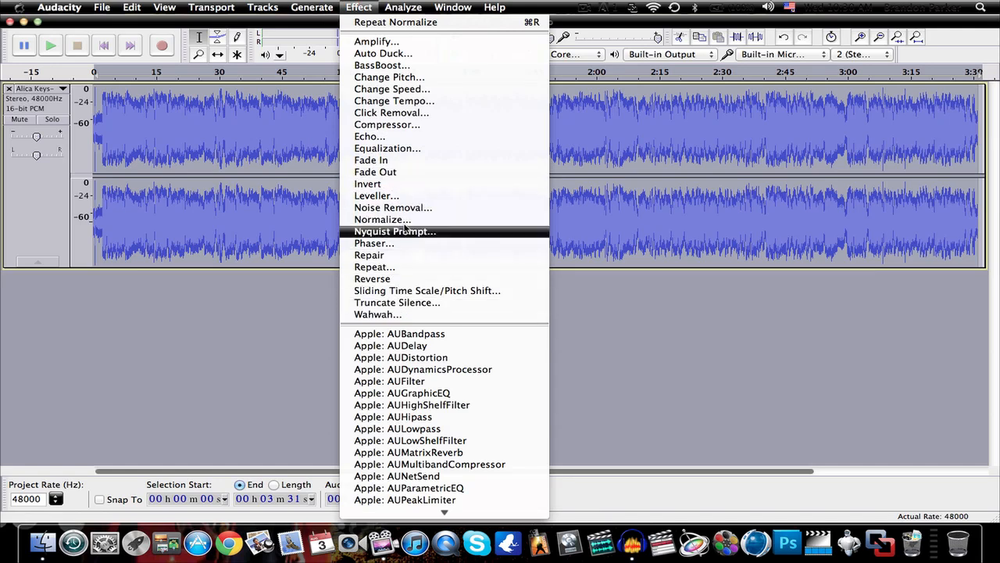
left_click(406, 208)
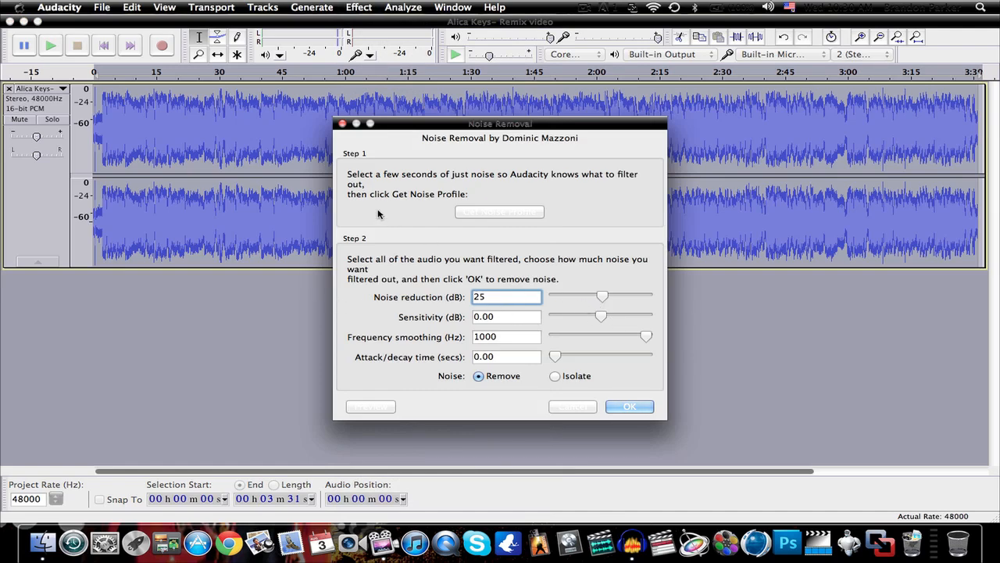
left_click_drag(419, 119, 436, 88)
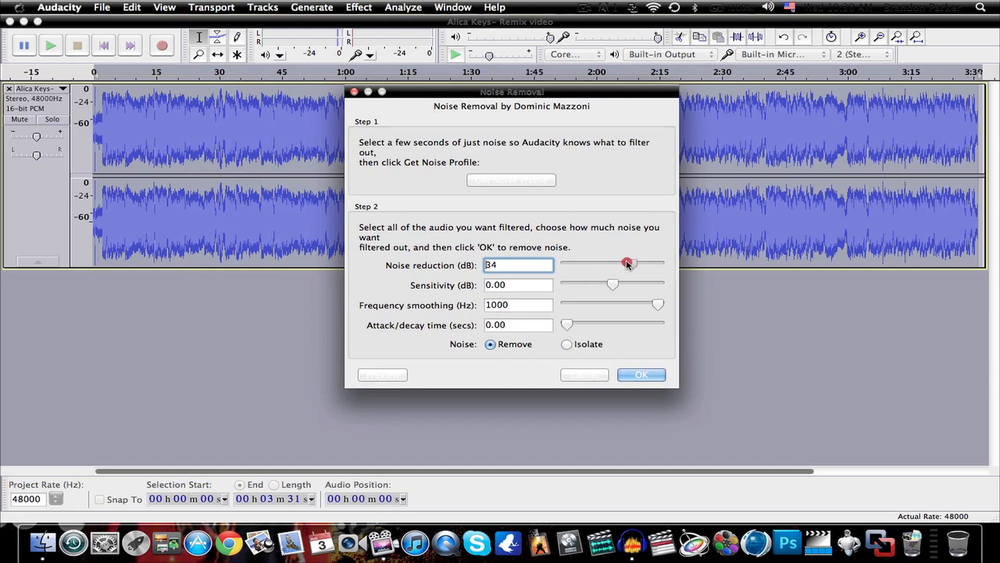
left_click_drag(608, 265, 598, 266)
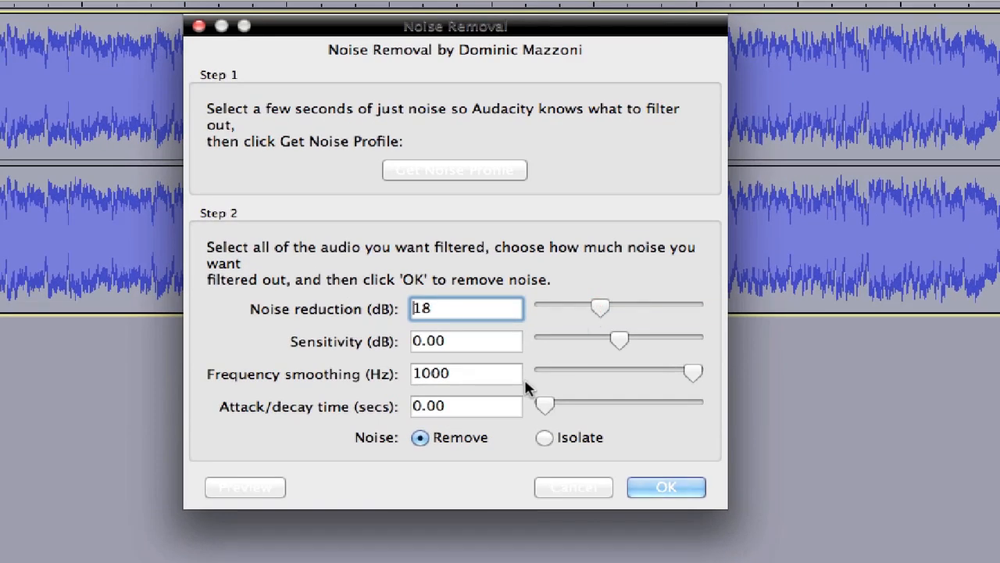
left_click(663, 491)
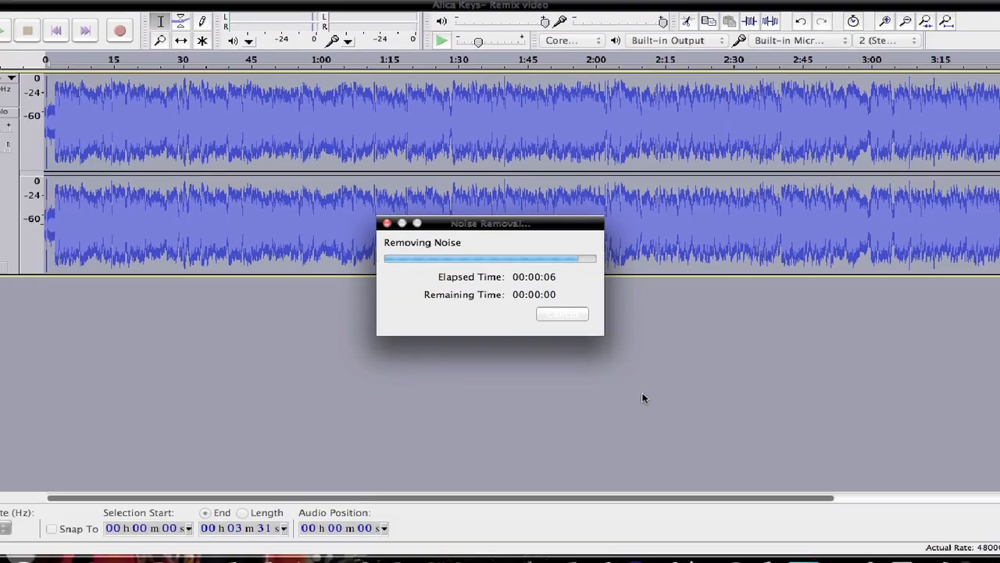
key("space")
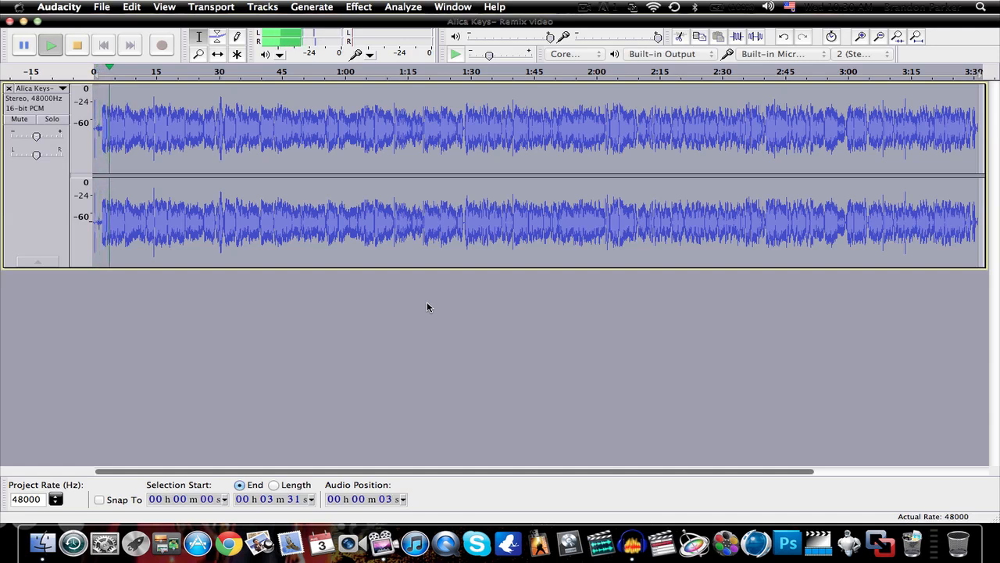
key("space")
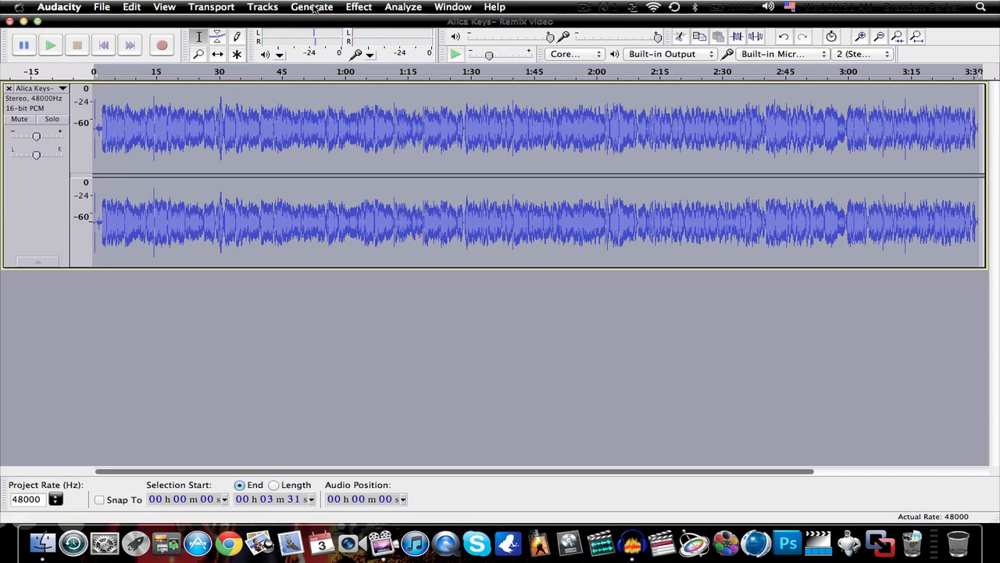
Step: Amplify the whole track by about 4.8 dB without allowing clipping, and play back its opening
left_click(358, 7)
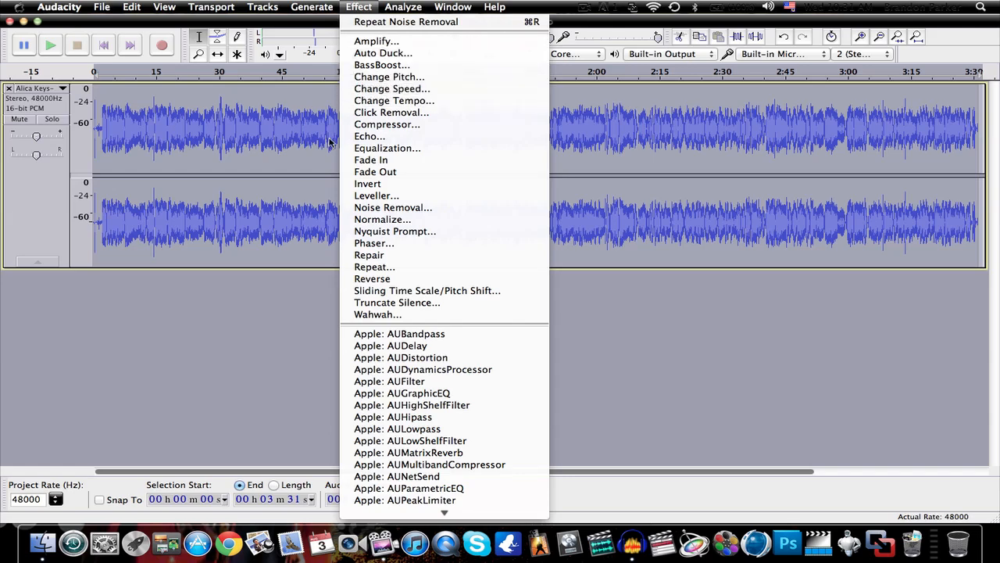
left_click(375, 41)
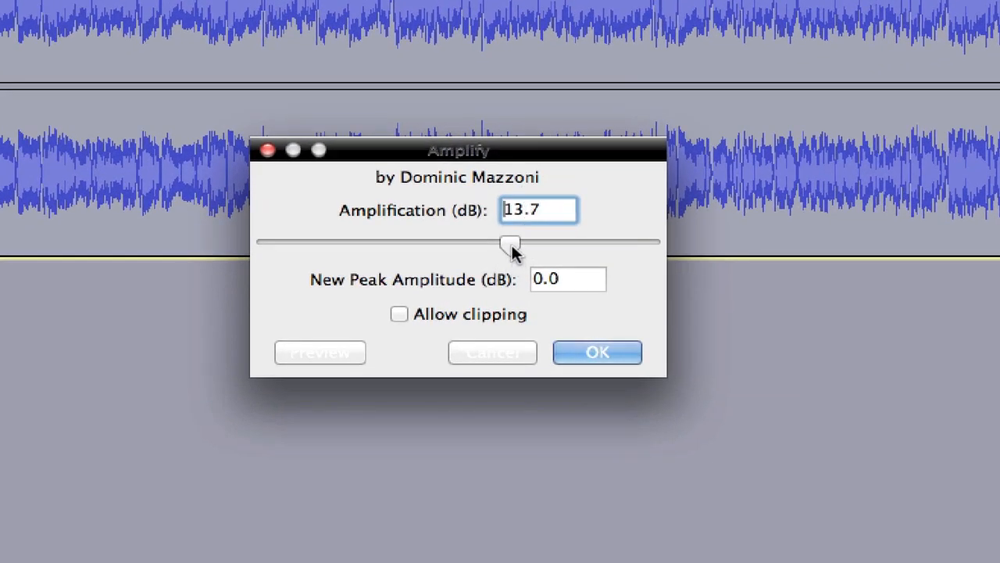
left_click_drag(510, 246, 467, 249)
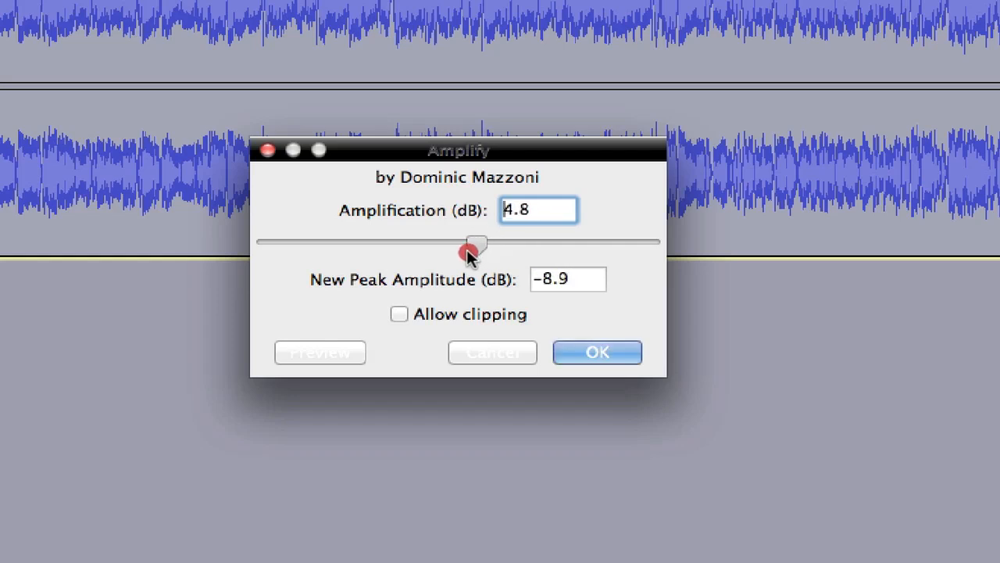
left_click(596, 351)
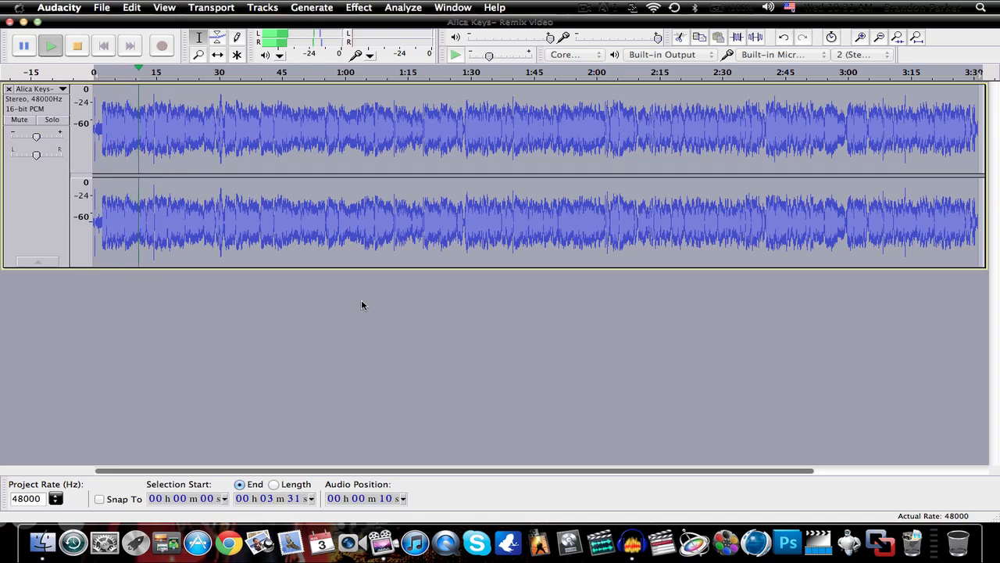
key("space")
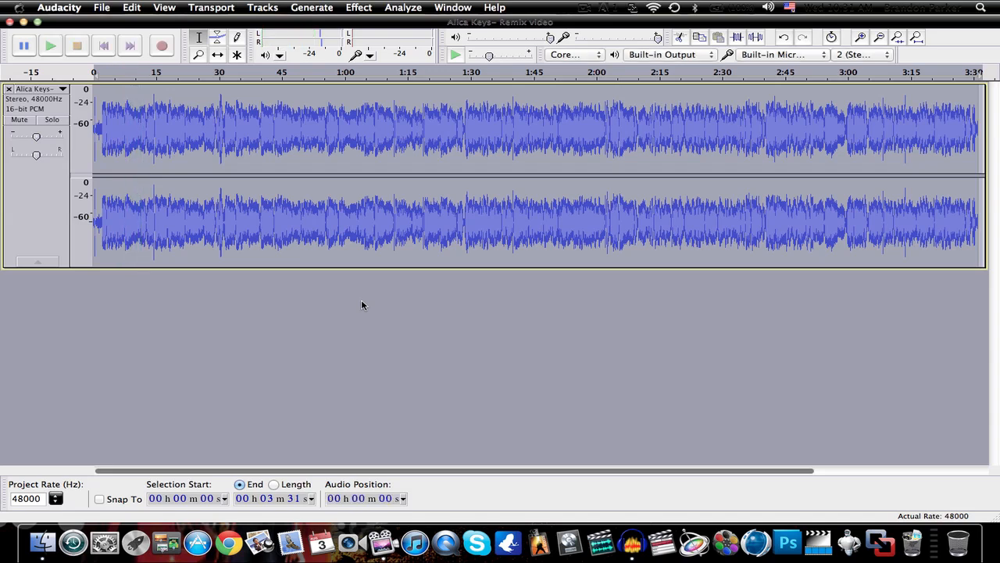
Step: Apply Click Removal to the whole track with threshold 200 and max spike width 20, and play back the start
left_click(358, 7)
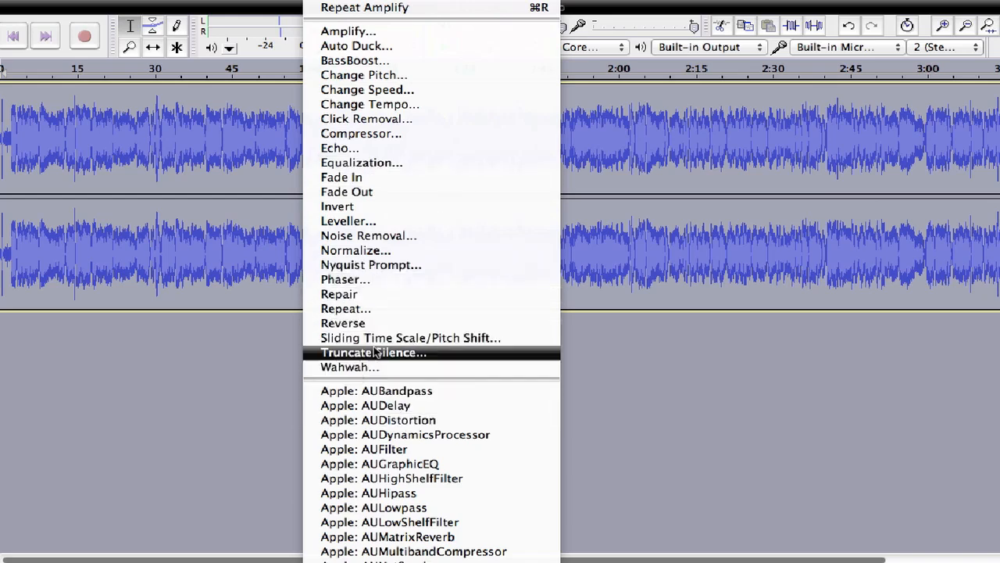
left_click(381, 119)
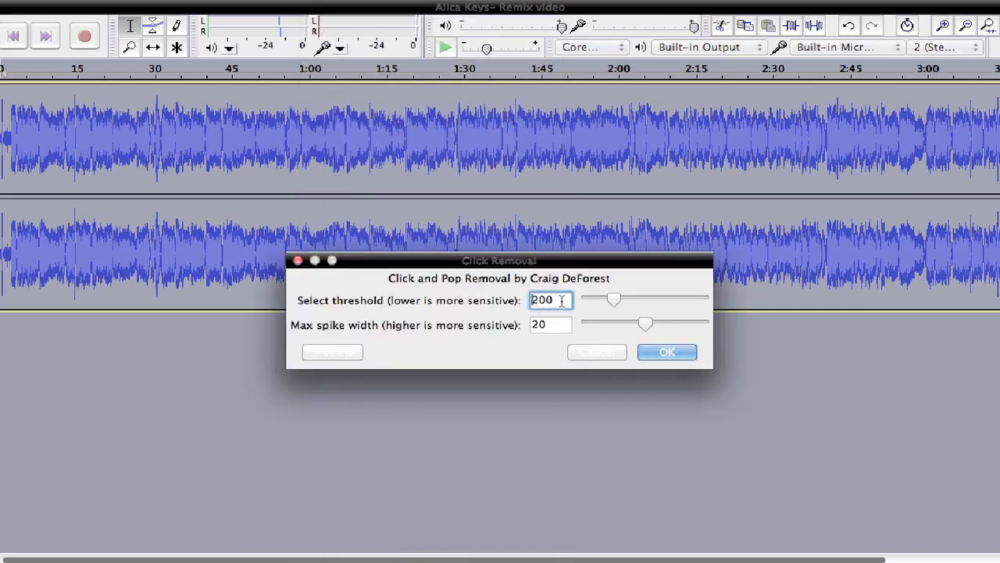
left_click(661, 350)
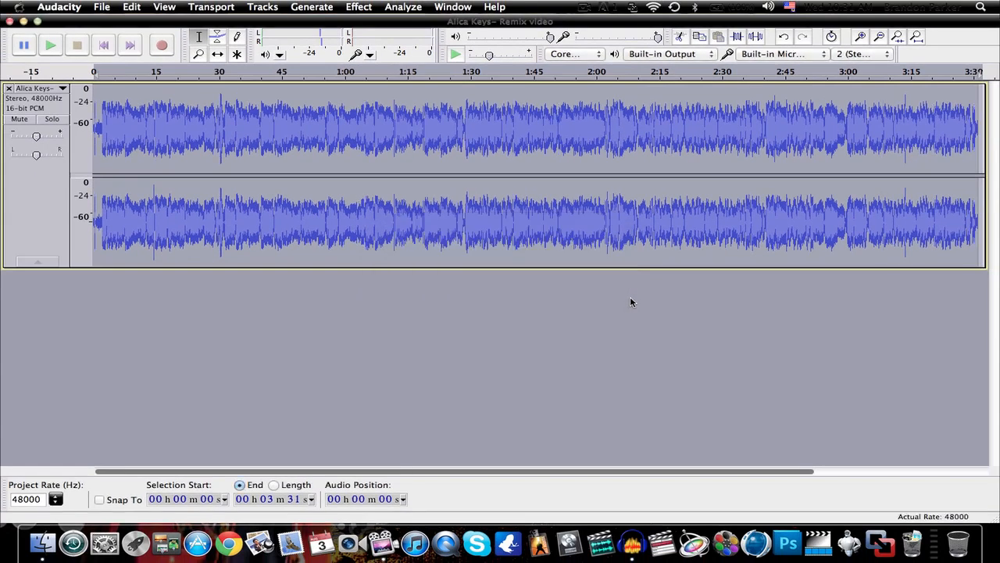
key("space")
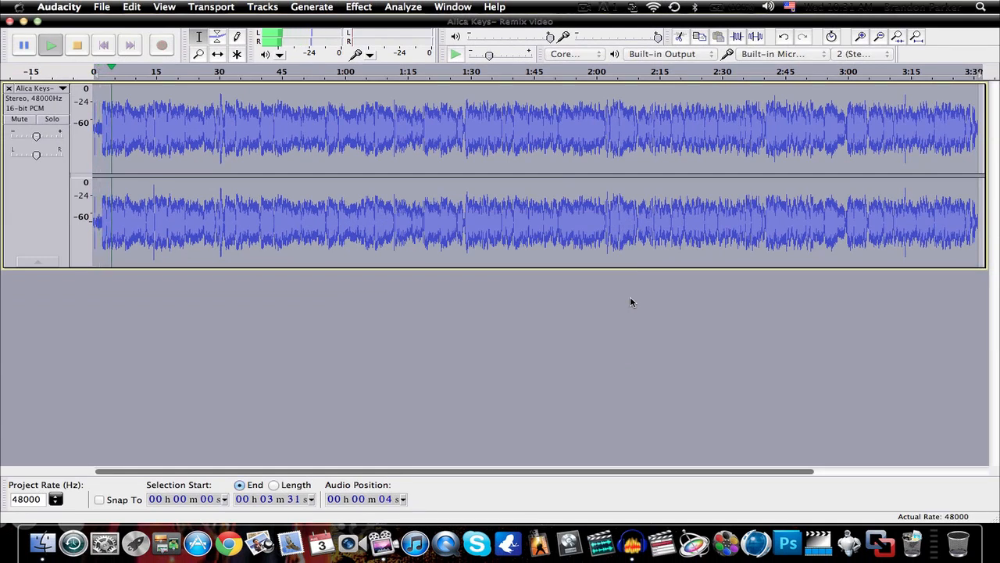
key("space")
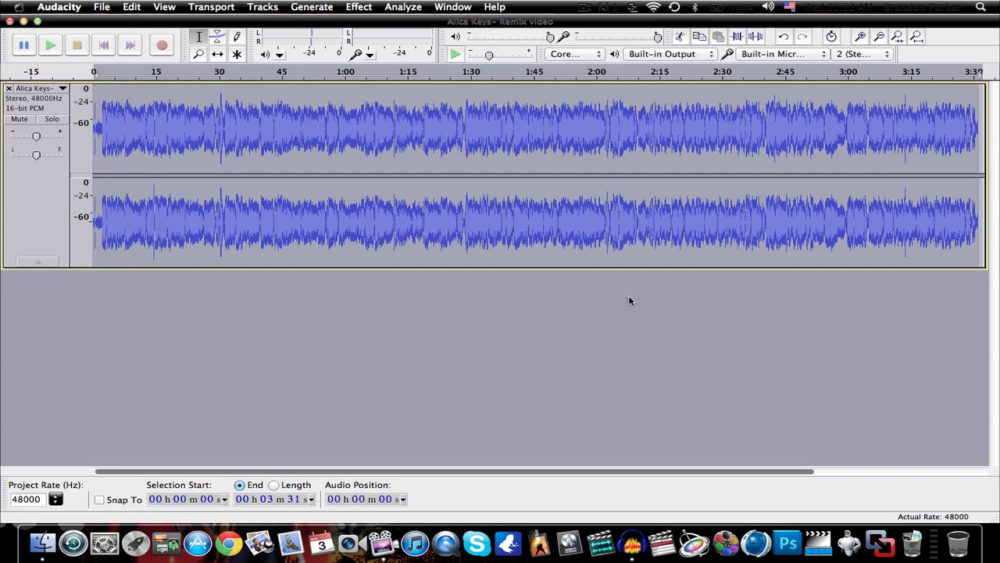
Step: Set the compressor's threshold to -31 dB, noise floor to -35 dB and ratio to 8:1 for the track
left_click(342, 7)
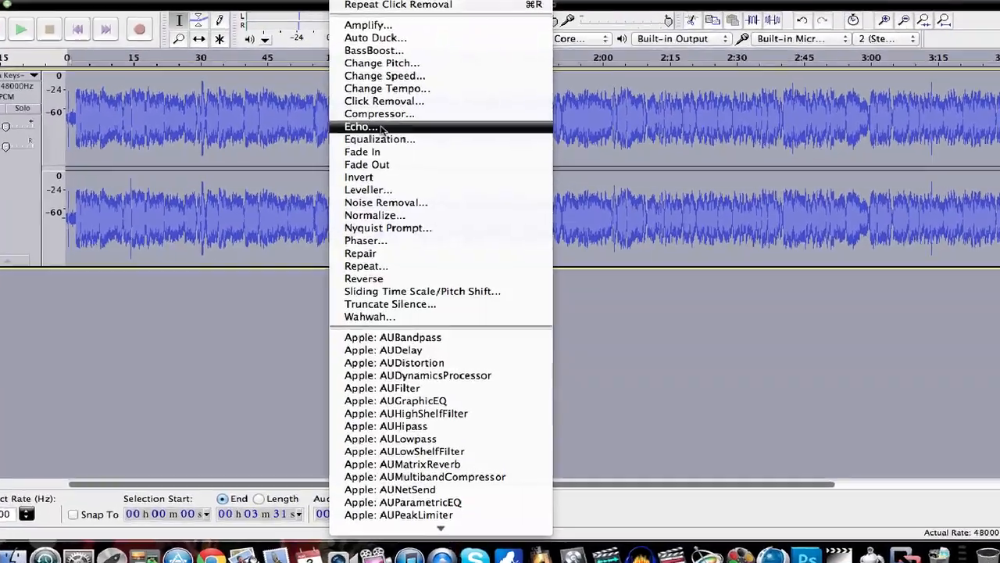
left_click(382, 117)
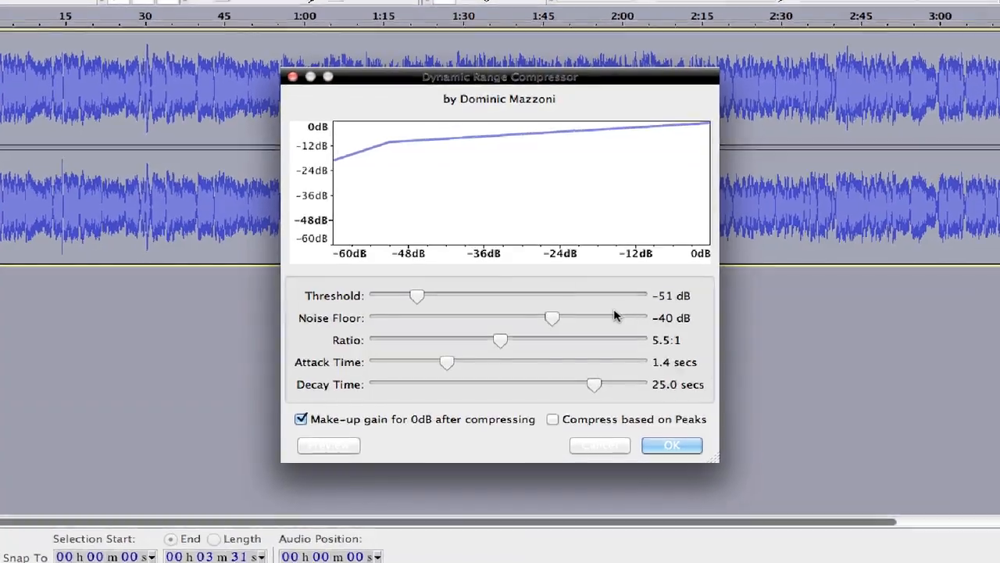
left_click(390, 151)
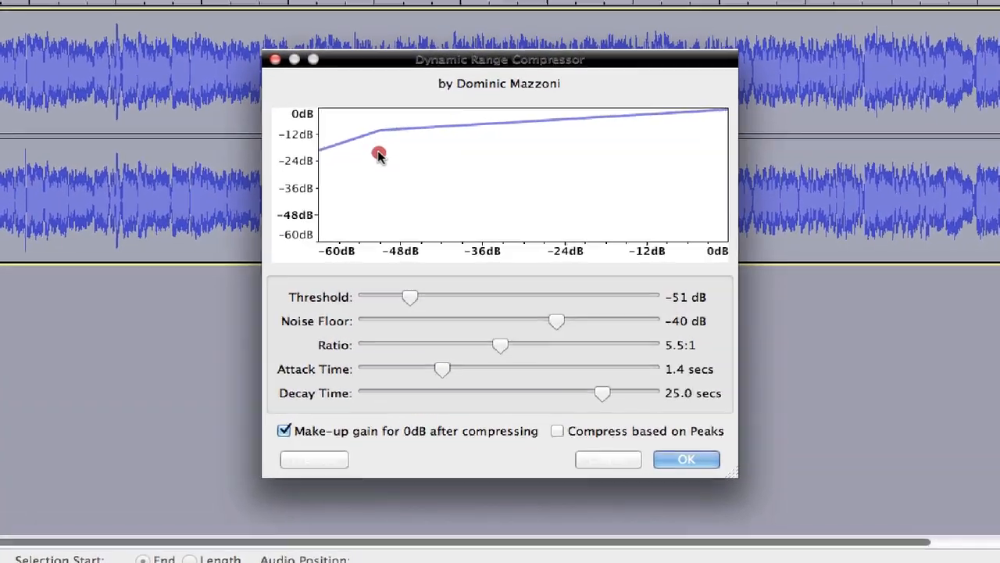
mouse_move(412, 296)
left_mouse_down()
mouse_move(393, 300)
mouse_move(485, 305)
mouse_move(323, 283)
mouse_move(398, 297)
left_mouse_up()
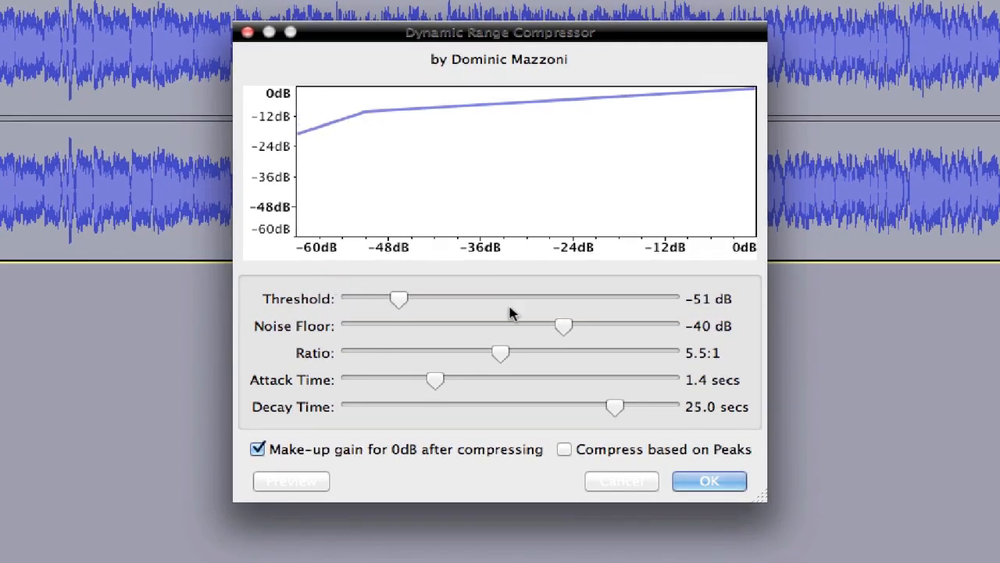
left_click_drag(564, 325, 583, 336)
left_click_drag(398, 300, 599, 359)
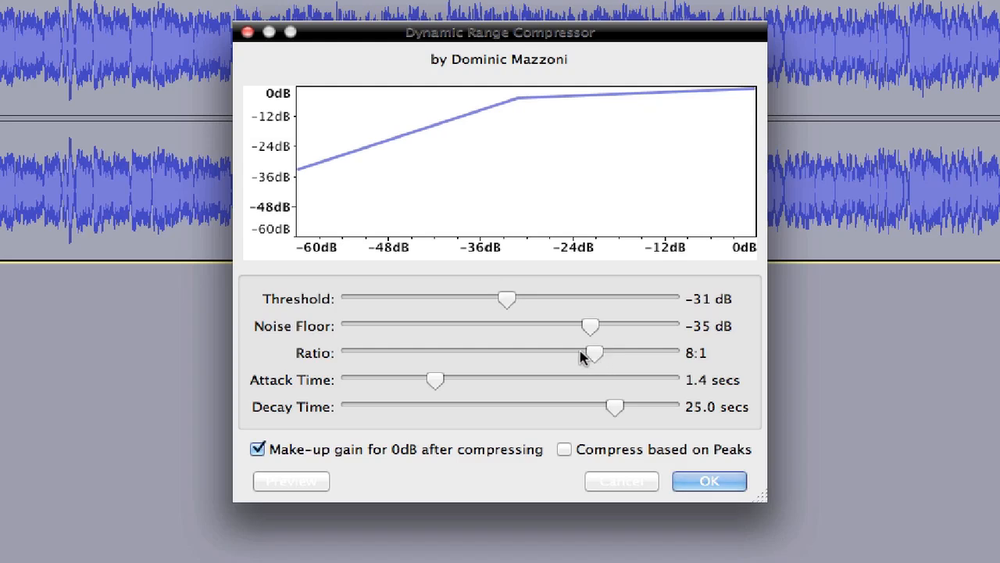
Step: Try the compression based on peaks with make-up gain turned off, using a short playback, and undo the compressor
left_click(564, 449)
left_click(258, 448)
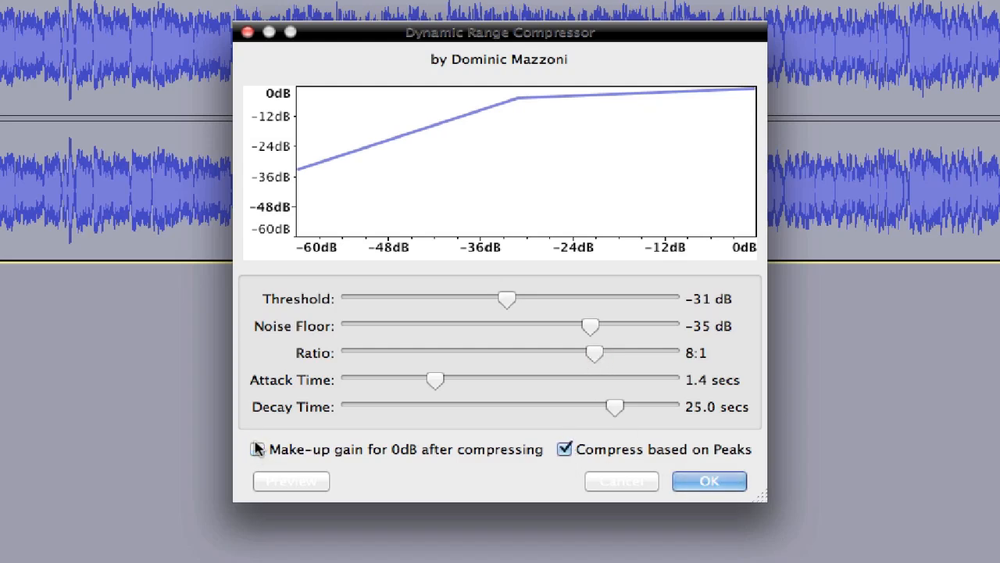
left_click(680, 481)
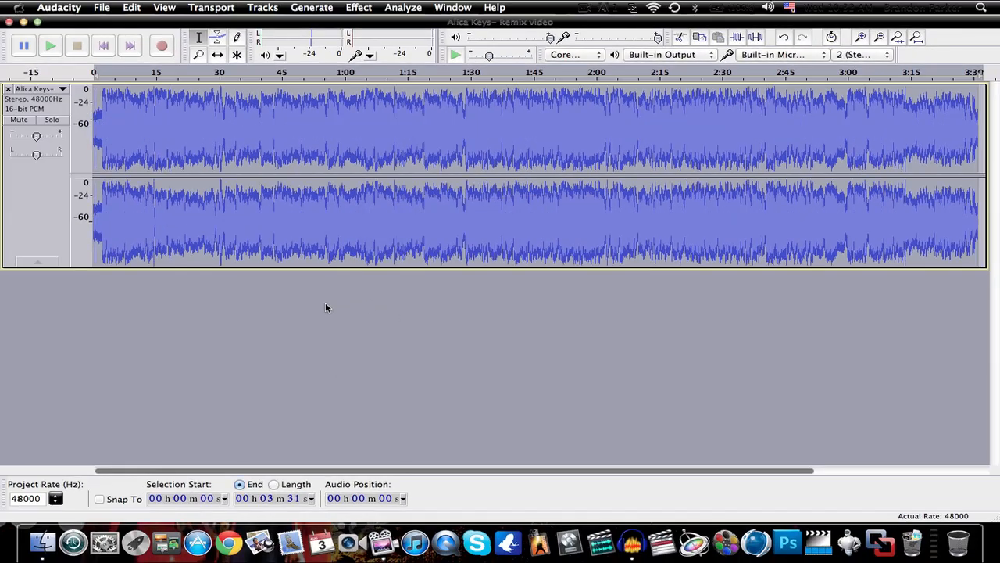
key("space")
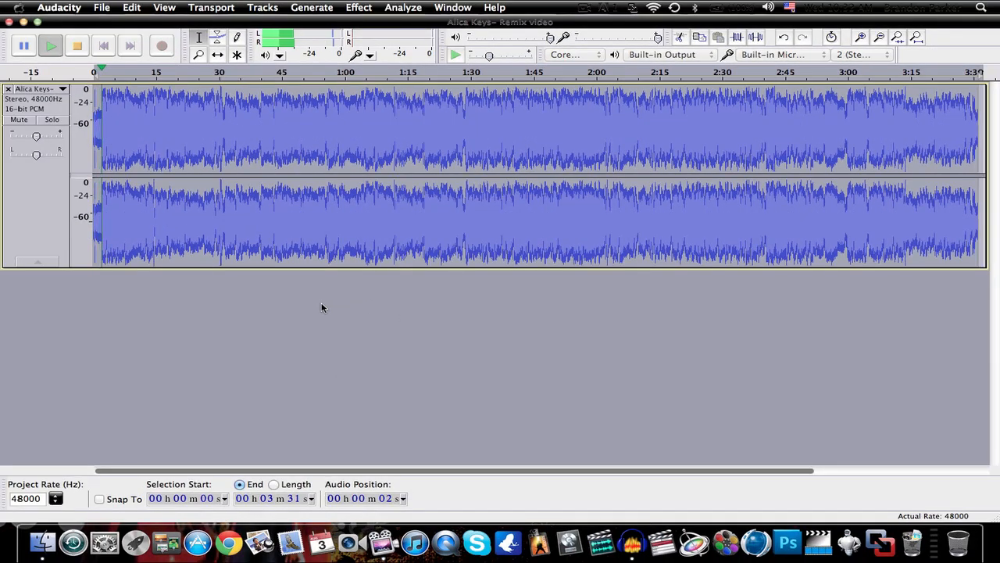
key("space")
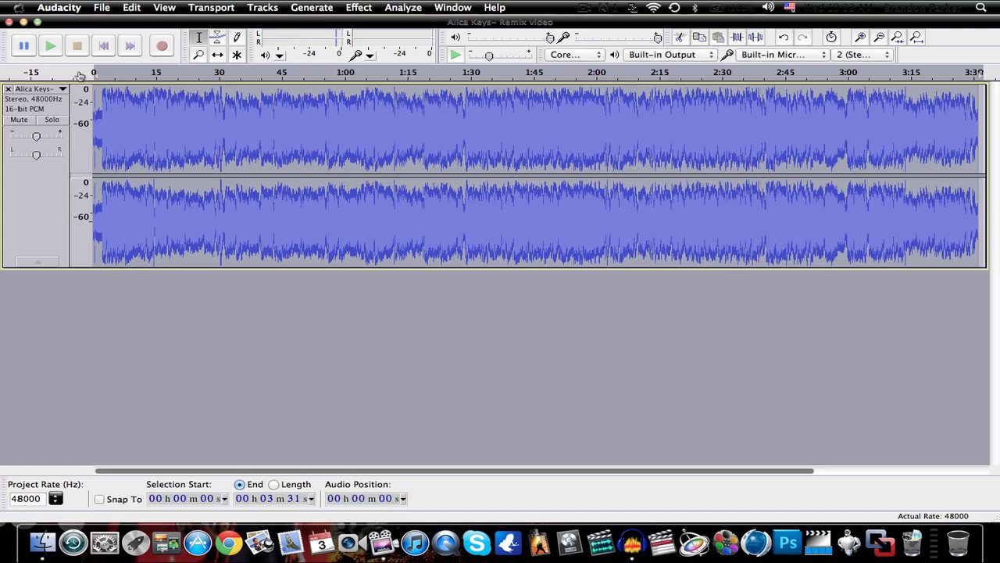
left_click(131, 8)
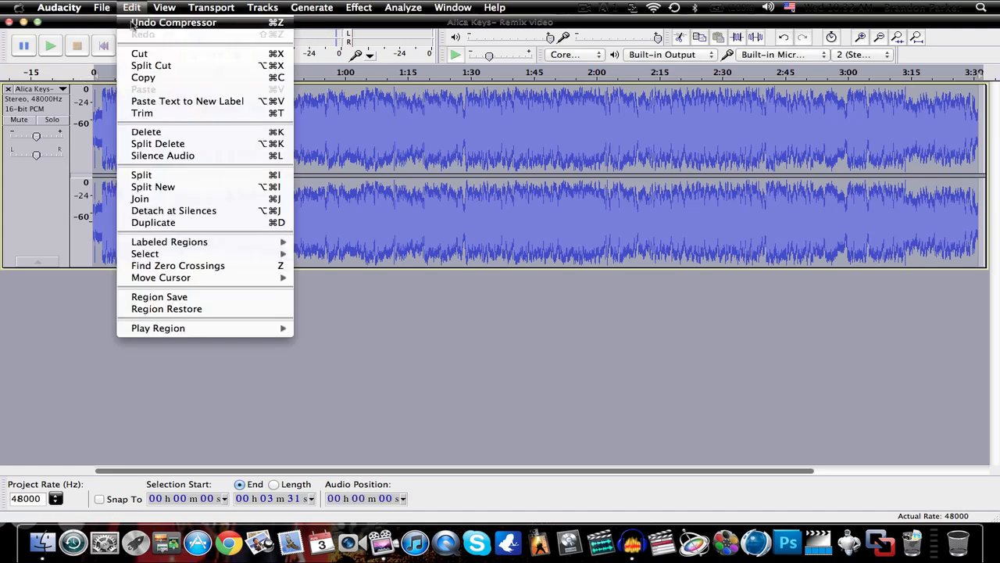
left_click(144, 24)
Step: Apply BassBoost to the whole track at 99 Hz with a 5 dB boost, and play back its opening
left_click(312, 8)
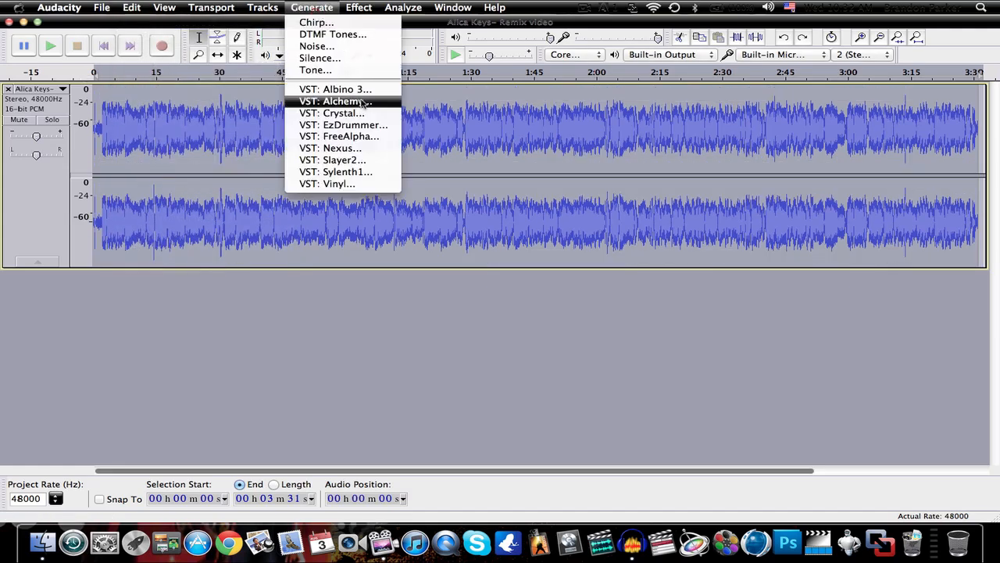
mouse_move(365, 8)
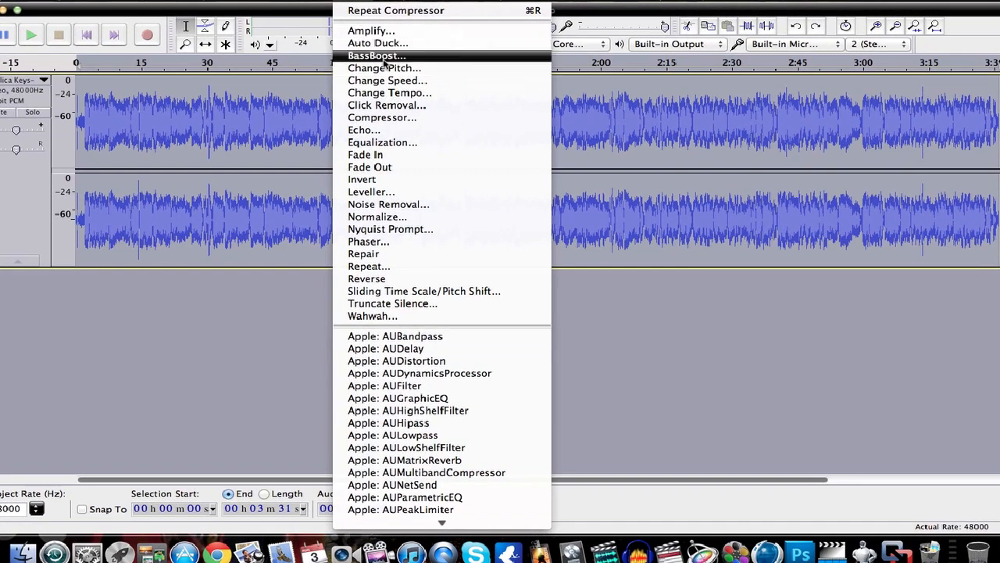
left_click(382, 56)
left_click_drag(529, 259, 534, 261)
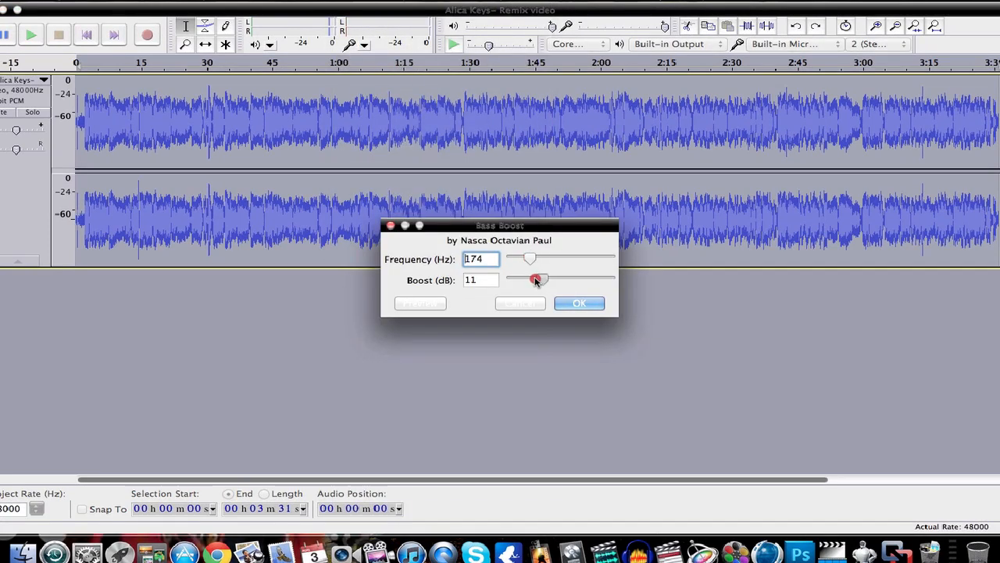
mouse_move(525, 259)
left_mouse_down()
mouse_move(516, 258)
mouse_move(534, 245)
left_mouse_up()
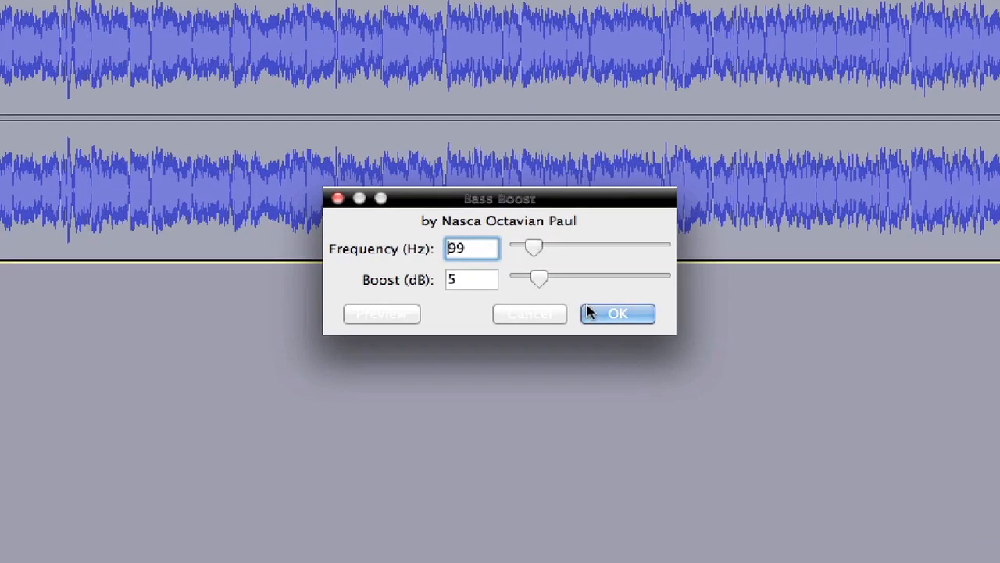
left_click(604, 313)
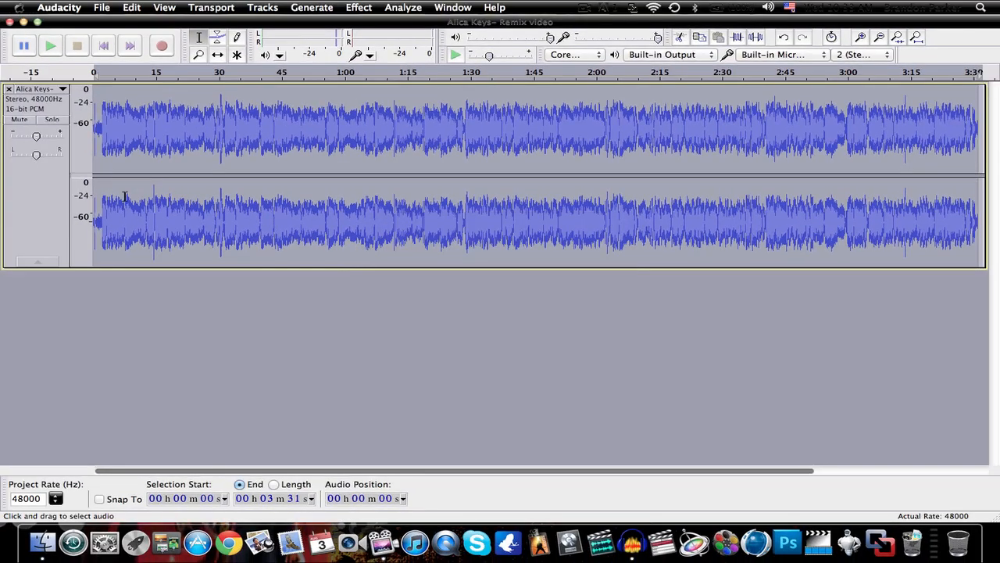
key("space")
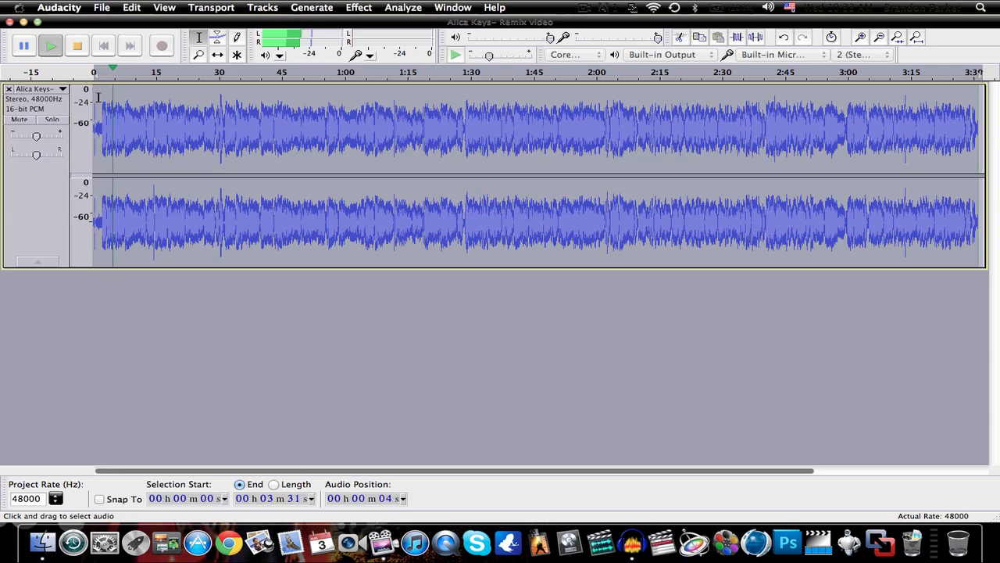
key("space")
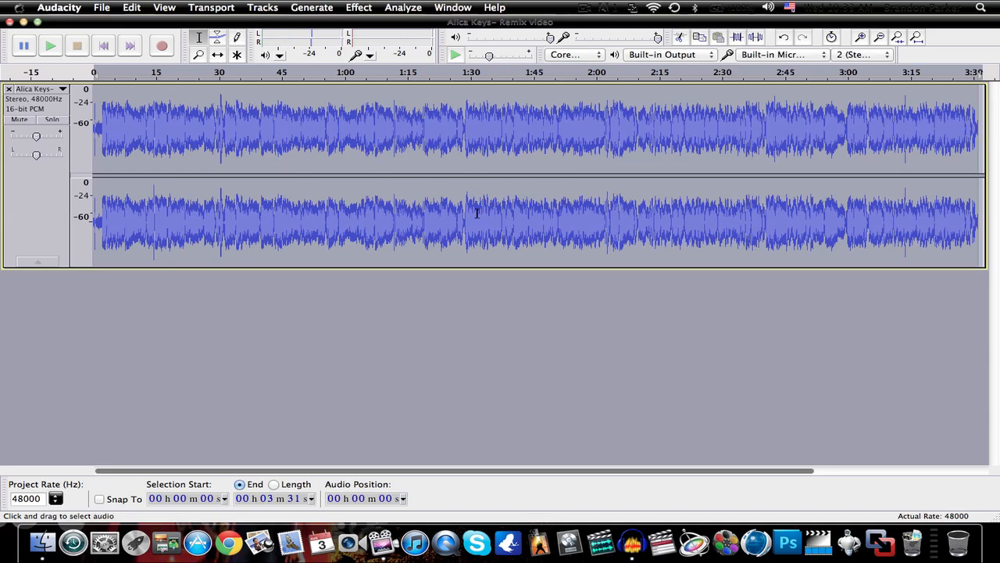
Step: Raise the level of the whole track with one more effect and play back its opening seconds
left_click(359, 7)
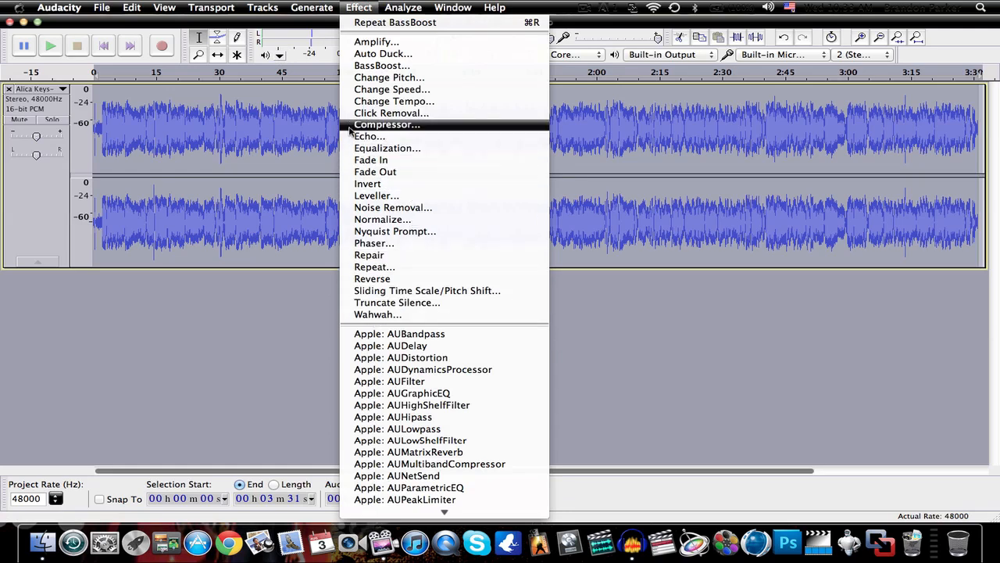
left_click(383, 207)
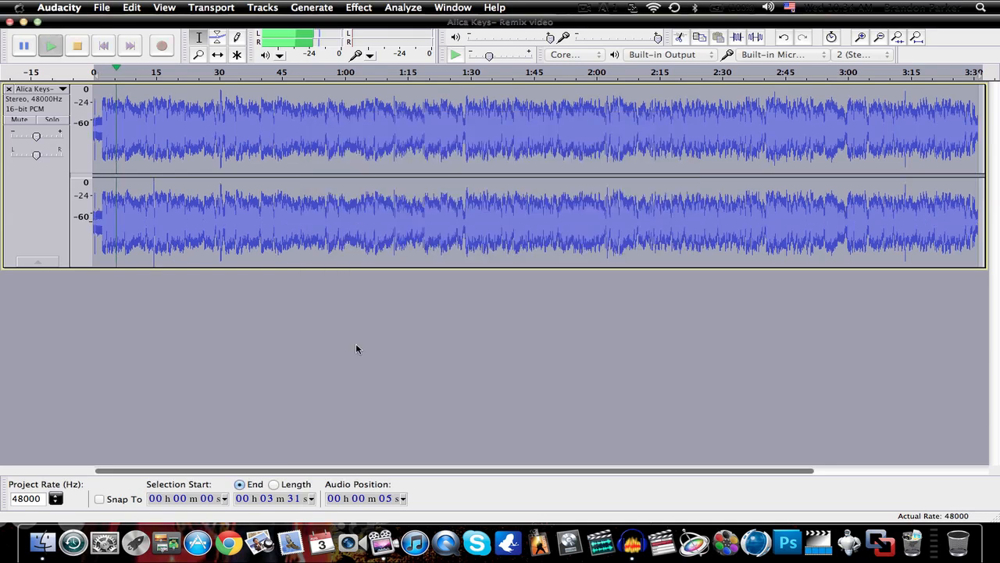
key("space")
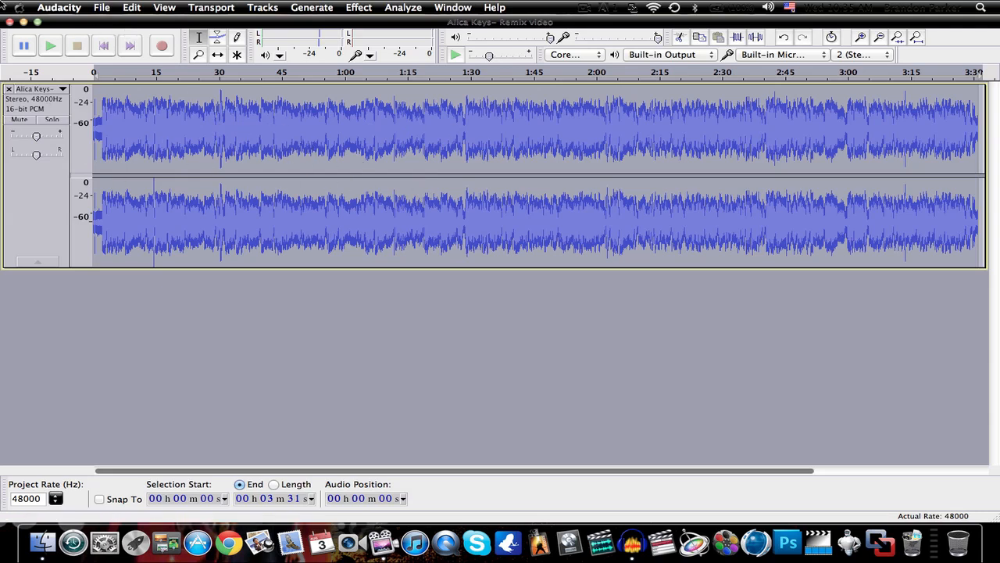
left_click(68, 8)
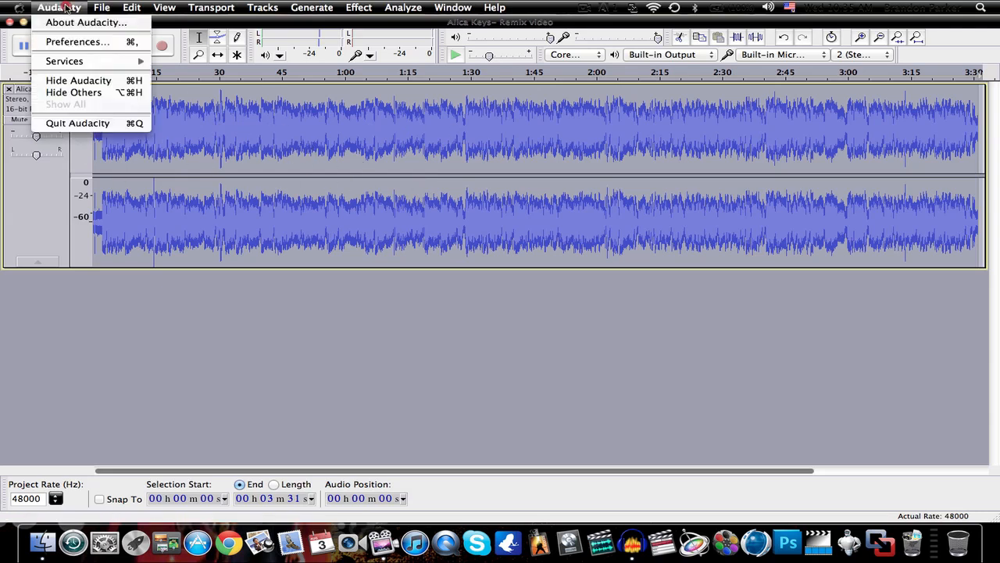
left_click(210, 314)
left_click(68, 8)
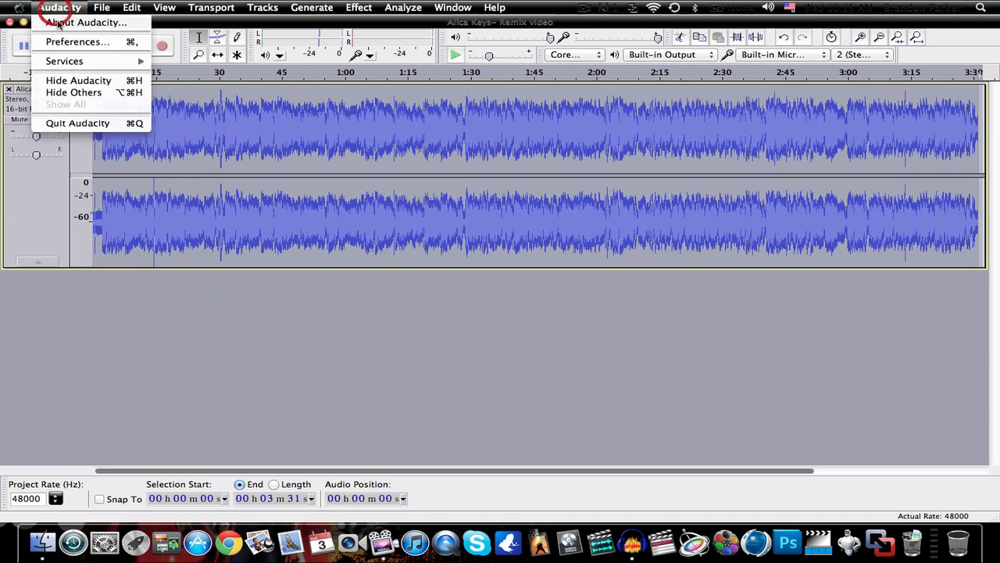
left_click(78, 125)
left_click(600, 273)
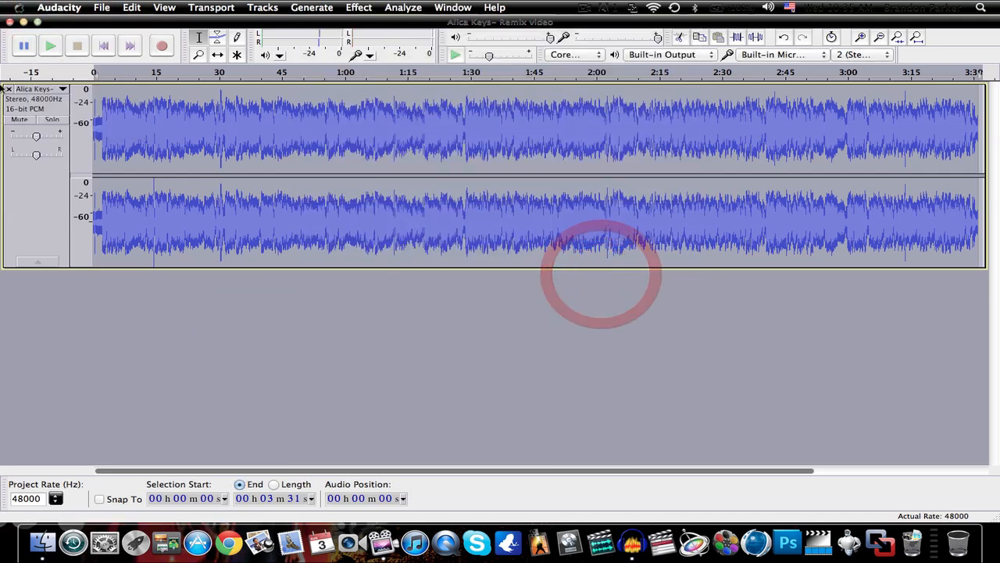
Step: Start exporting the edited audio in MP3 format and choose the Desktop as the destination folder
left_click(102, 7)
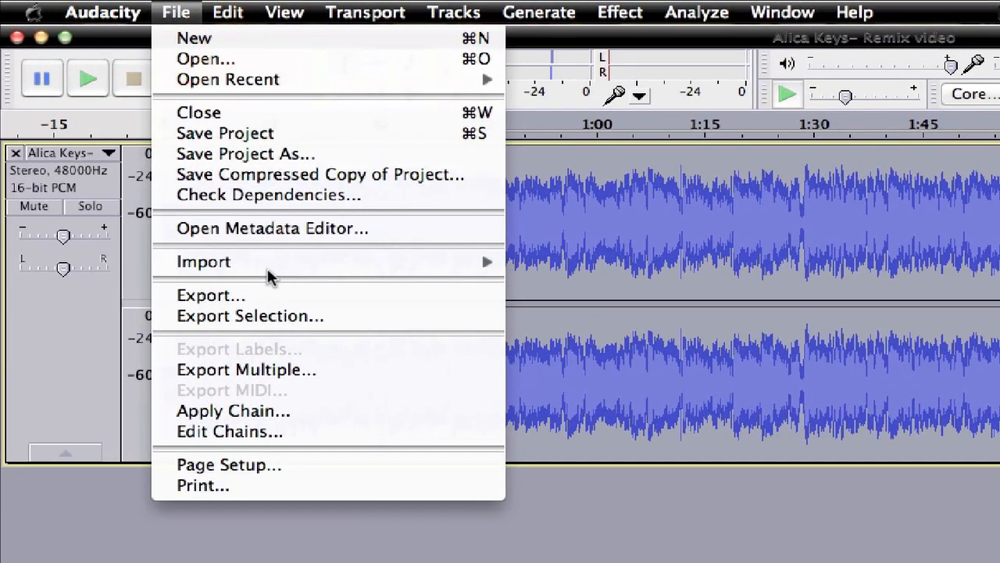
left_click(236, 294)
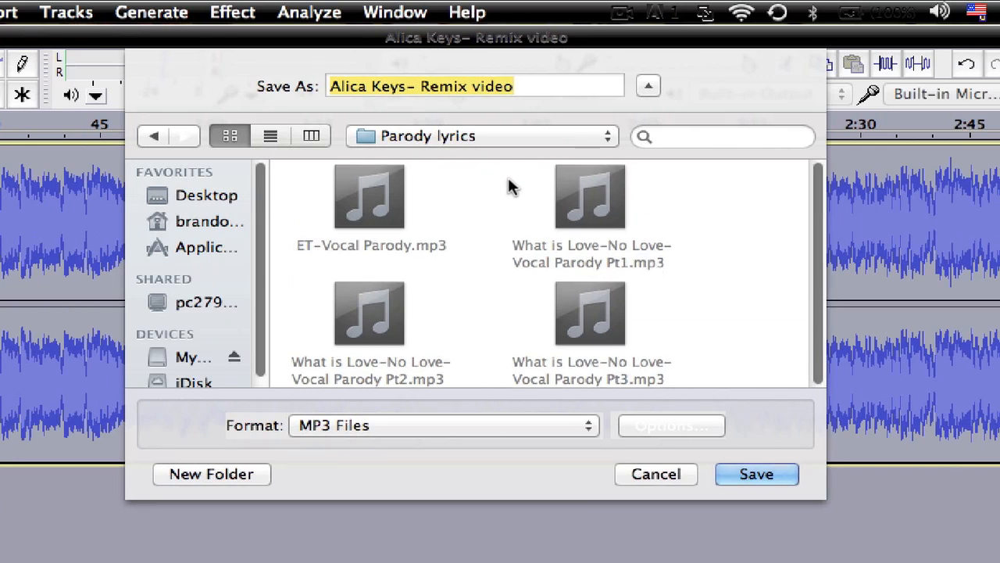
left_click(487, 134)
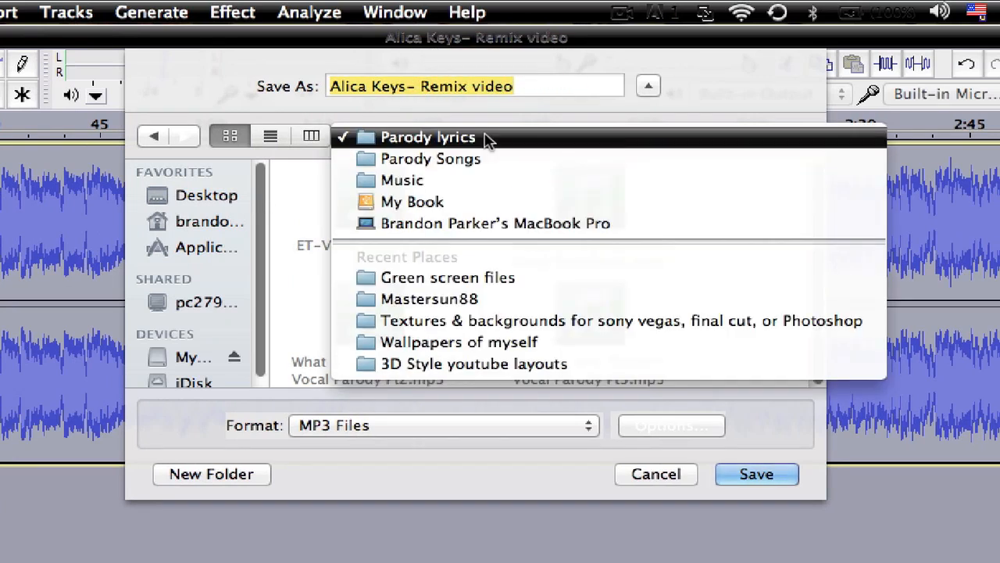
left_click(454, 193)
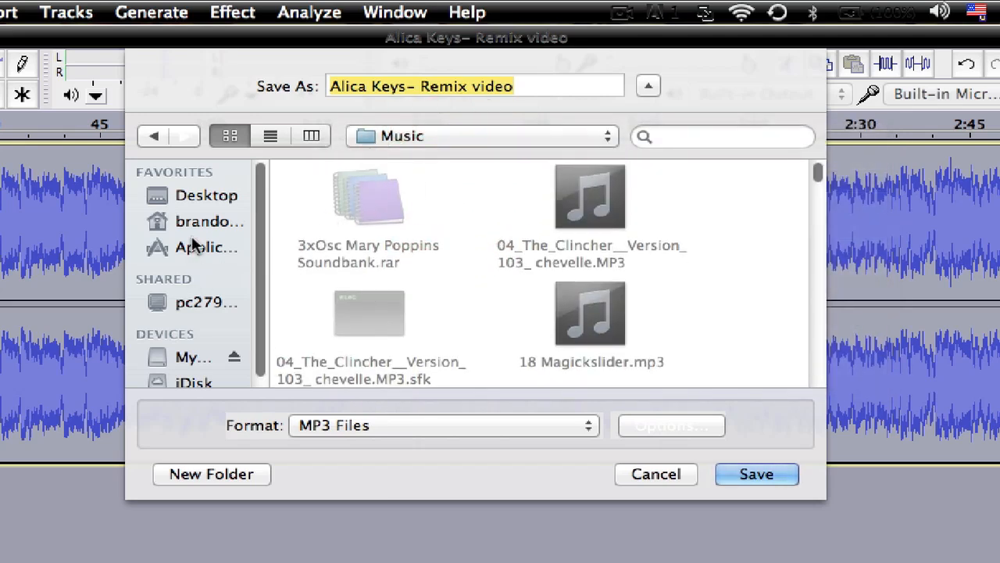
left_click(204, 183)
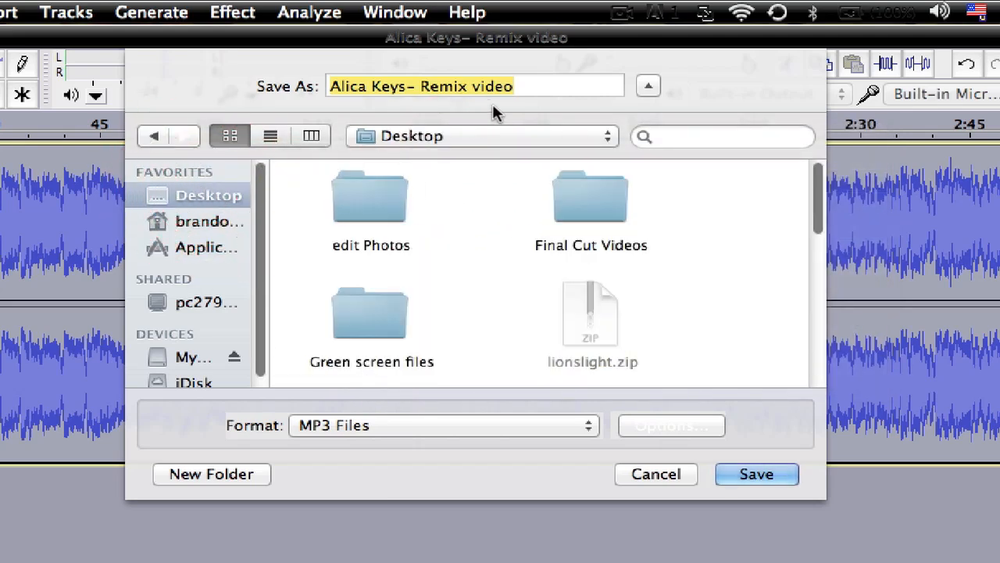
Step: Name the export "Alica Keys- Remix video with audio" and save it, leaving all metadata tags blank
left_click(539, 87)
type("w")
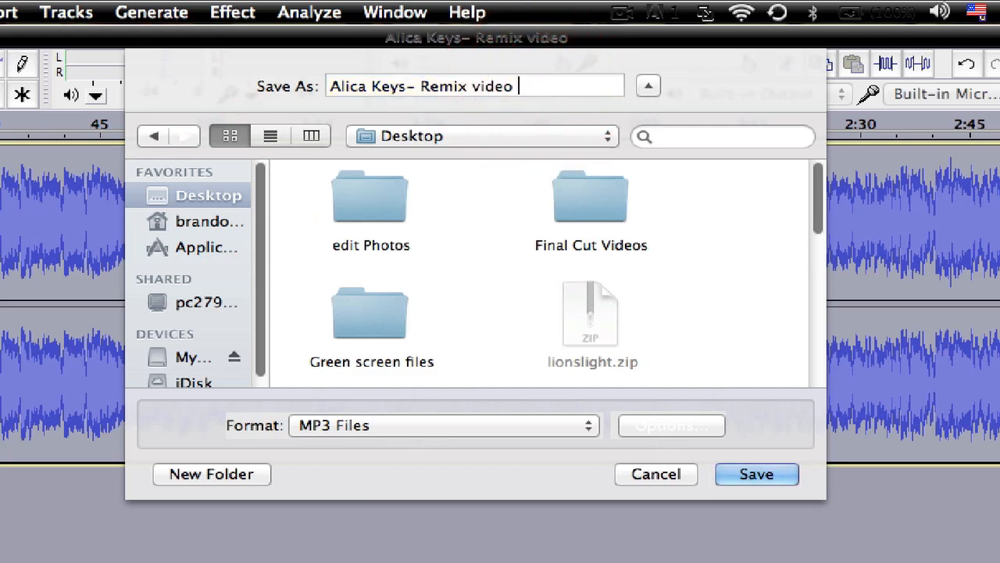
type("ith b")
key("BackSpace")
type("au")
type("sio")
key("BackSpace")
key("BackSpace")
key("BackSpace")
type("duo")
key("BackSpace")
key("BackSpace")
type("io")
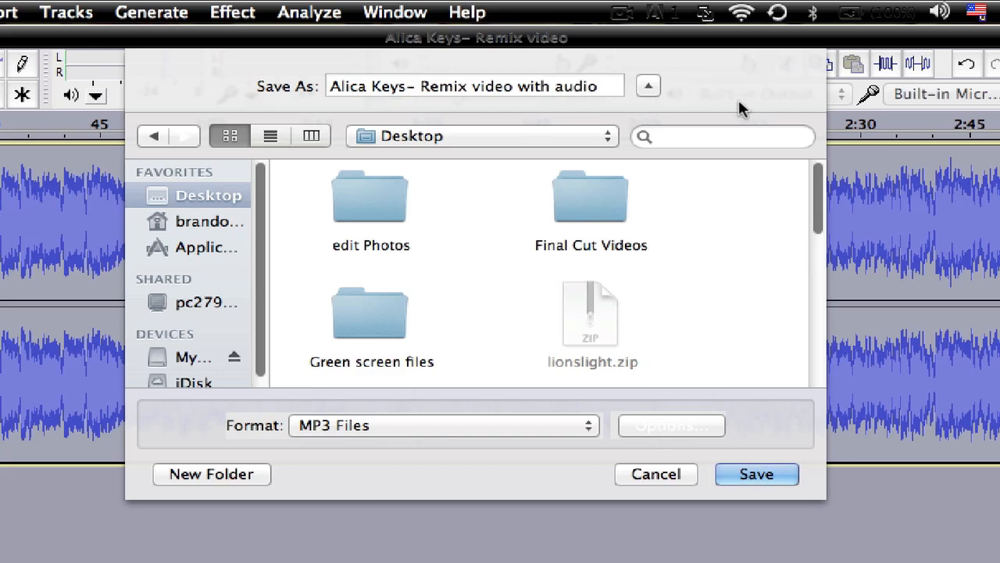
left_click(759, 475)
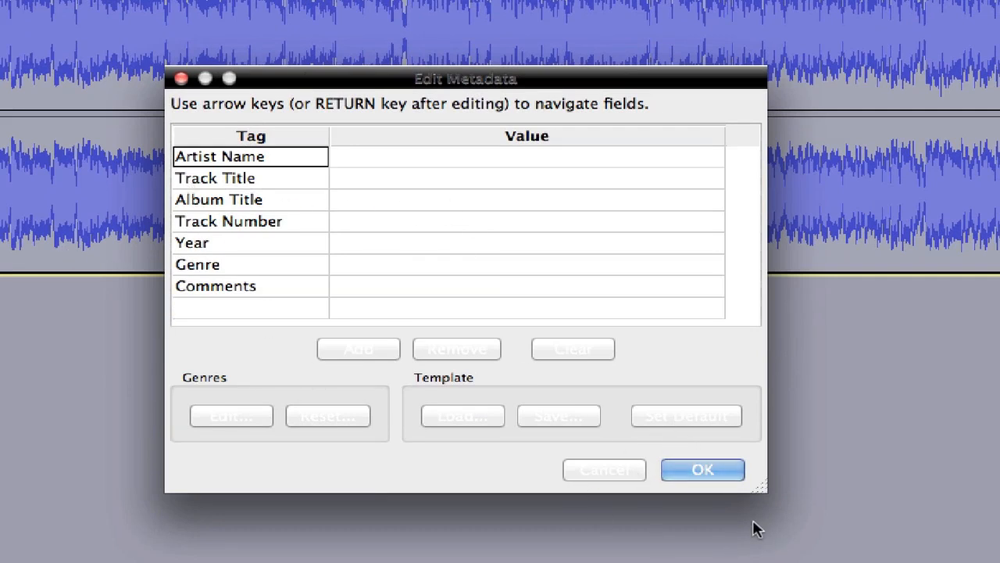
left_click(701, 470)
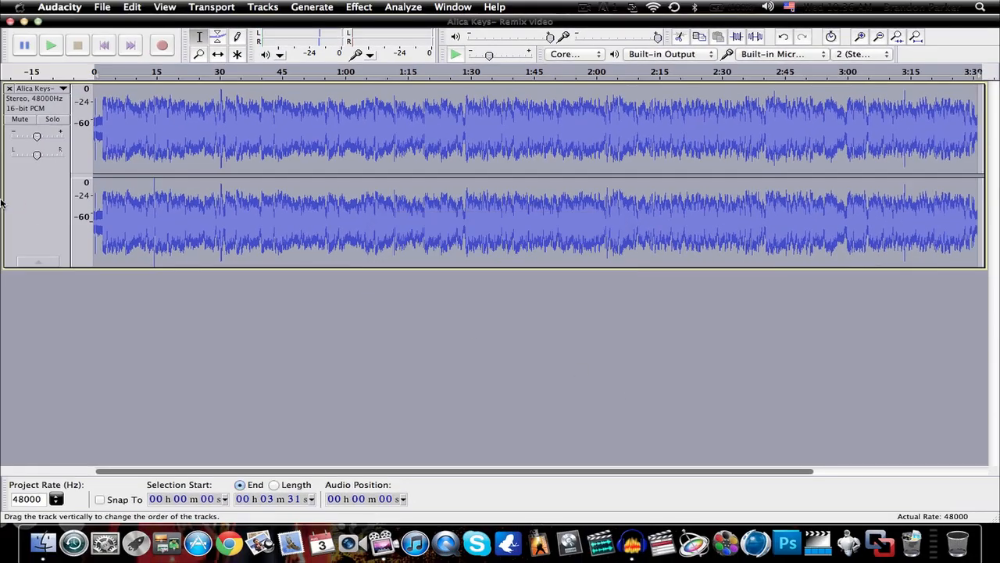
Step: Minimize the project window, play the exported MP3 from the desktop in iTunes for a few seconds, and close the player
left_click(25, 21)
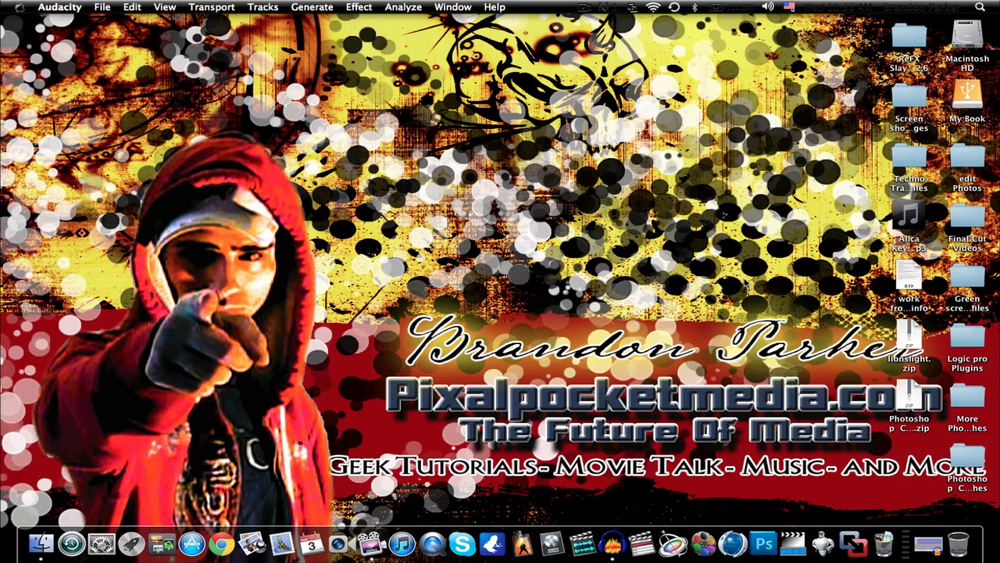
double_click(909, 215)
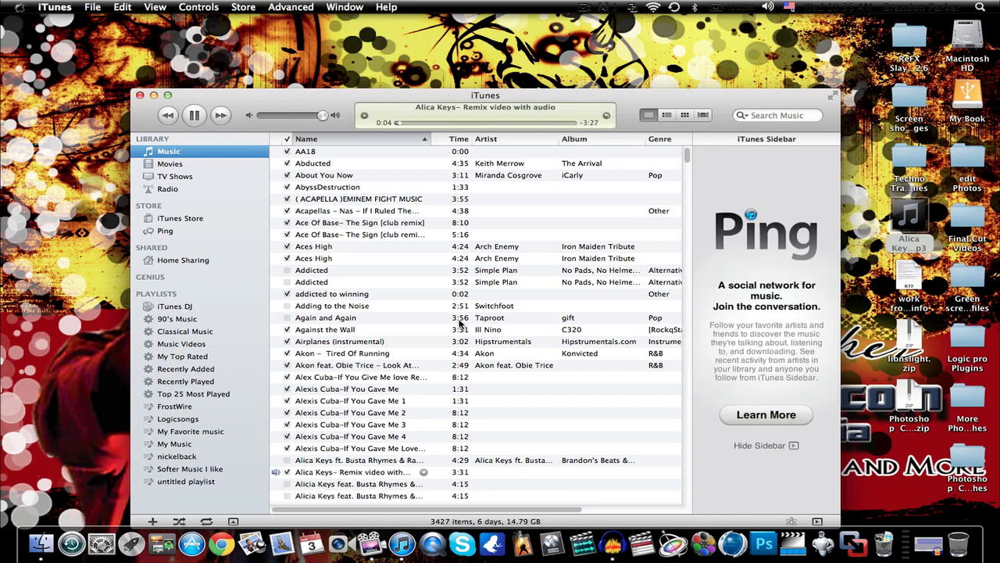
left_click(197, 116)
left_click(140, 96)
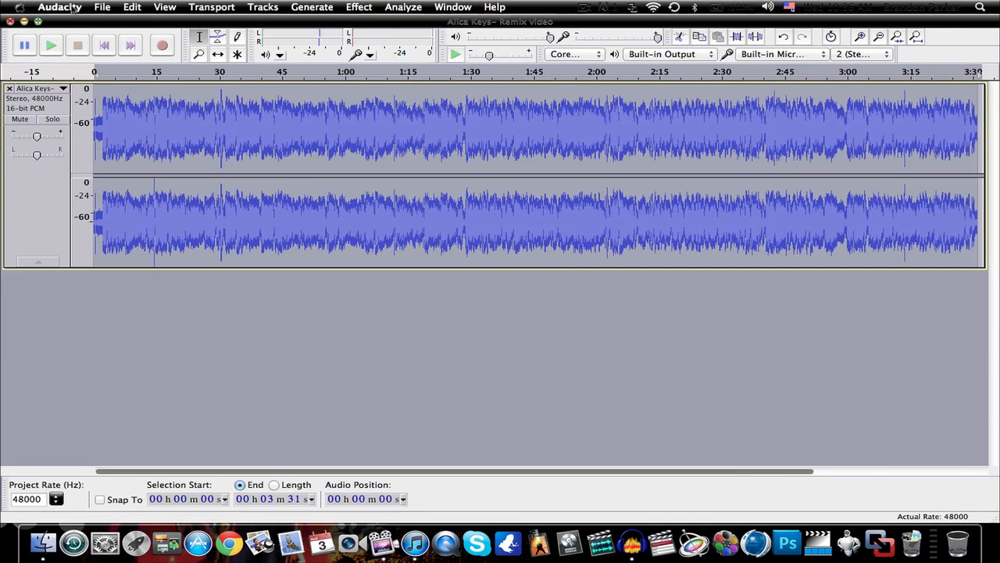
Step: Quit Audacity and return to the desktop
left_click(66, 7)
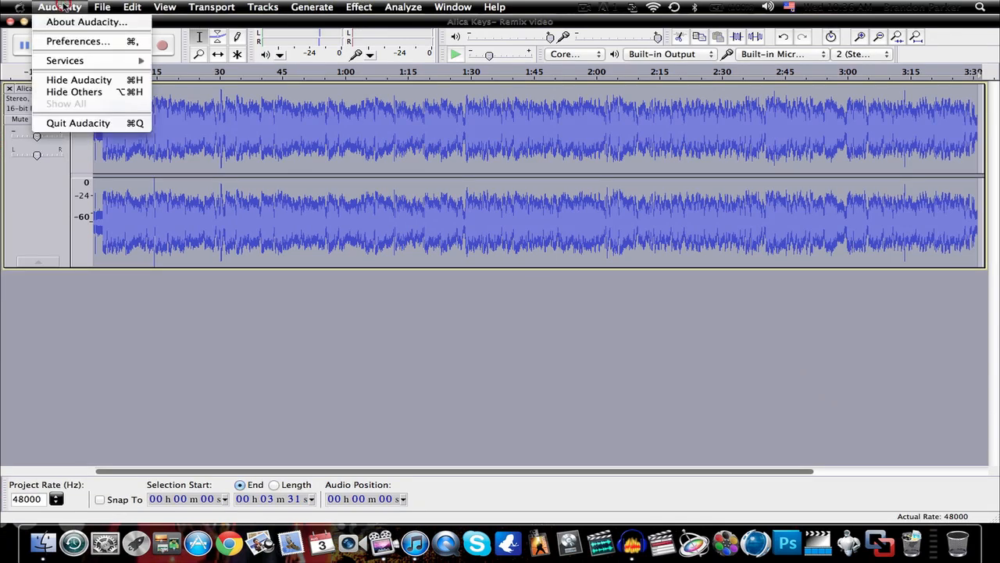
left_click(82, 127)
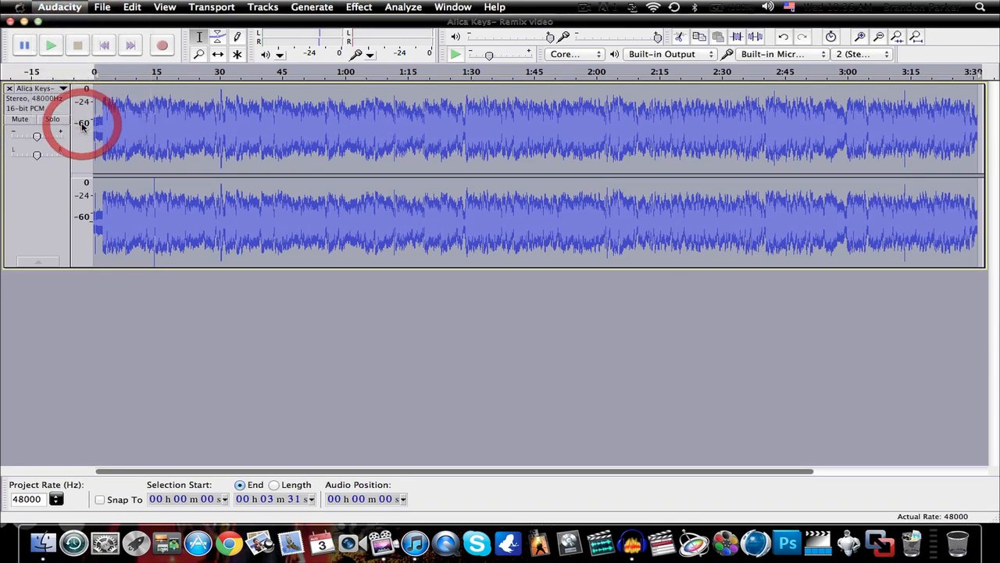
left_click(432, 172)
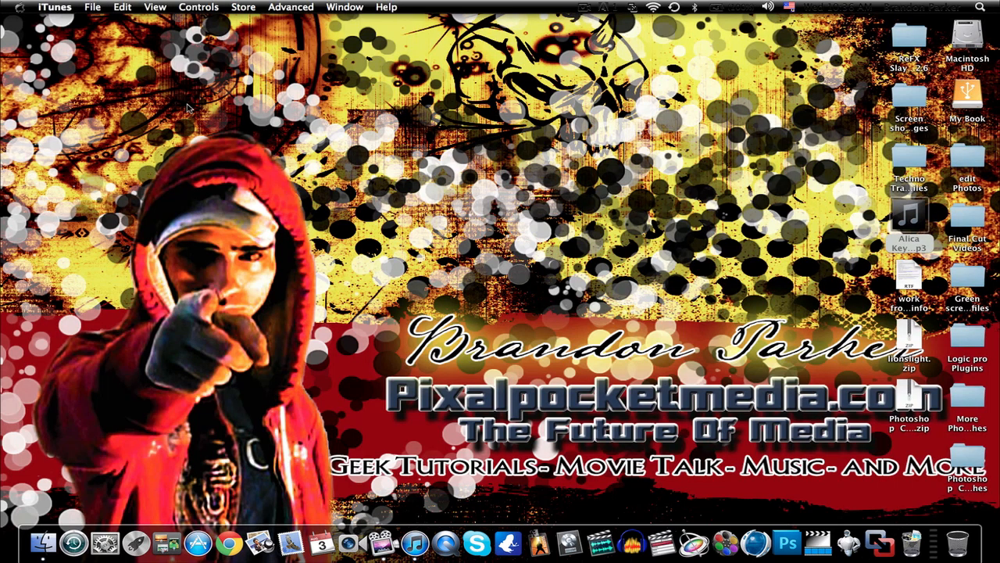
Step: Open Final Cut Pro and cancel the iZotope Vinyl registration request to reach the Alica Keys remix project
left_click(608, 526)
left_click(663, 522)
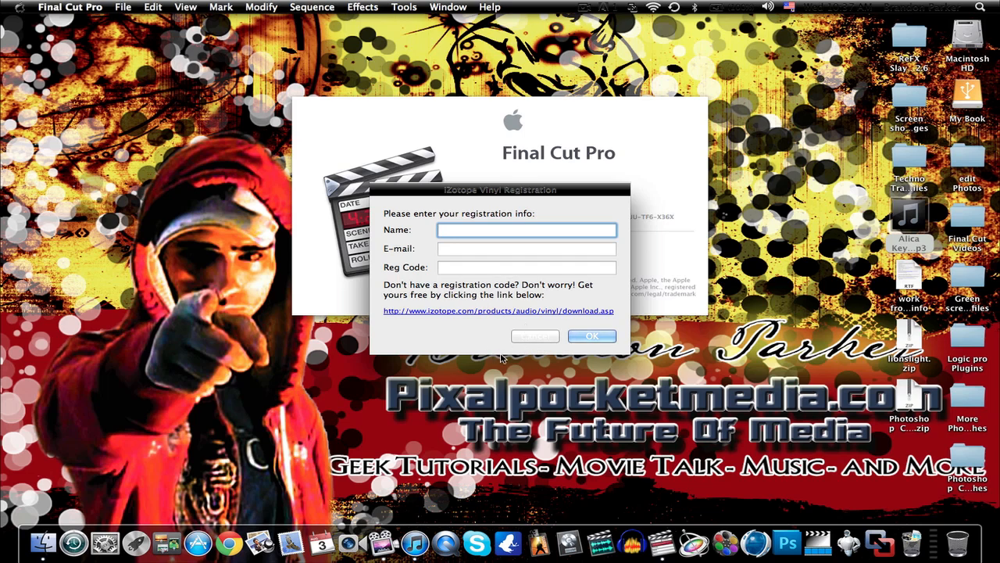
left_click(536, 337)
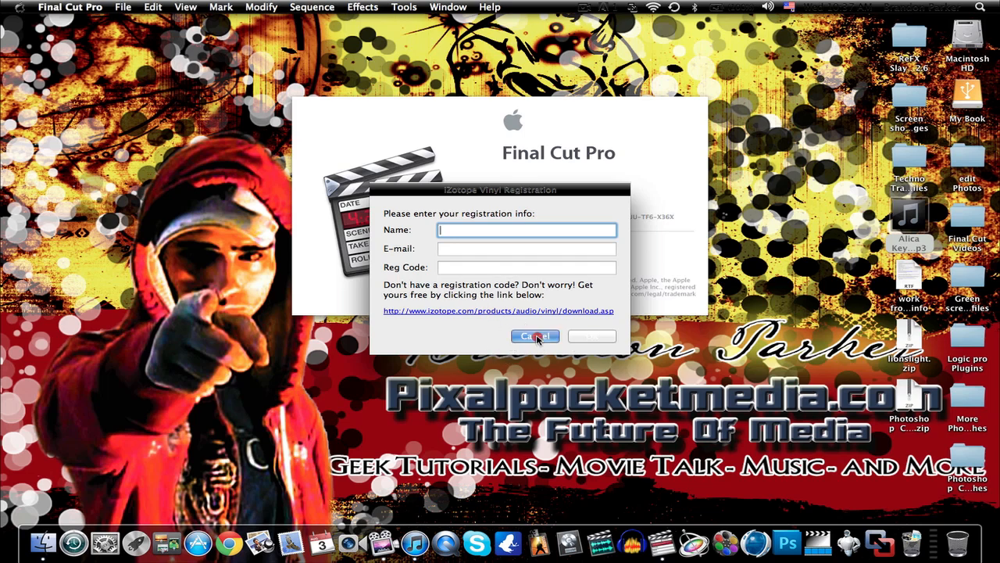
left_click(643, 171)
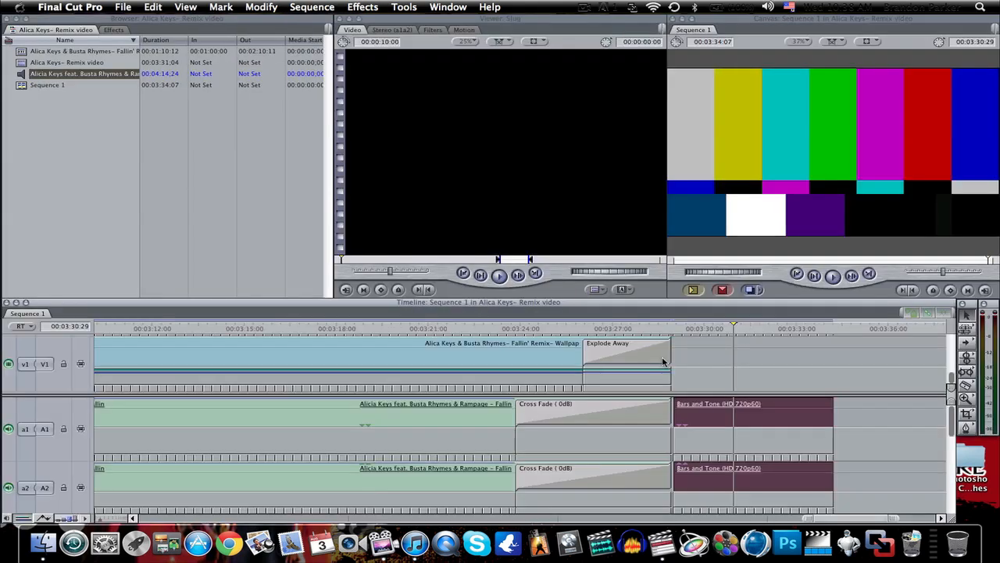
Step: Send the timeline's audio clip to a Soundtrack Pro Audio File Project, saved as "Alica Keys- Remix video (sent)" in Green screen files
left_click_drag(830, 522, 78, 508)
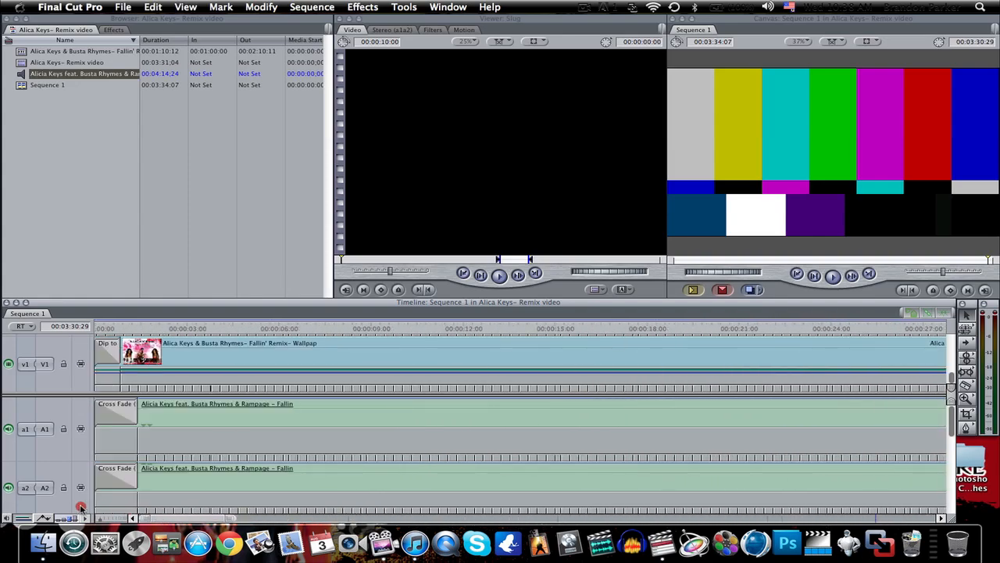
left_click(268, 405)
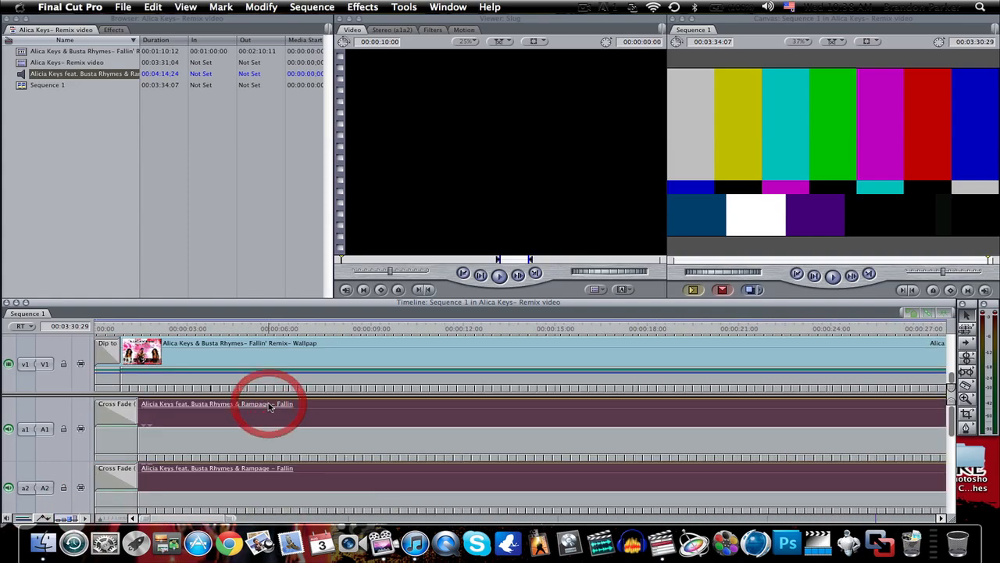
right_click(268, 405)
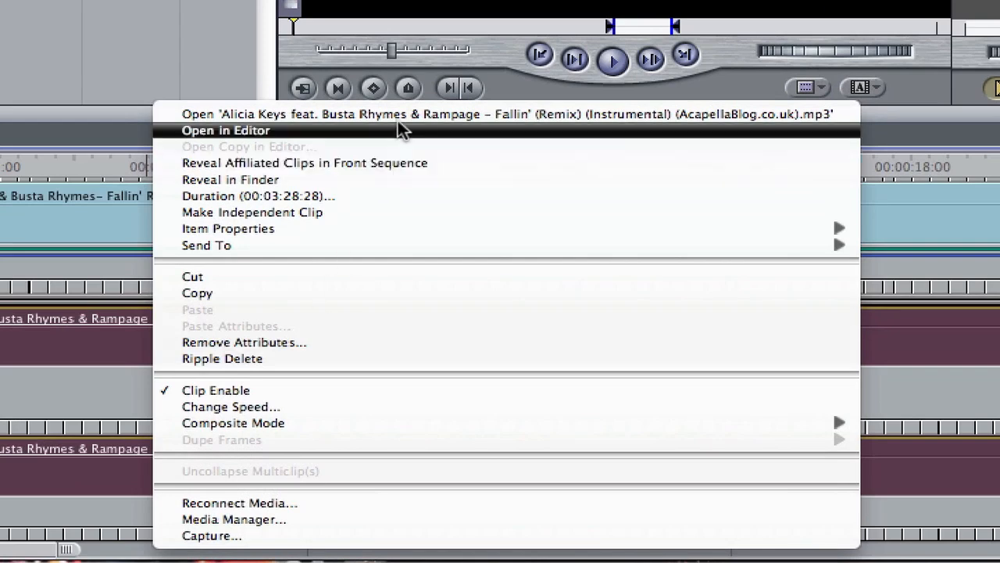
mouse_move(284, 239)
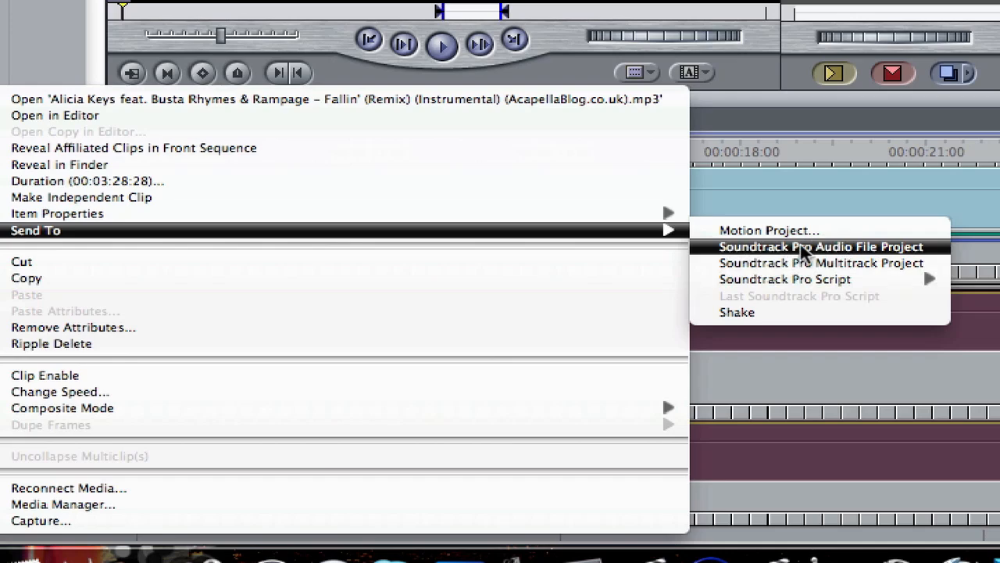
left_click(799, 246)
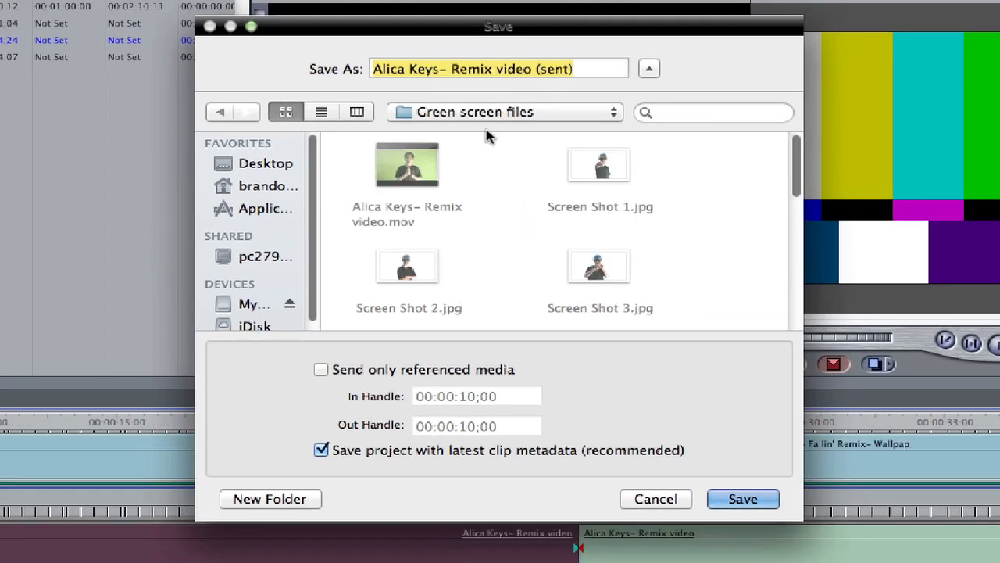
left_click(743, 498)
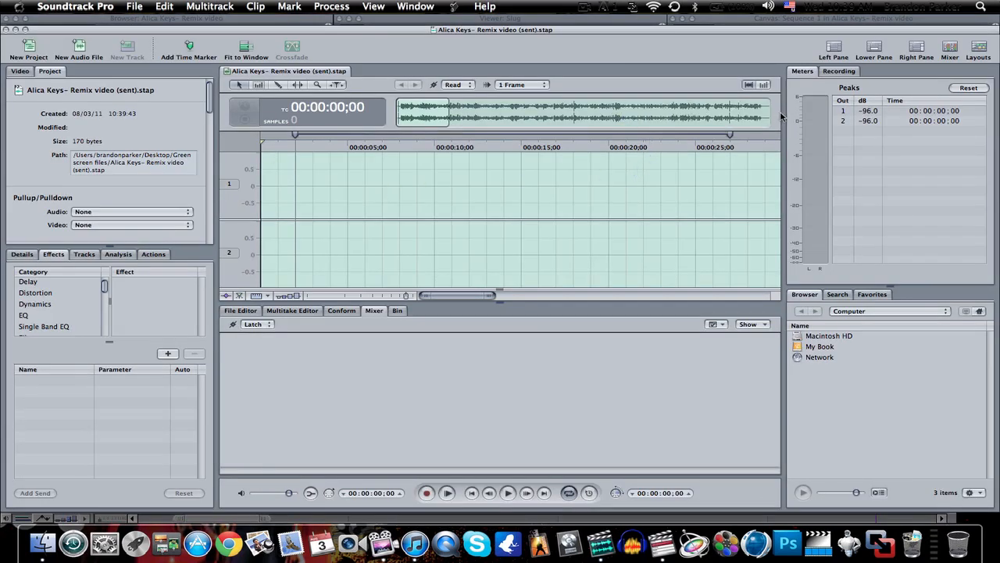
Step: Select the roughly two-second background-noise stretch before the vocals begin, across both channels, and set it as the noise print
left_click_drag(410, 295, 356, 288)
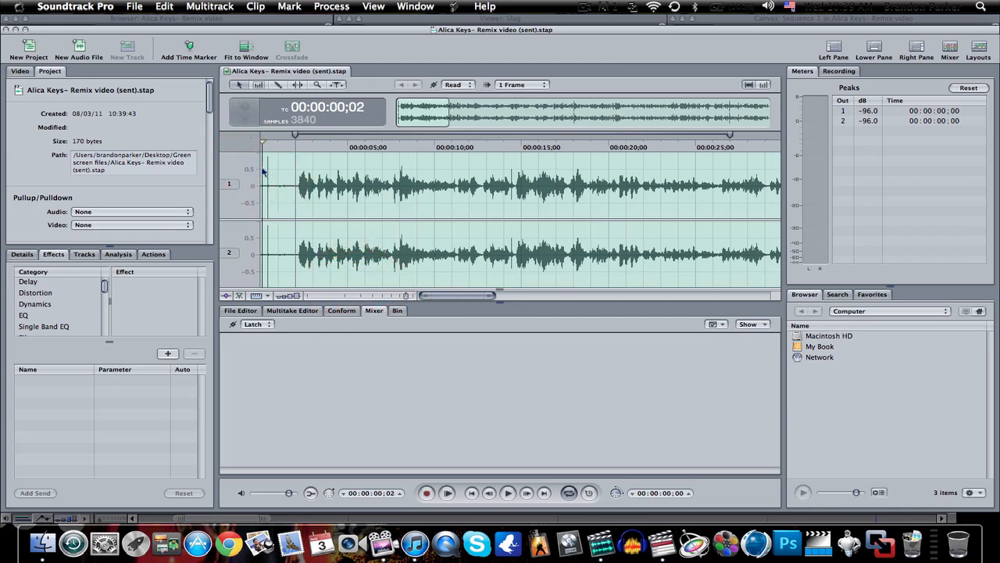
key("space")
left_click(262, 170)
left_click_drag(261, 171, 295, 219)
left_click_drag(220, 243, 223, 244)
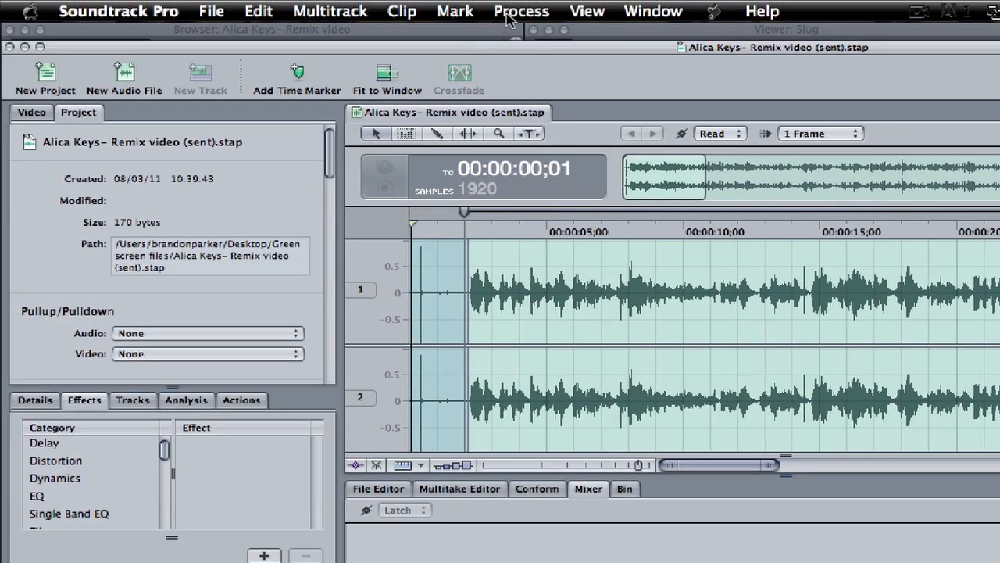
left_click(520, 11)
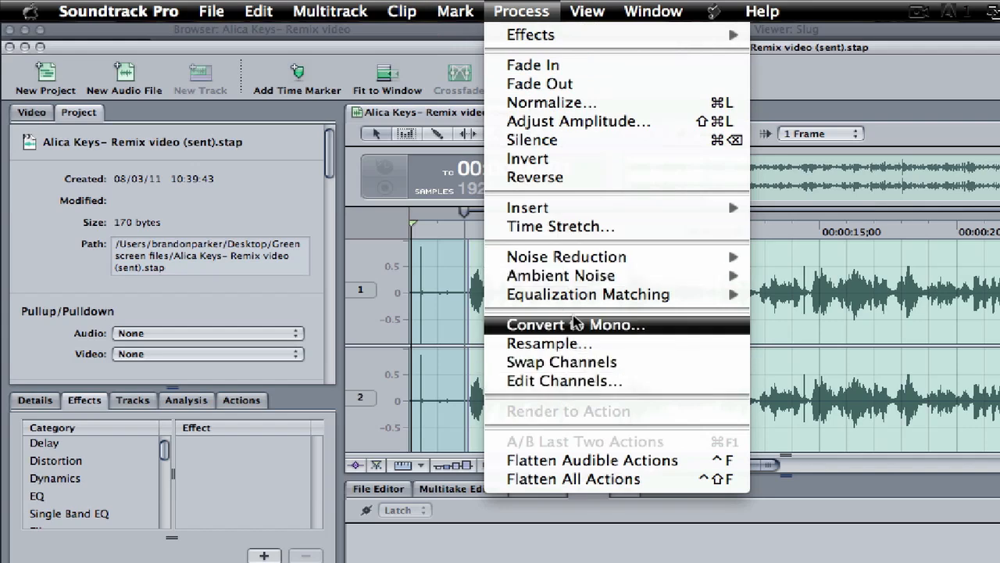
mouse_move(561, 259)
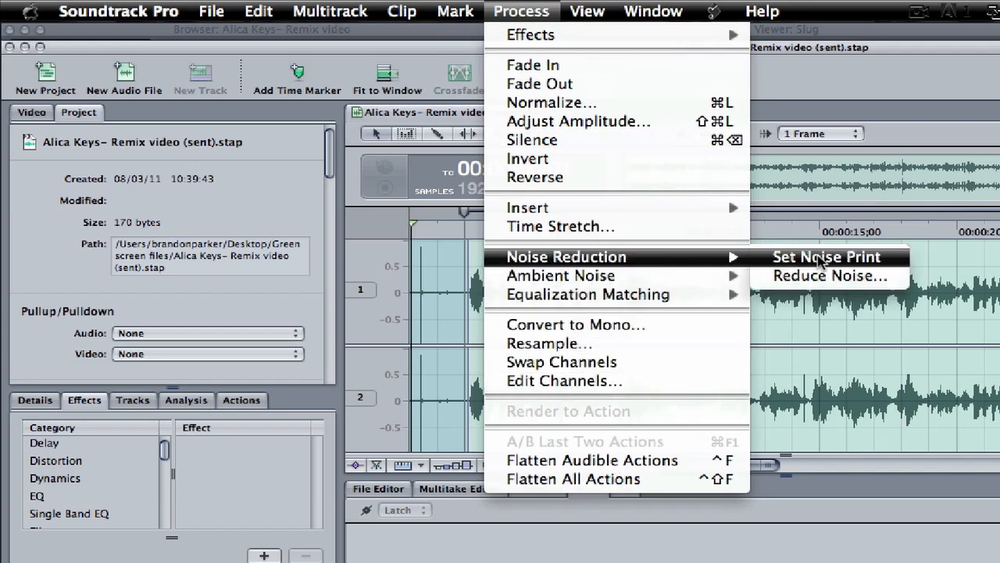
left_click(814, 258)
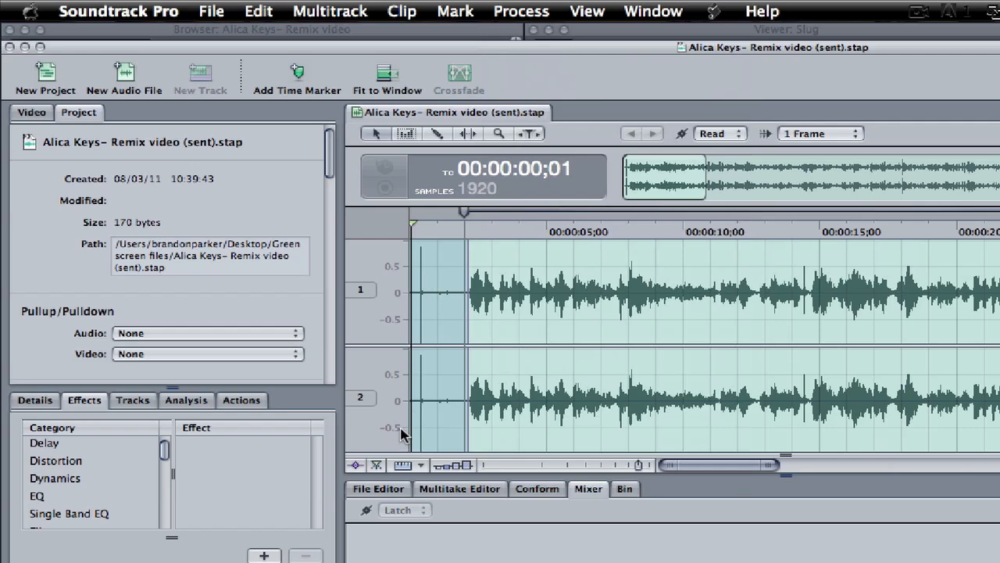
Step: Open Reduce Noise for the selected noise stretch, setting the noise threshold to -12 dB and the tone control fully to Preserve Bass
left_click(495, 9)
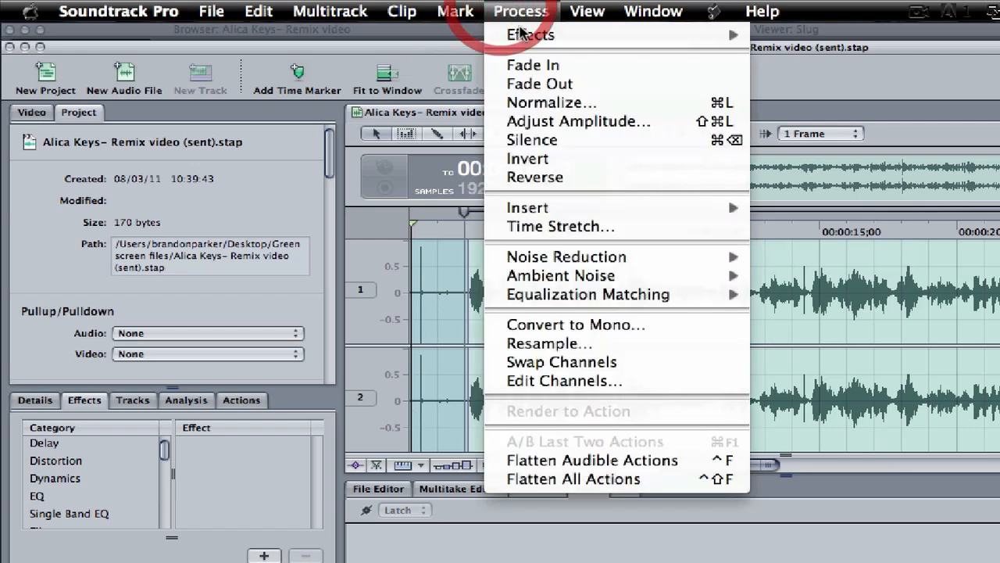
mouse_move(625, 256)
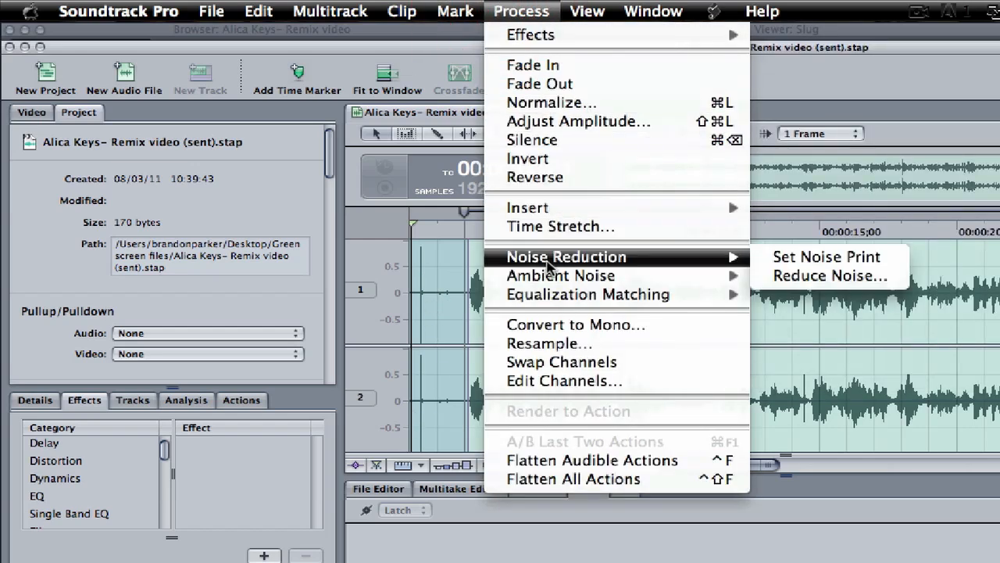
left_click(867, 278)
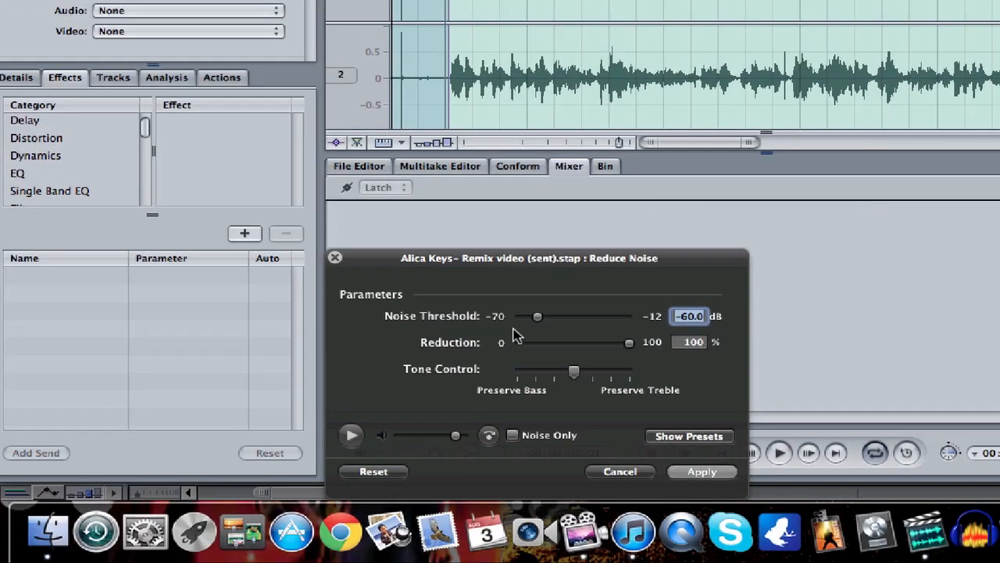
left_click_drag(537, 316, 943, 323)
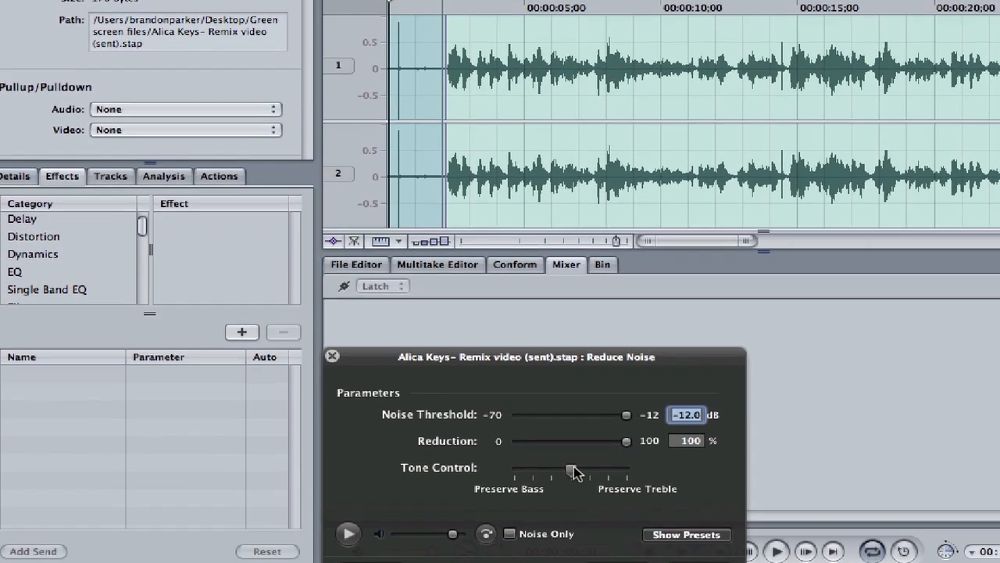
left_click_drag(573, 501, 484, 501)
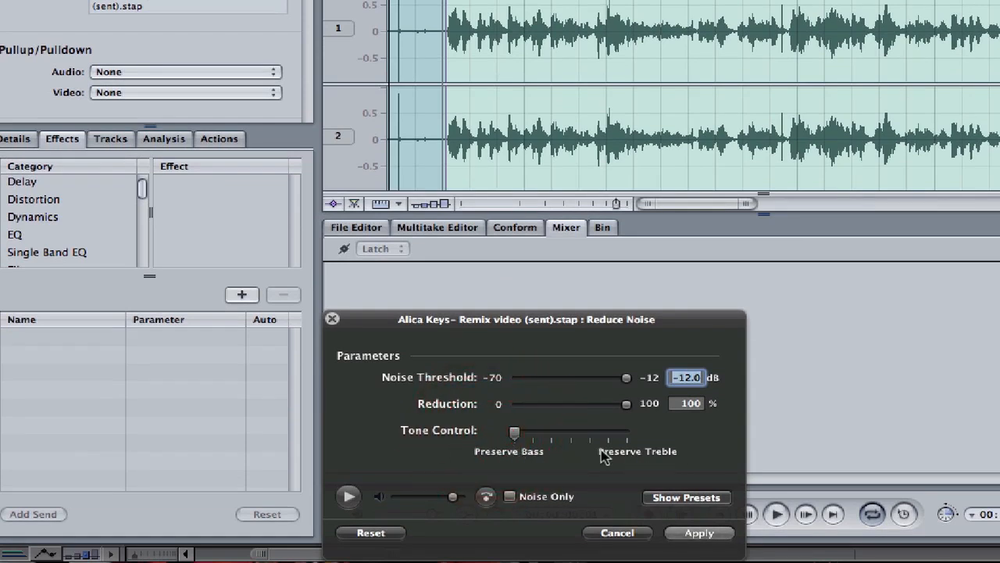
Step: Preview the noise reduction on the selected stretch, apply it, and play back the processed audio
left_click_drag(539, 324, 603, 107)
left_click(413, 271)
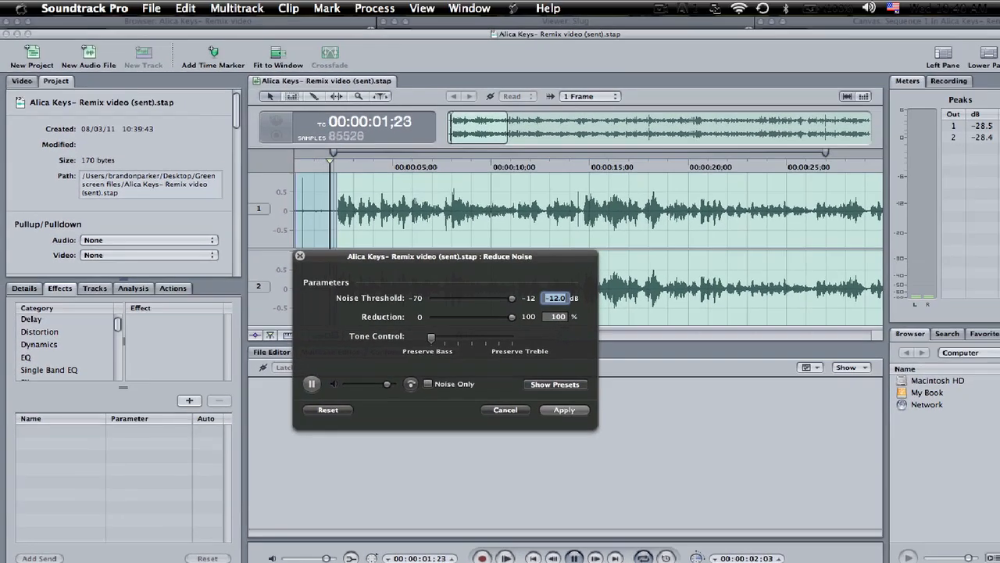
left_click(312, 384)
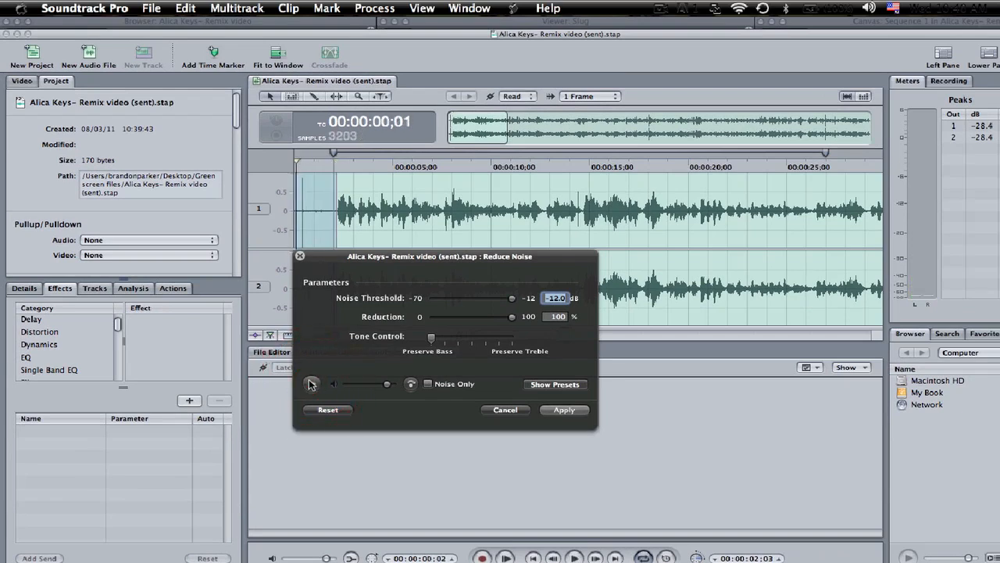
left_click(564, 412)
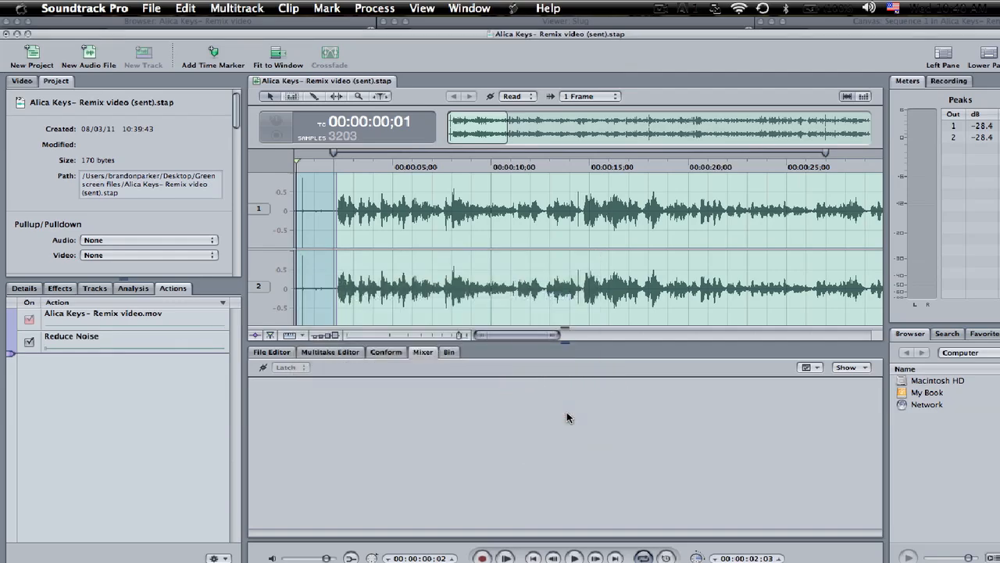
key("space")
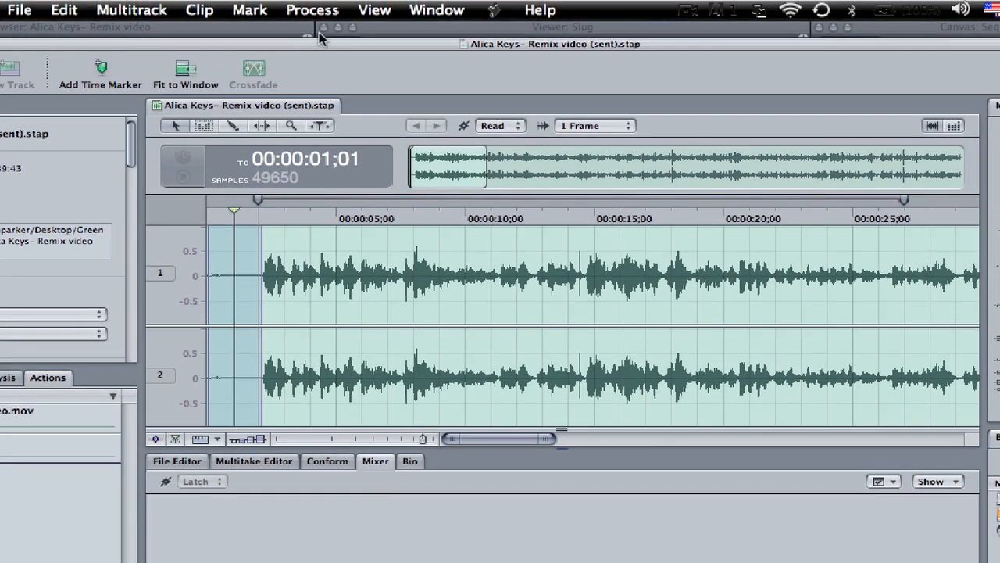
Step: Apply a second Reduce Noise pass to the same stretch with the noise threshold at -12 dB
left_click(312, 10)
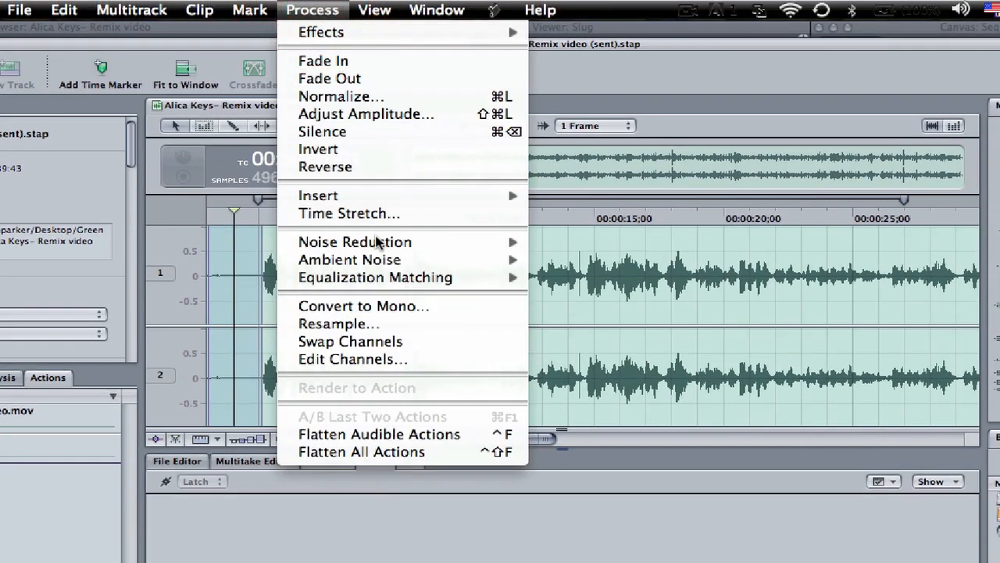
mouse_move(381, 246)
left_click(623, 263)
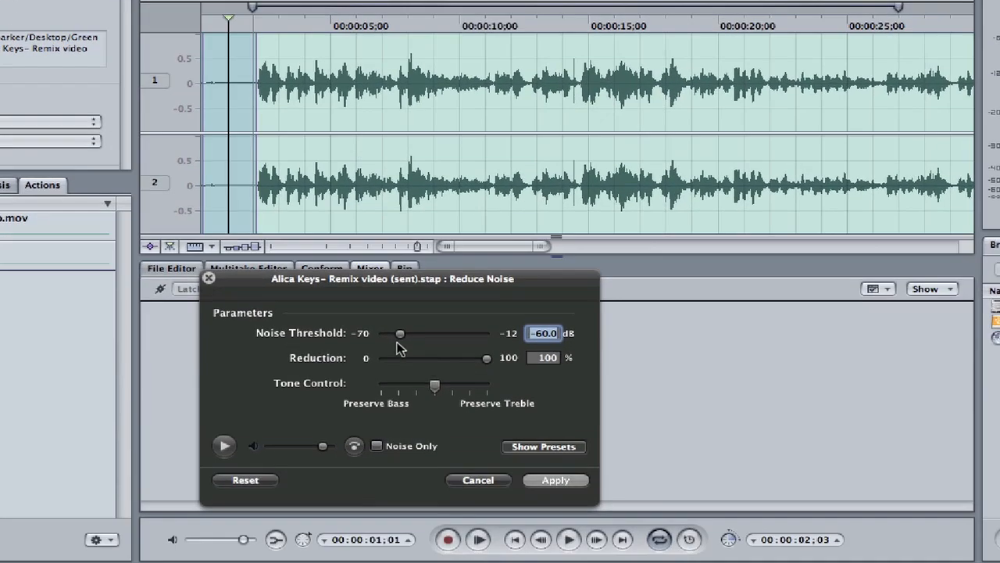
left_click(546, 476)
left_click_drag(545, 343, 711, 374)
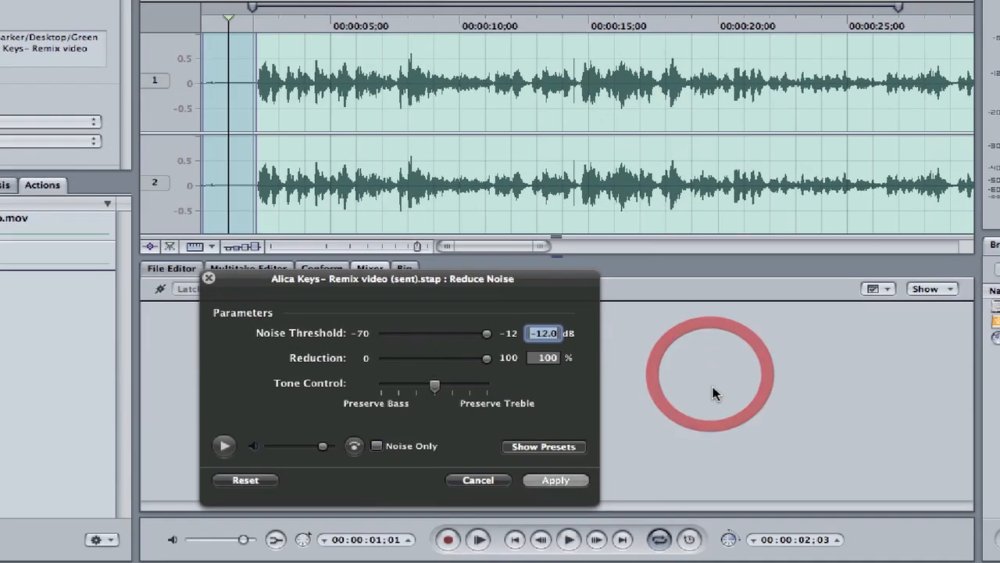
left_click(545, 479)
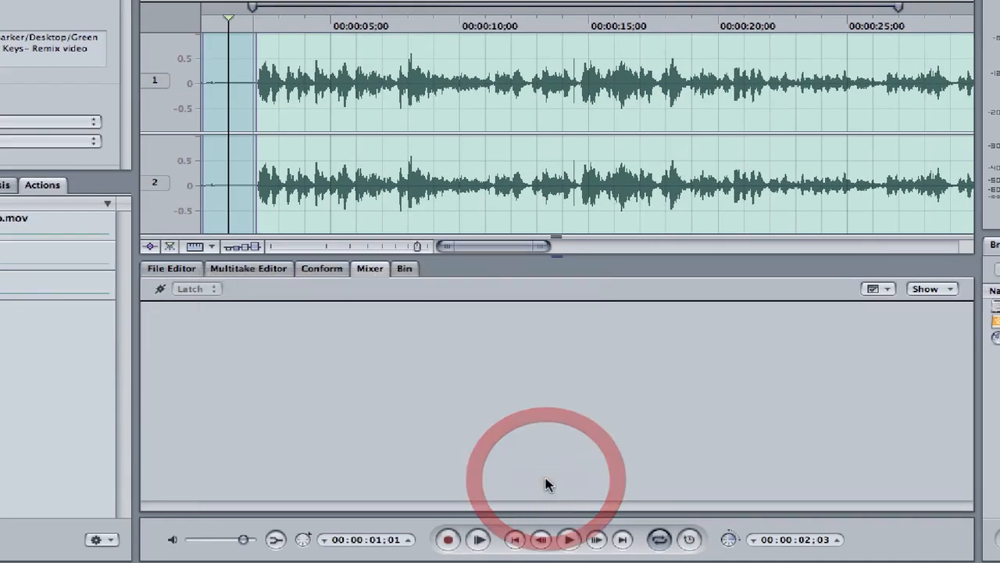
Step: Play the clip from the very beginning to check the opening stretch and the transition into the vocals
left_click(202, 67)
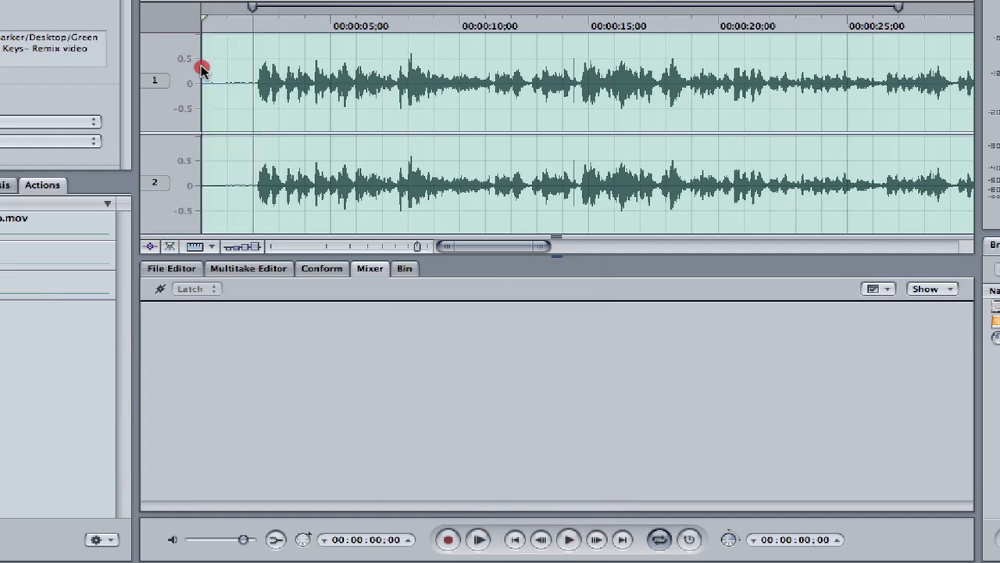
key("space")
left_click(197, 175)
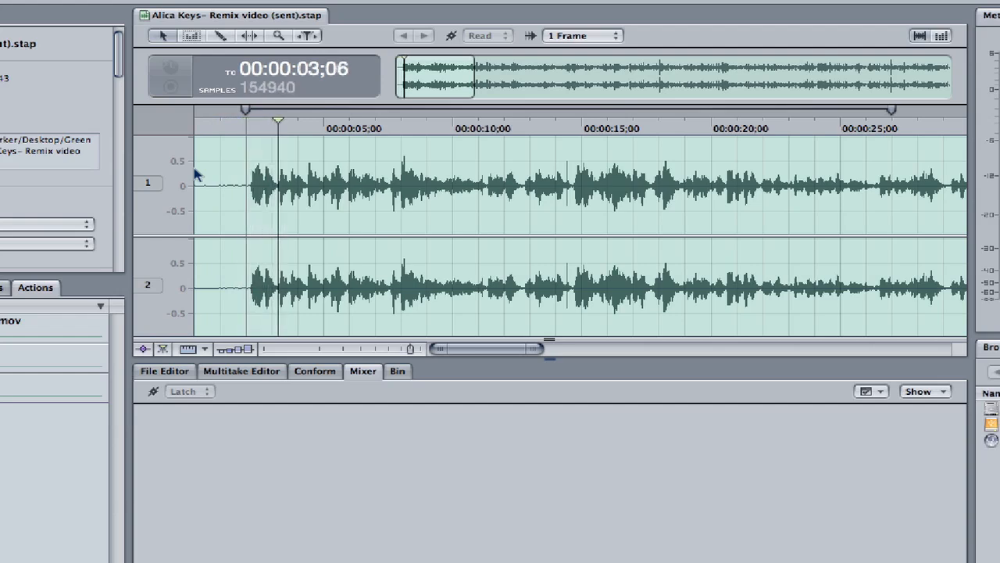
left_click(197, 175)
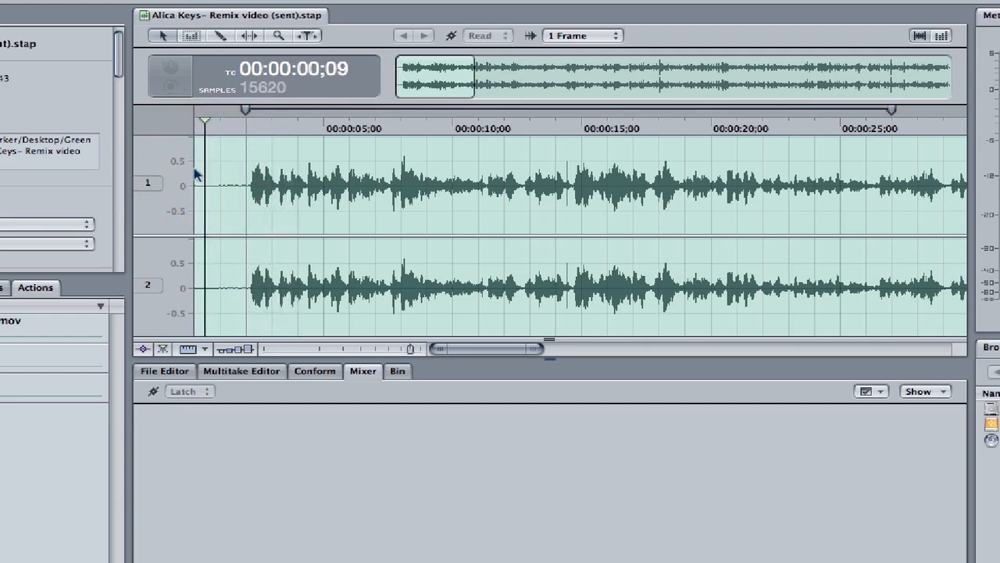
left_click(308, 292)
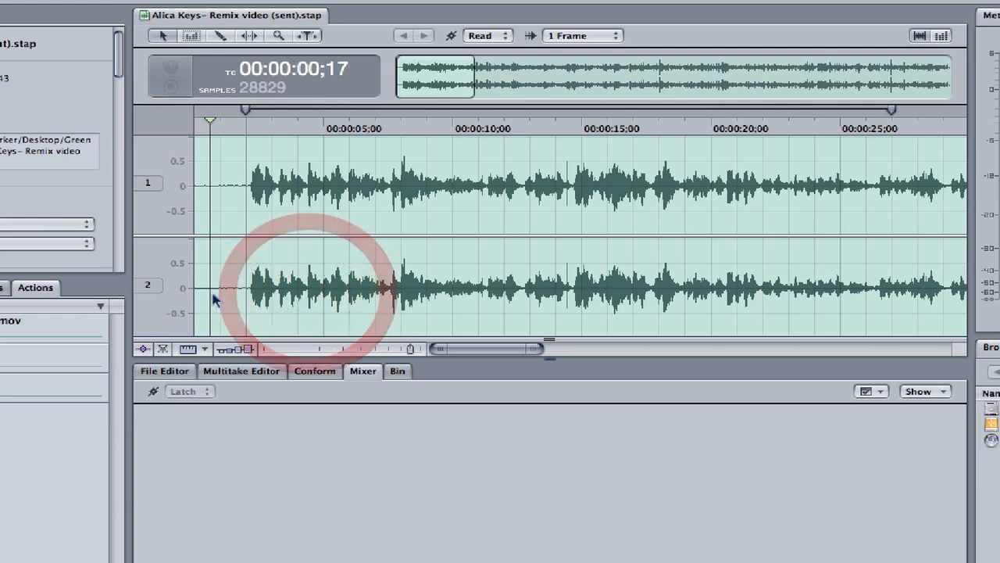
left_click(258, 313)
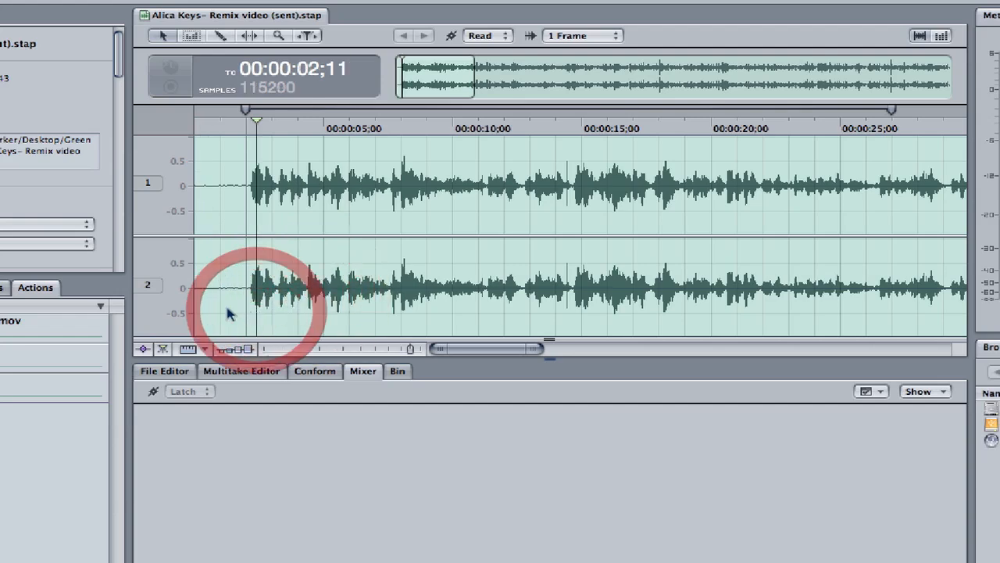
Step: Select the entire clip from its start to its end across both channels
left_click_drag(197, 312, 247, 312)
left_click_drag(318, 362, 516, 393)
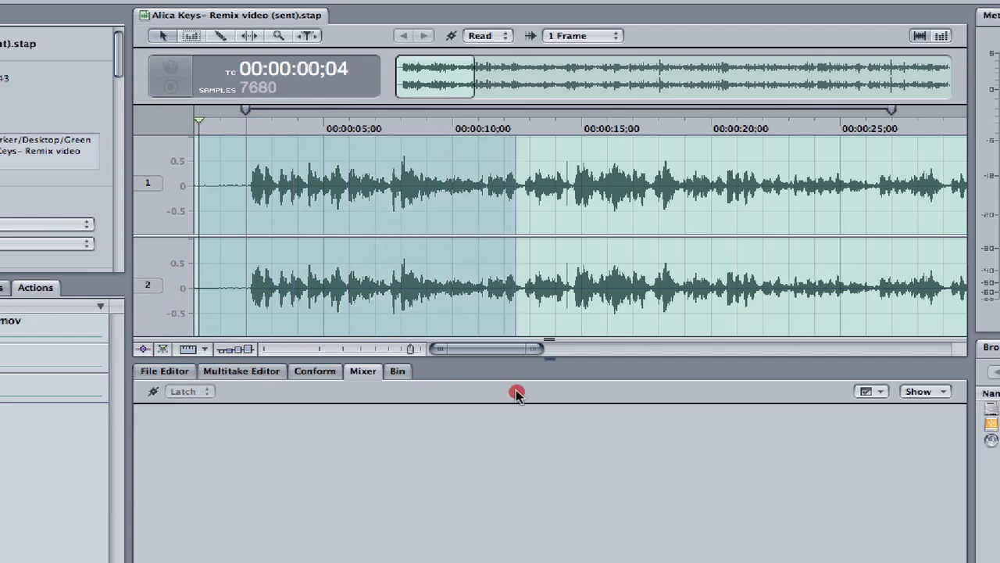
left_click_drag(543, 348, 290, 315)
left_click_drag(195, 314, 999, 418)
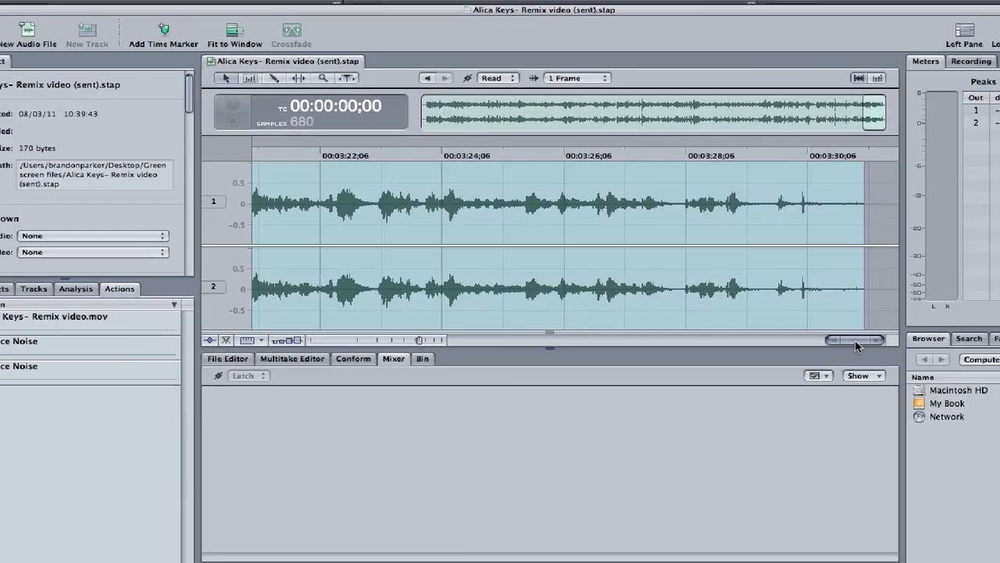
left_click_drag(920, 350, 51, 301)
left_click(52, 300)
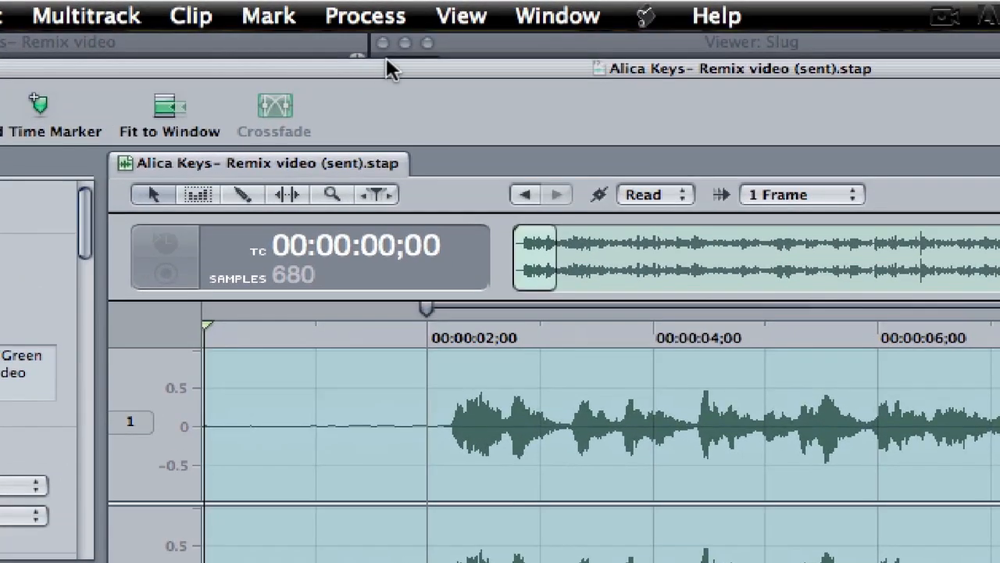
Step: Open Reduce Noise for the whole clip, position its dialog clear of the waveform's start, and preview the default settings
left_click(371, 11)
mouse_move(417, 373)
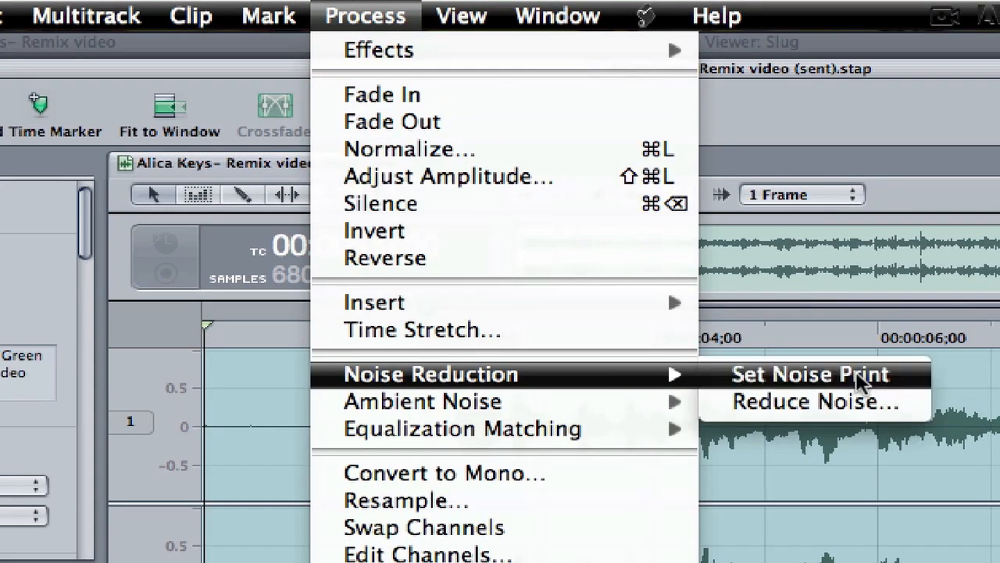
left_click(842, 402)
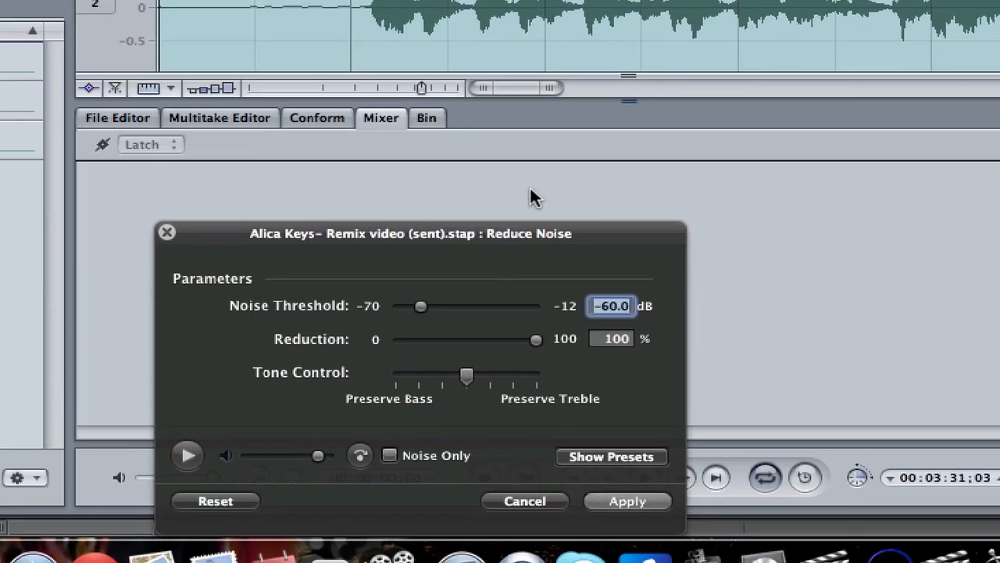
left_click_drag(528, 361, 442, 182)
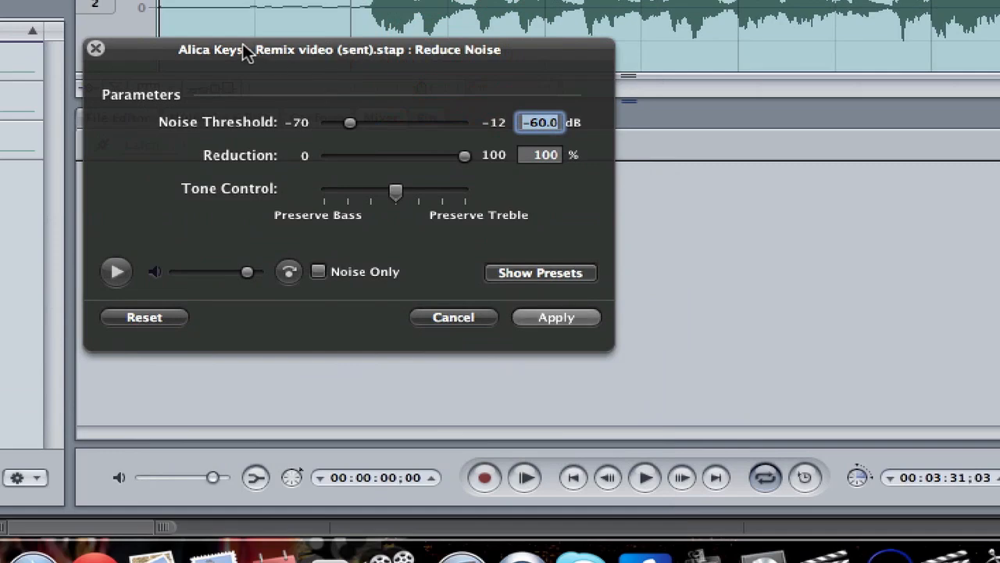
left_click_drag(388, 49, 414, 8)
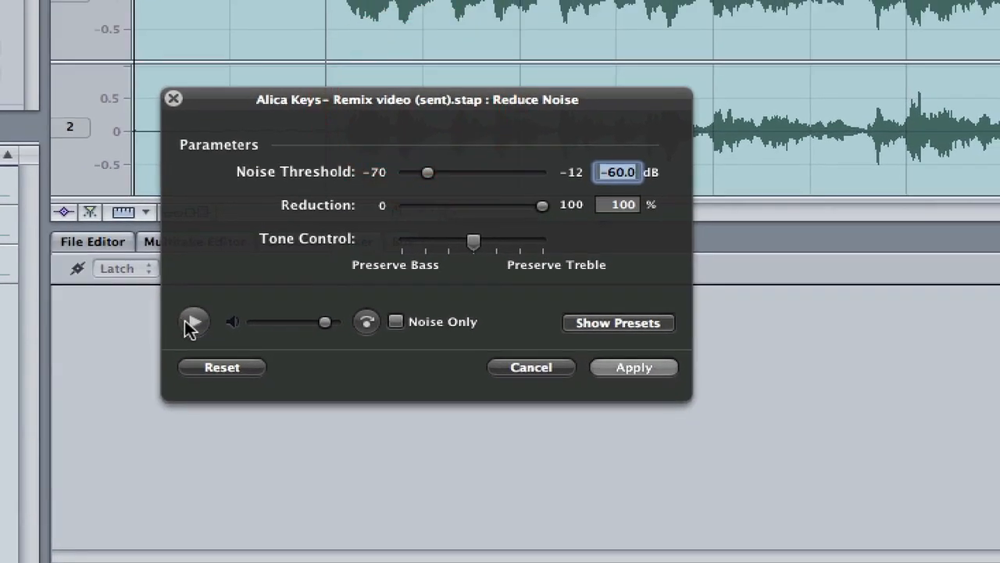
left_click(141, 251)
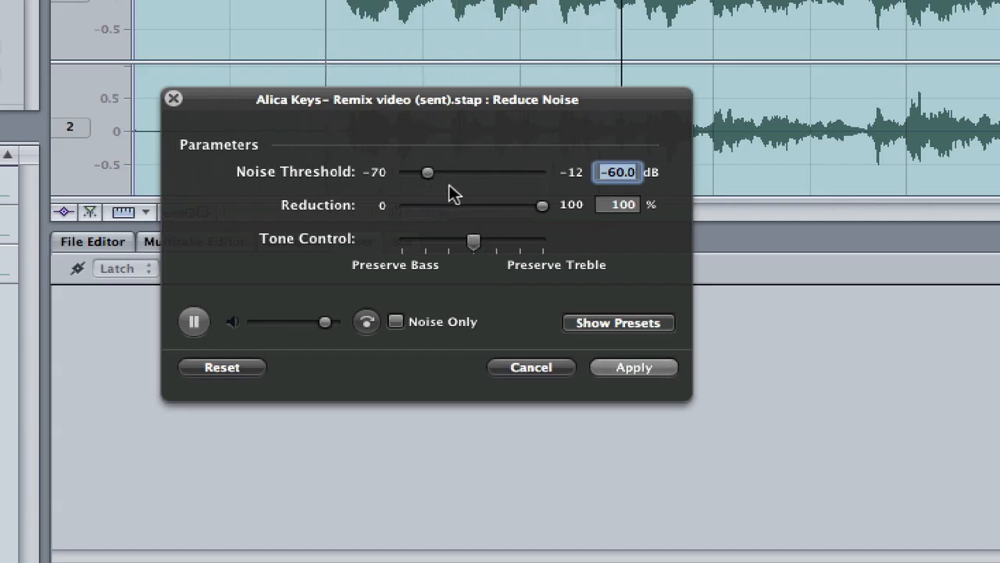
left_click(195, 322)
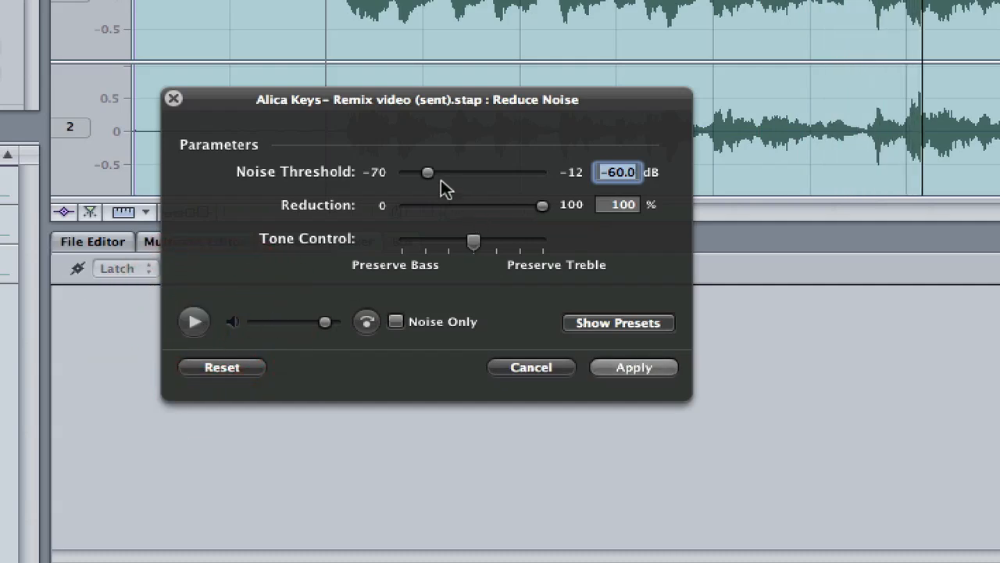
Step: Try a noise threshold of -51.8 dB while previewing the clip, set it to -58.6 dB, and stop the preview
left_click_drag(430, 170, 450, 170)
left_click(196, 321)
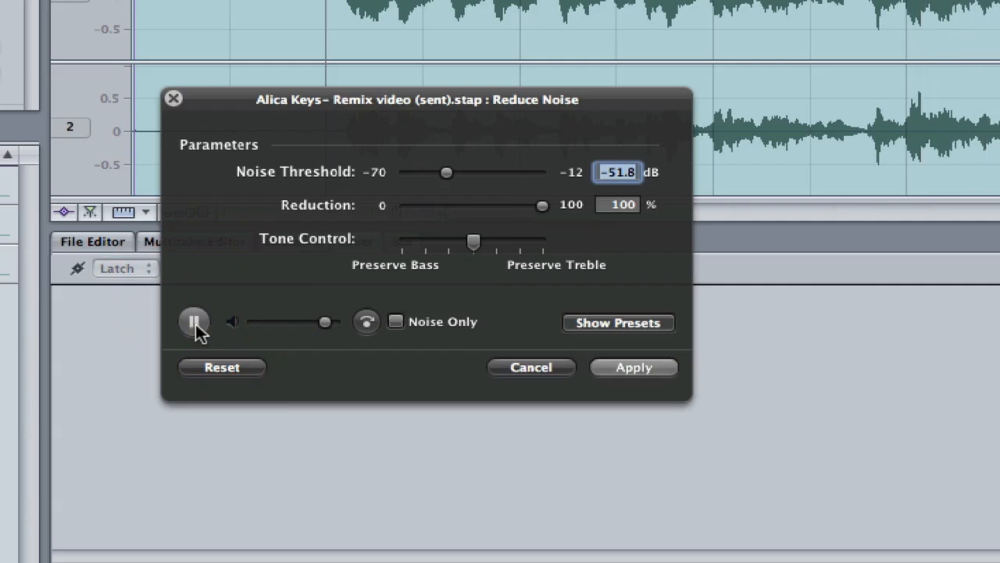
left_click_drag(445, 173, 427, 175)
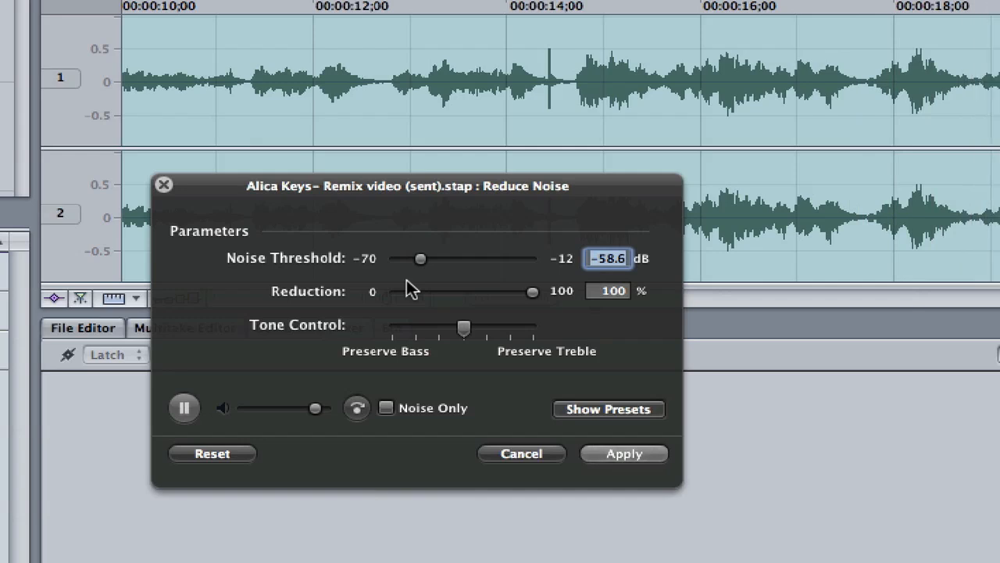
left_click(185, 407)
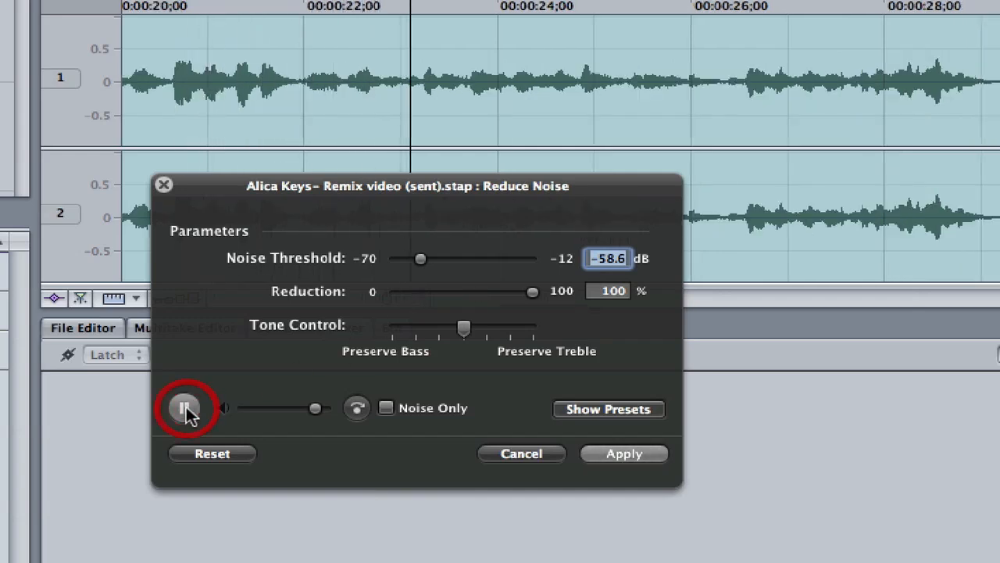
left_click_drag(472, 185, 696, 318)
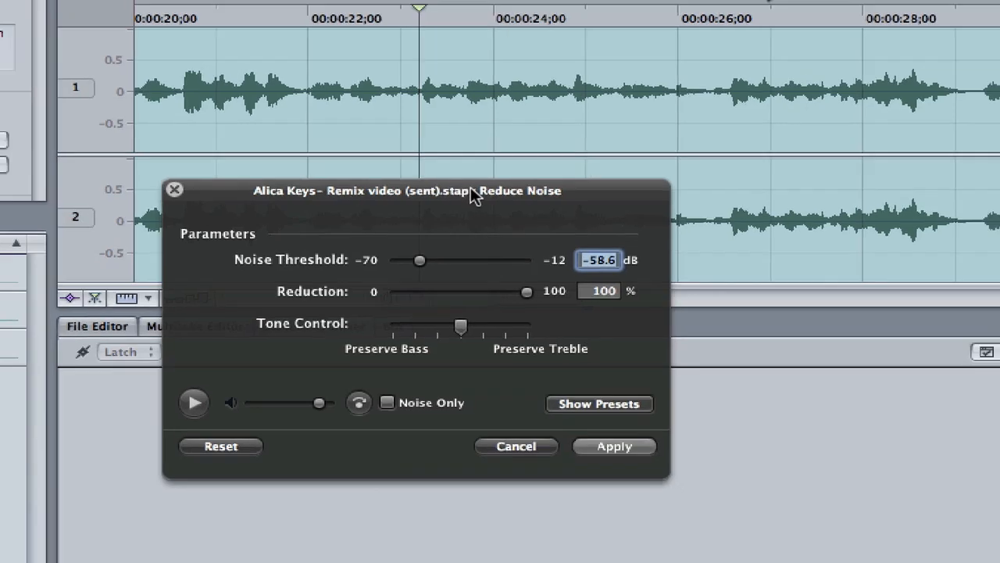
left_click_drag(552, 307, 647, 305)
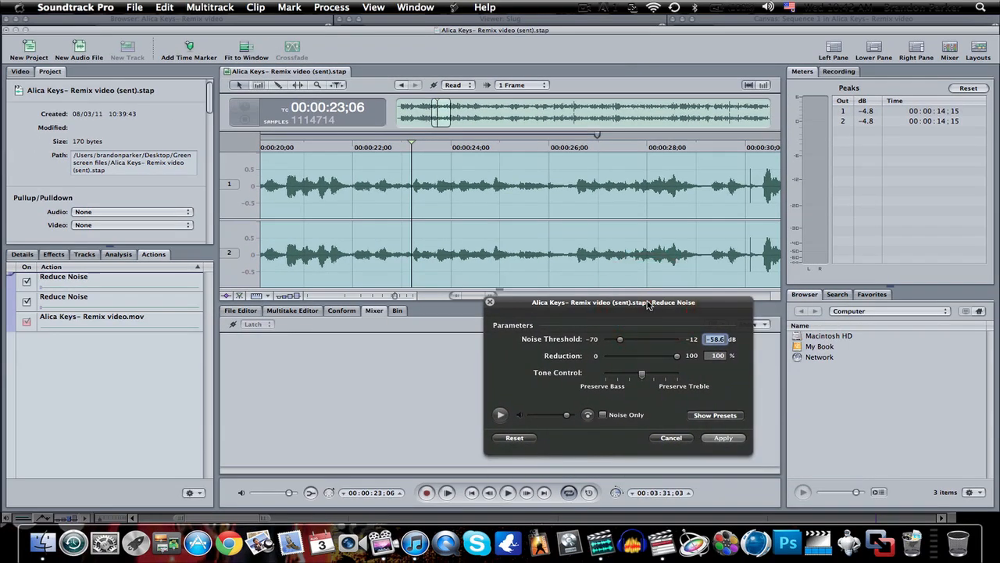
left_click_drag(673, 308, 600, 269)
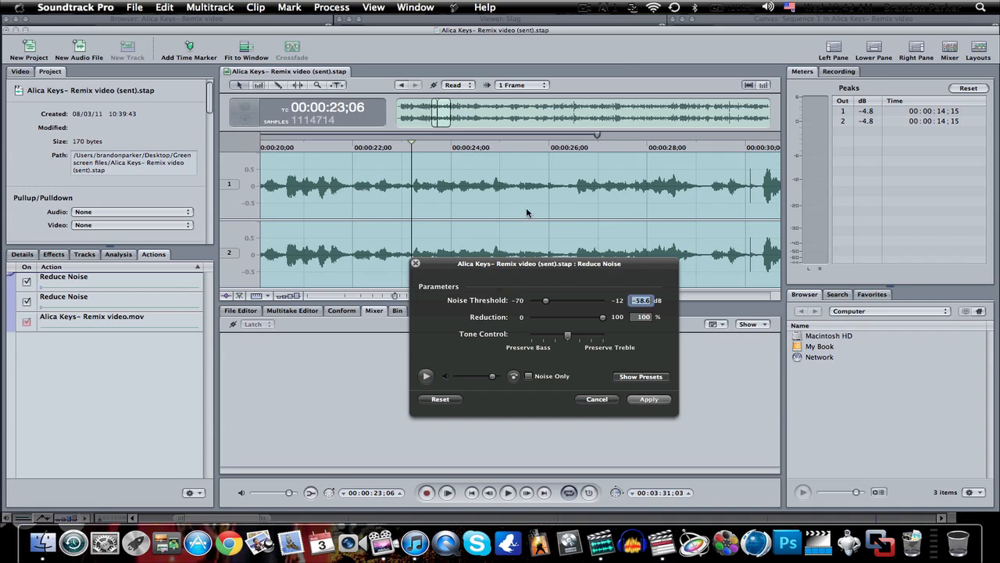
left_click_drag(646, 267, 848, 207)
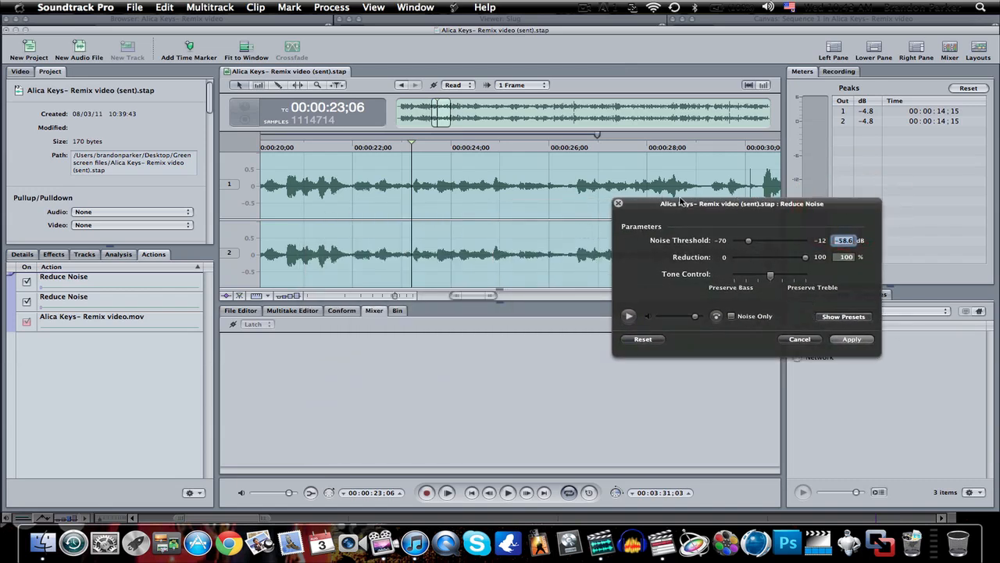
left_click_drag(705, 207, 463, 229)
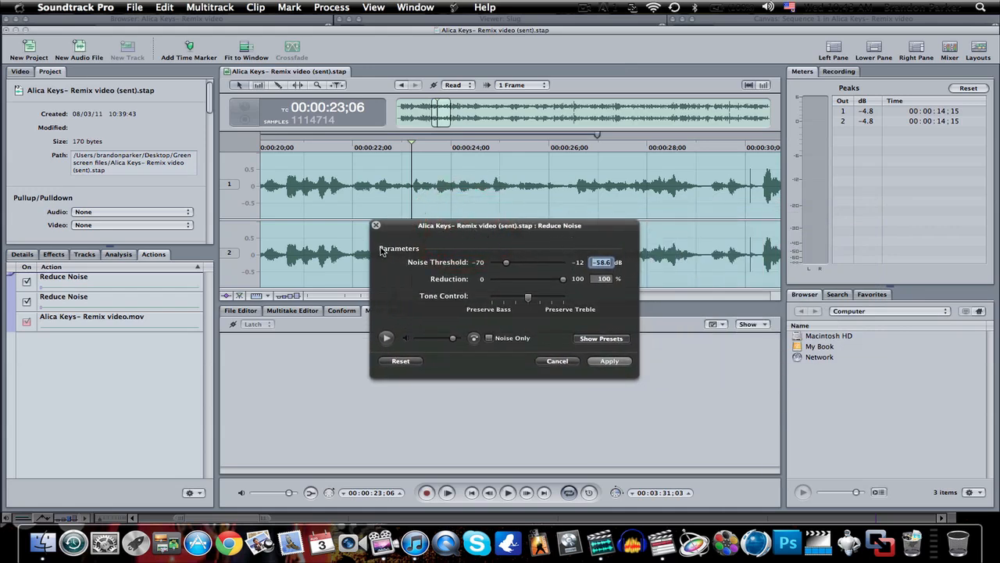
Step: Preview the noise reduction again, fine-tune its threshold to -58.6 dB, and apply it to the whole clip
left_click_drag(487, 231, 595, 296)
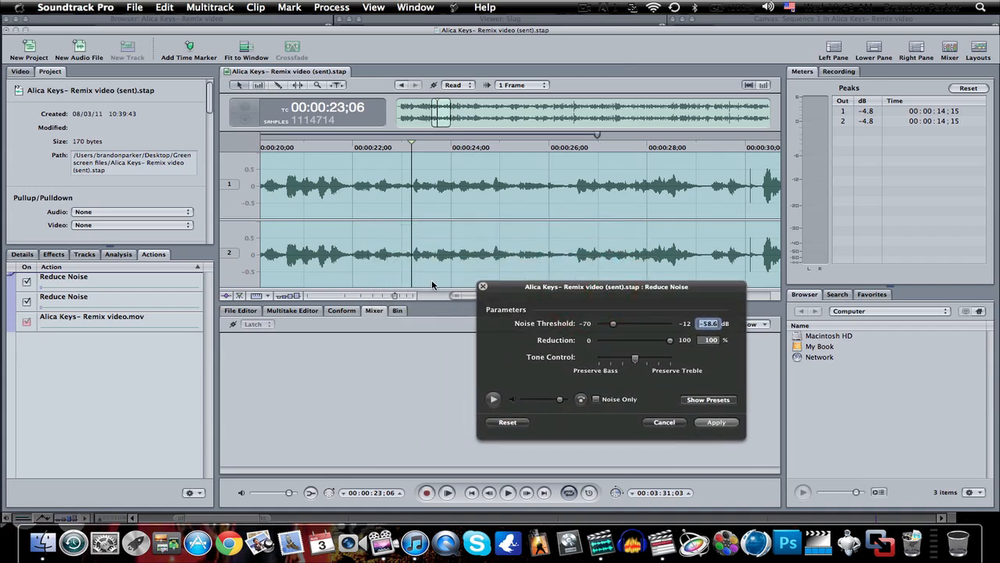
left_click(495, 400)
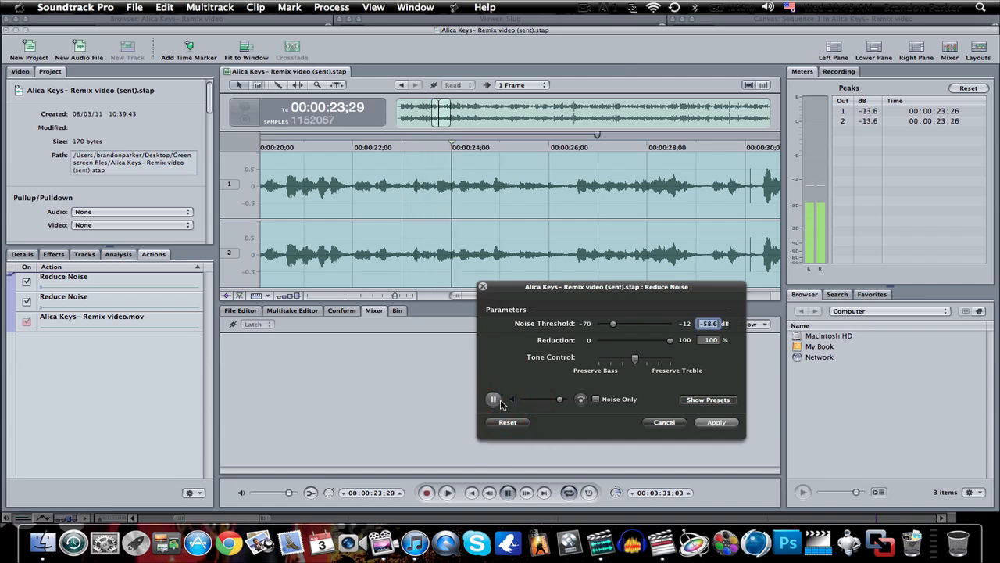
left_click(495, 400)
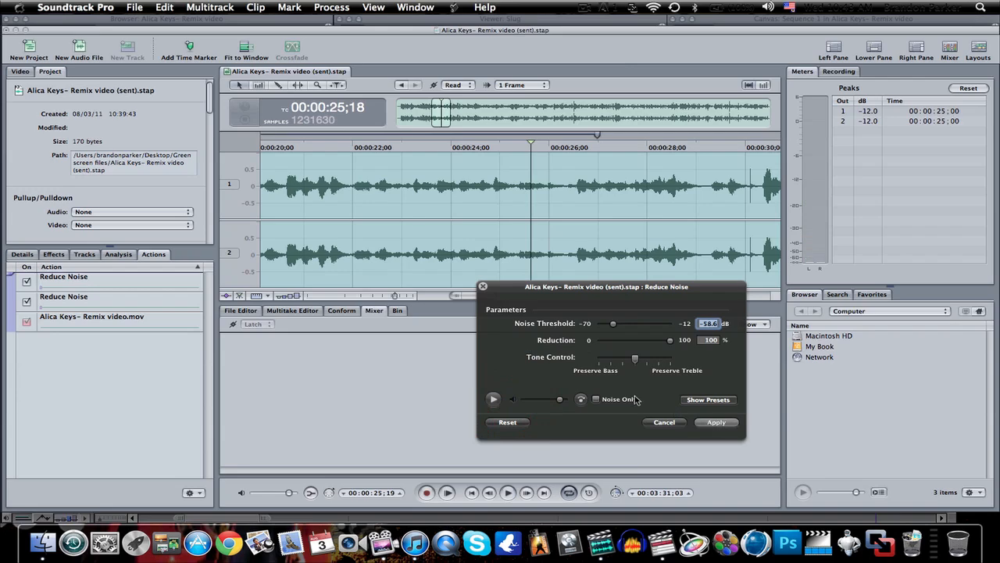
left_click_drag(614, 326, 612, 325)
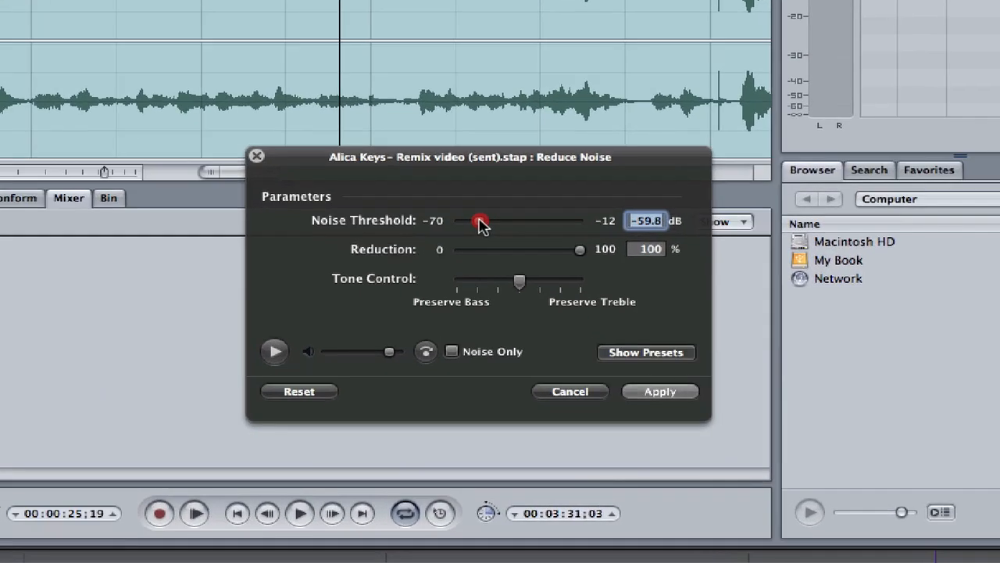
left_click_drag(479, 222, 482, 222)
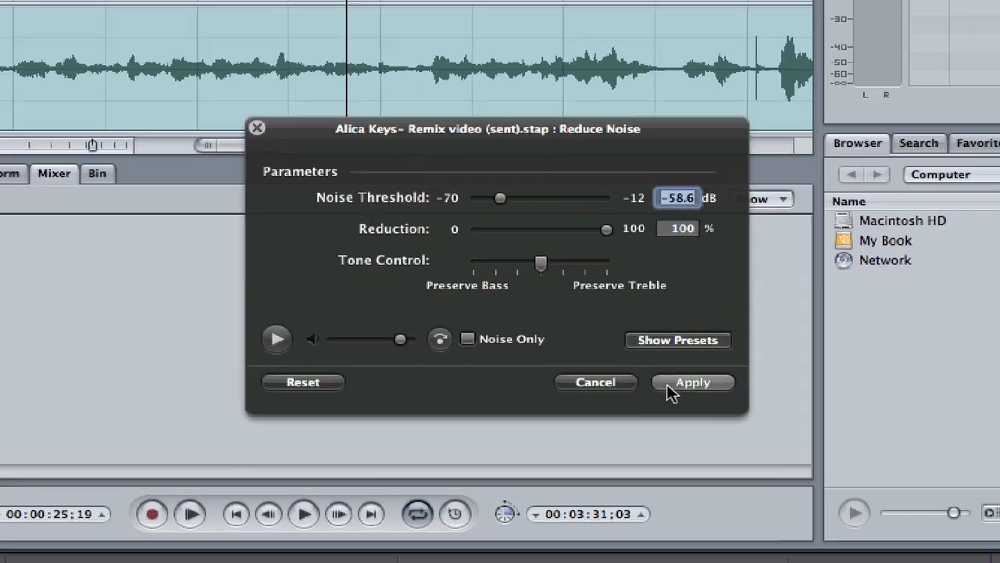
left_click(668, 384)
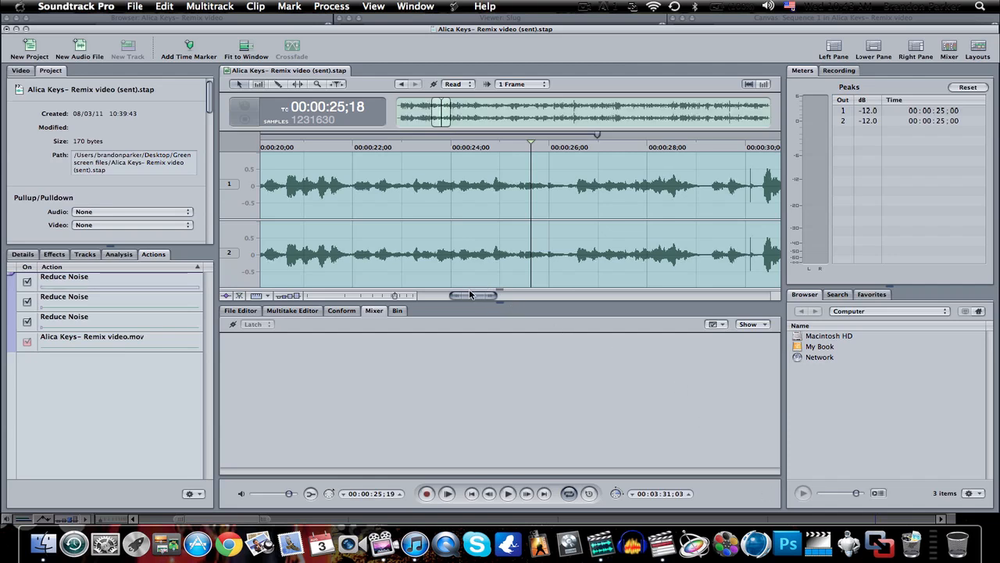
Step: Add the Soundtrack Pro Reverb effect from the Reverb category to the clip
left_click_drag(461, 299, 352, 295)
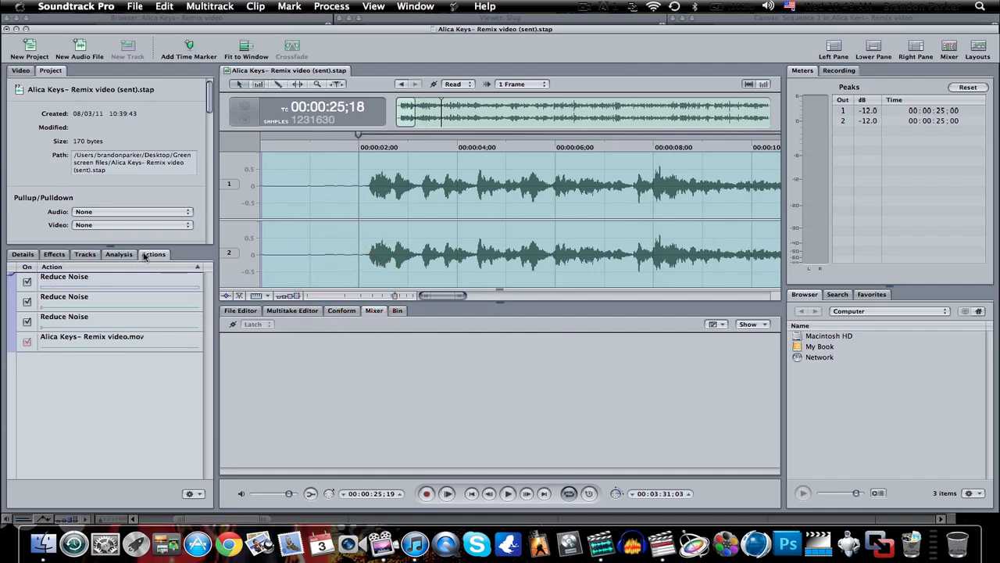
left_click(53, 254)
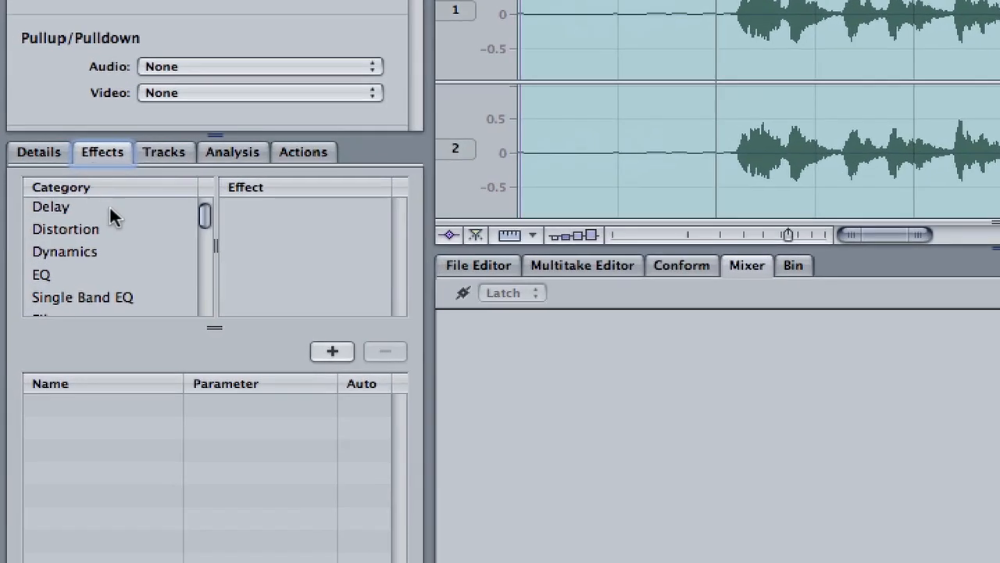
scroll(146, 287, "down", 7)
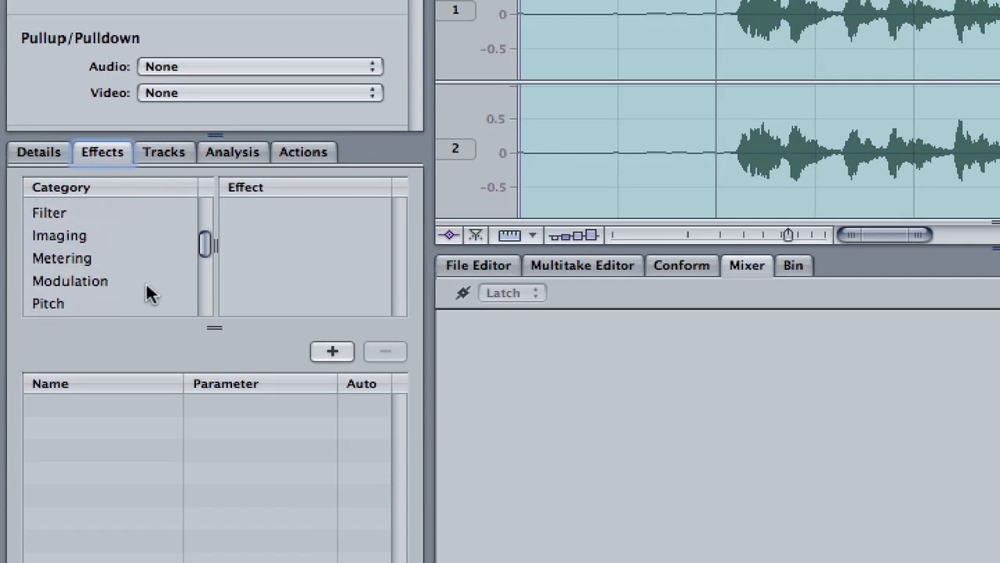
left_click(40, 279)
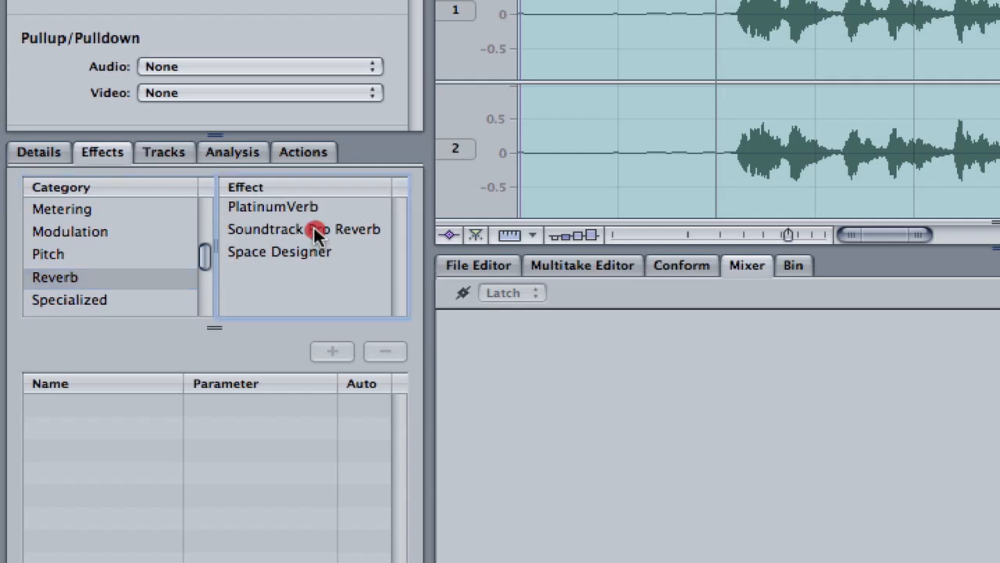
left_click(314, 228)
mouse_move(299, 229)
left_mouse_down()
mouse_move(361, 299)
mouse_move(372, 383)
mouse_move(558, 444)
mouse_move(635, 313)
mouse_move(299, 224)
left_mouse_up()
double_click(299, 227)
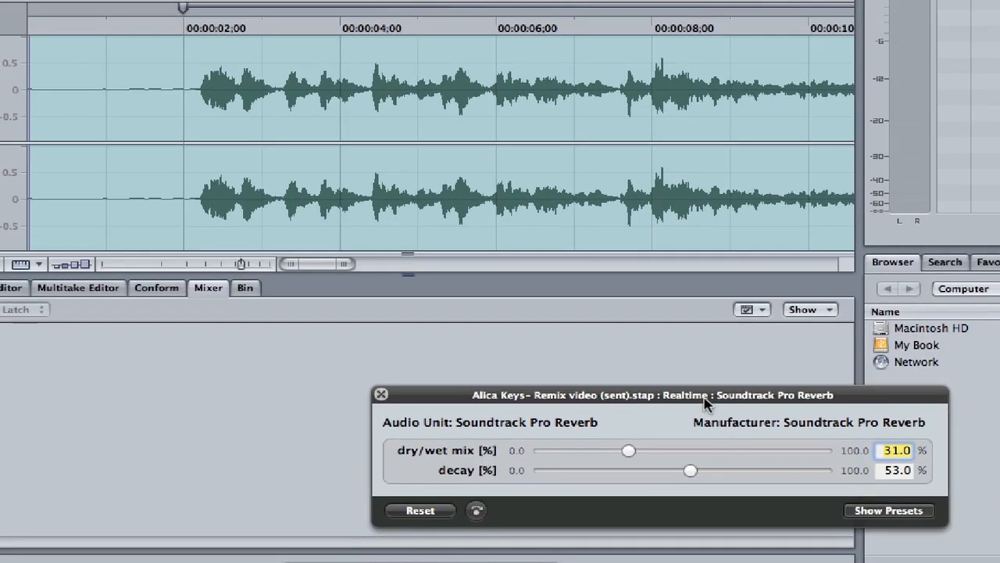
Step: Place the reverb settings clear of the waveform and play the clip from just before the vocals to hear the default reverb
left_click_drag(999, 293, 881, 295)
key("BackSpace")
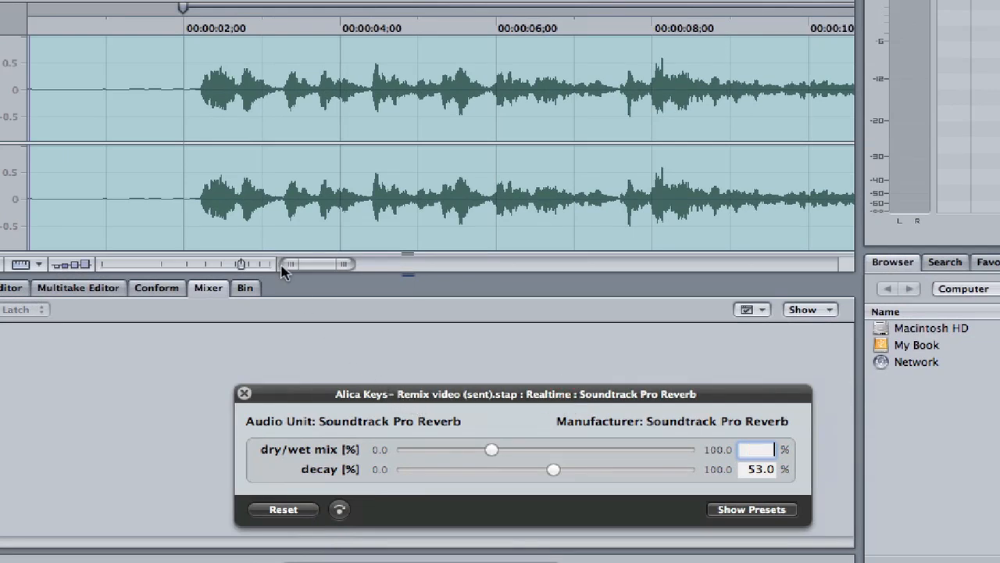
left_click(182, 62)
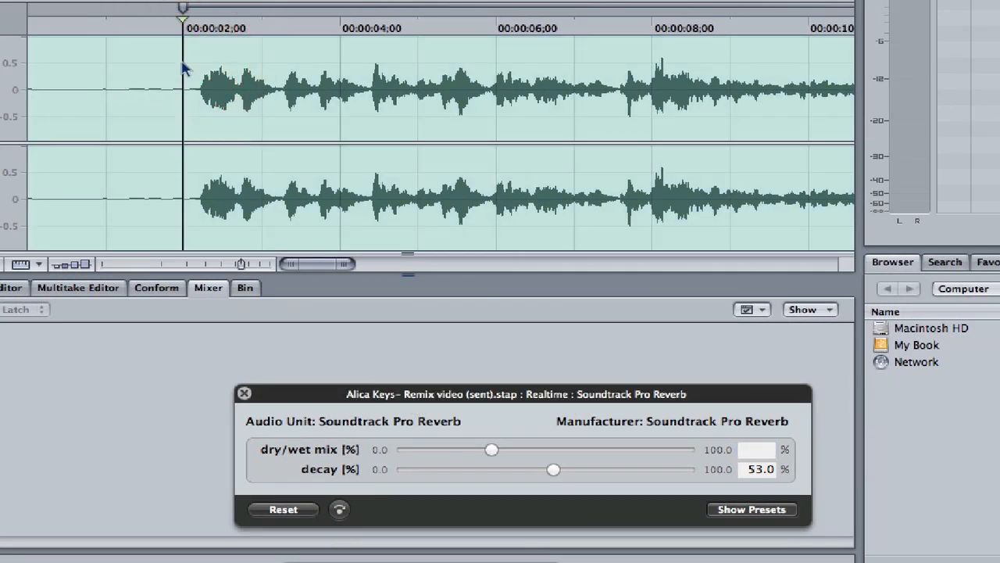
key("space")
left_click_drag(478, 394, 317, 270)
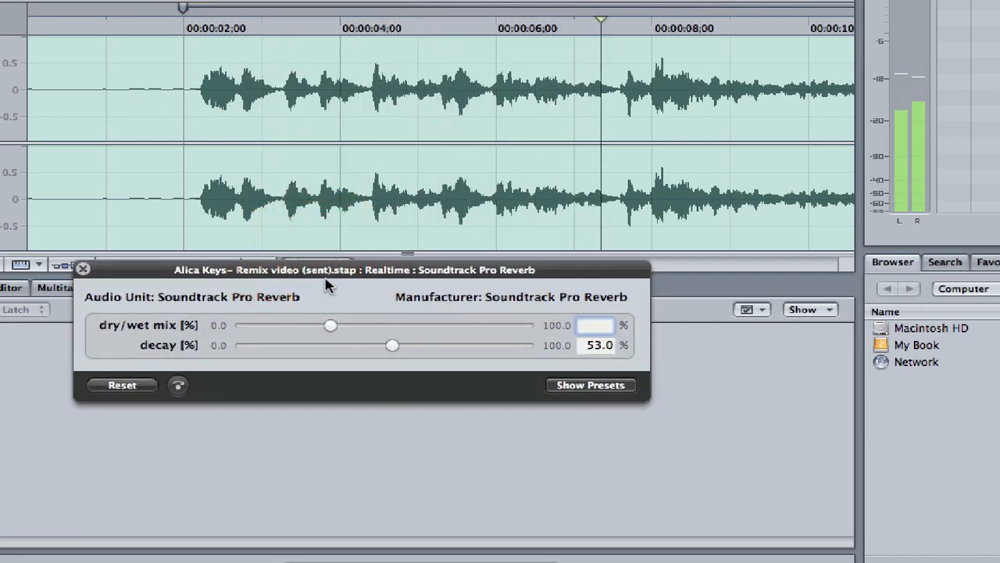
left_click(152, 89)
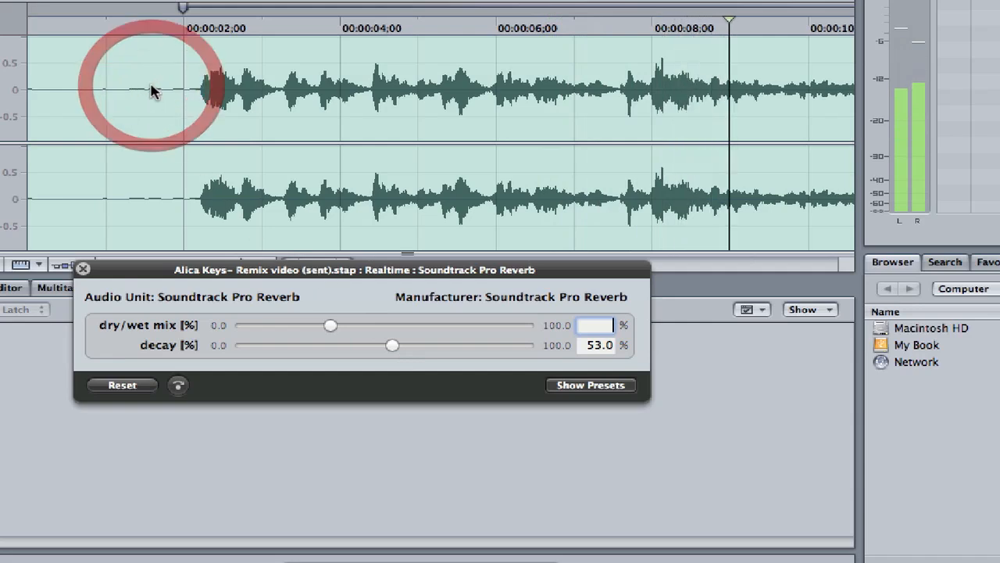
left_click(151, 86)
key("space")
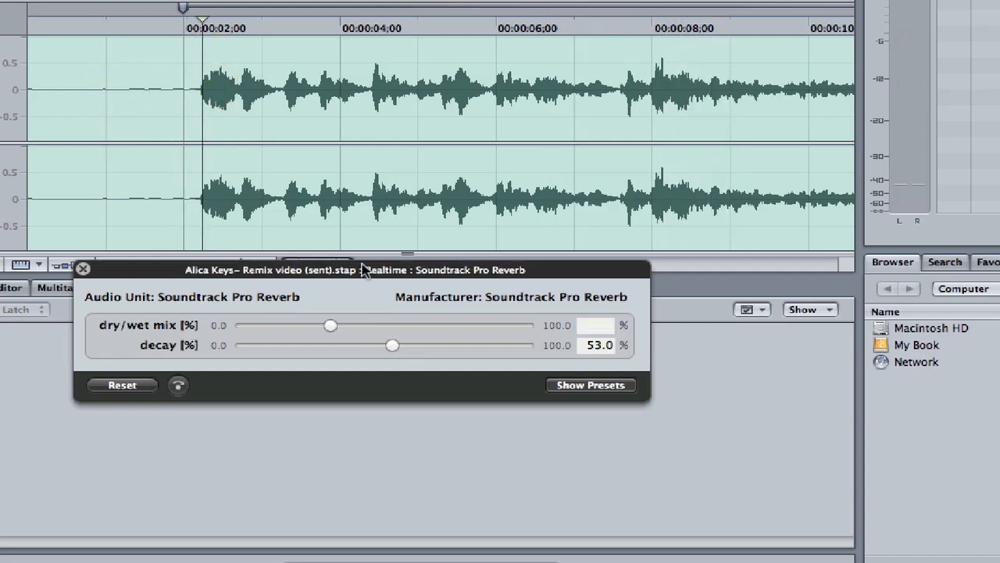
Step: Set the reverb's decay to 0% and its dry/wet mix to 2.2%, trying an 18% mix during playback first
left_click_drag(390, 344, 220, 339)
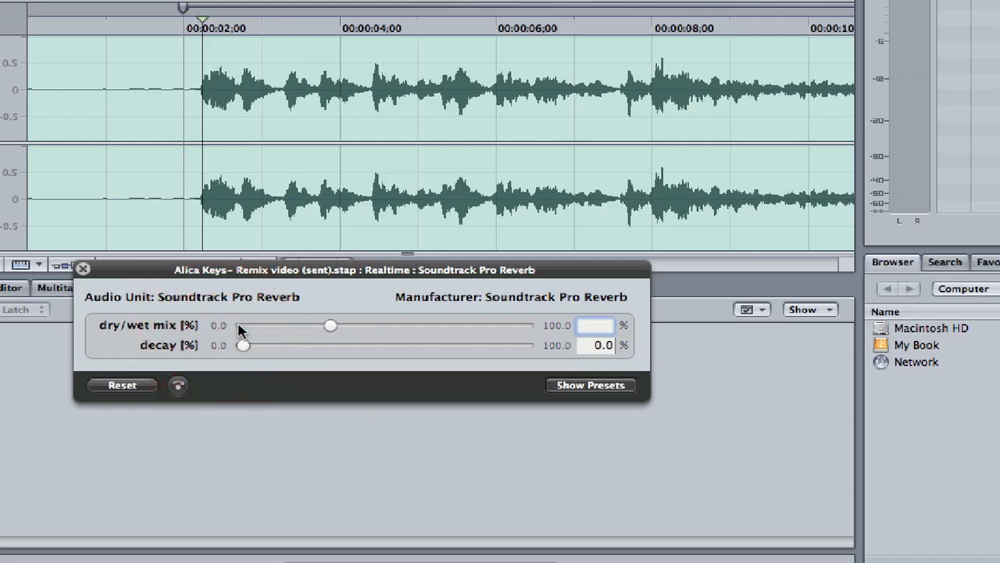
left_click_drag(330, 327, 294, 326)
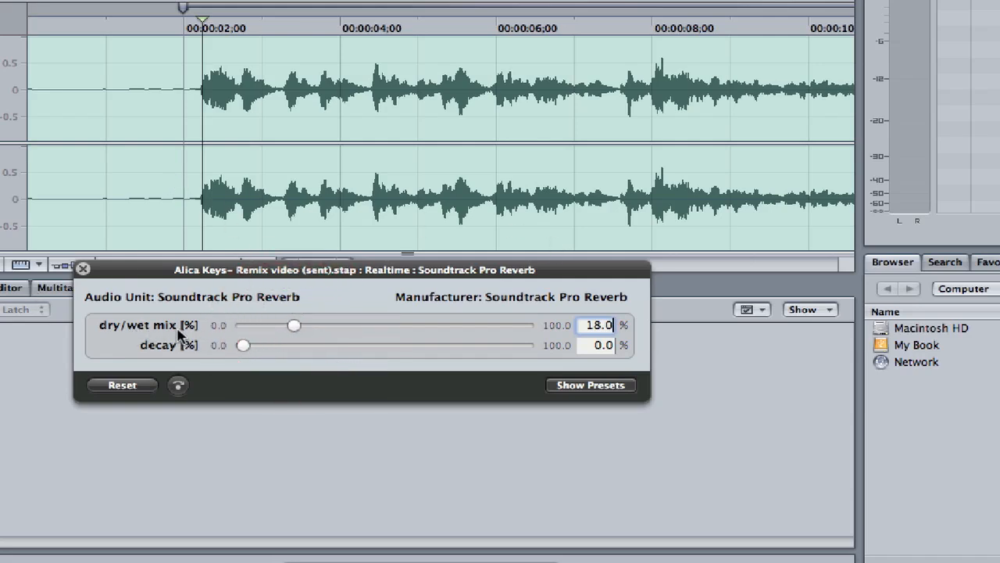
left_click(192, 142)
key("space")
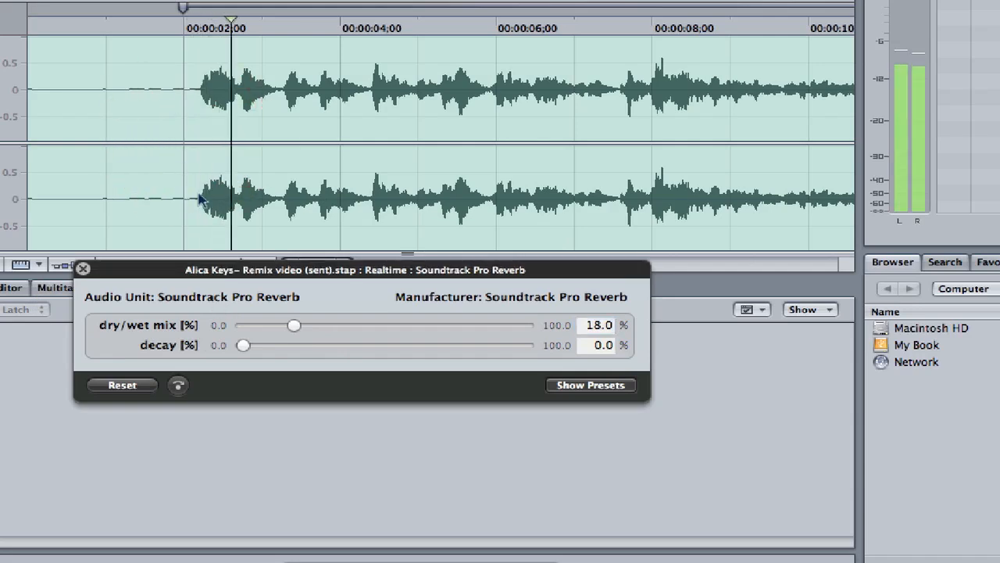
left_click_drag(294, 325, 251, 335)
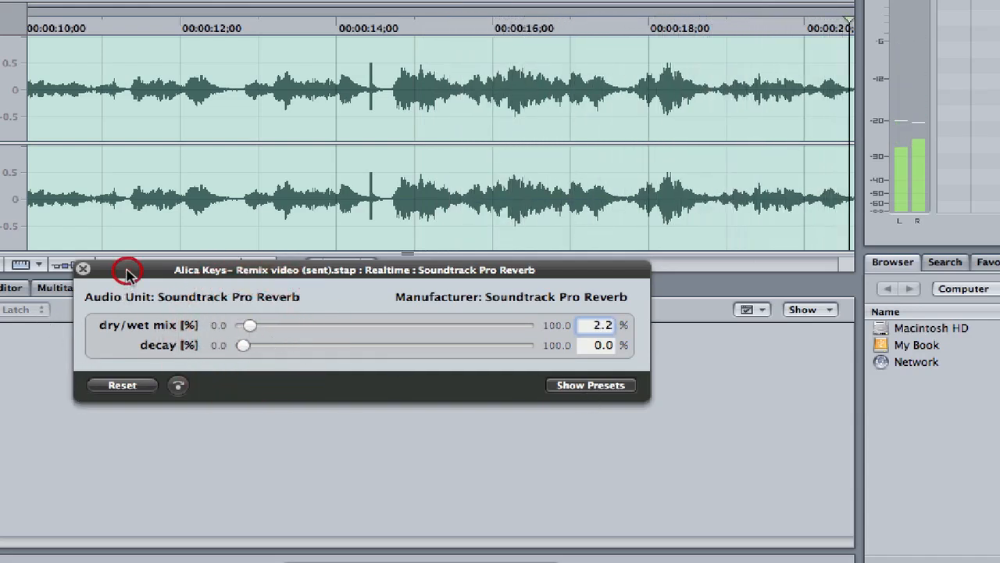
left_click(83, 269)
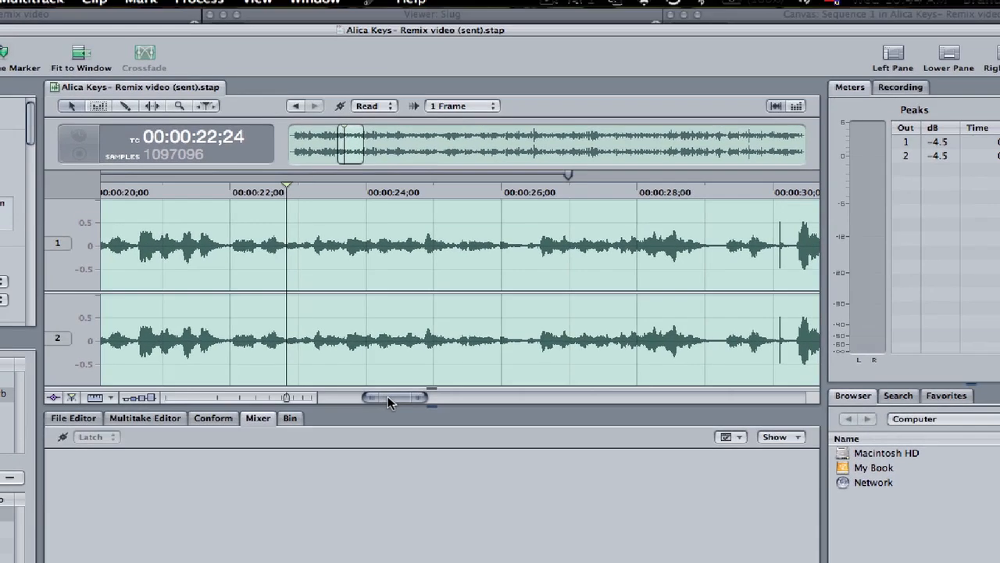
Step: Look over the PlatinumVerb and Space Designer reverbs, the remaining effect categories, and the waveform back to the clip's start
left_click_drag(360, 264, 349, 269)
left_click_drag(379, 401, 409, 420)
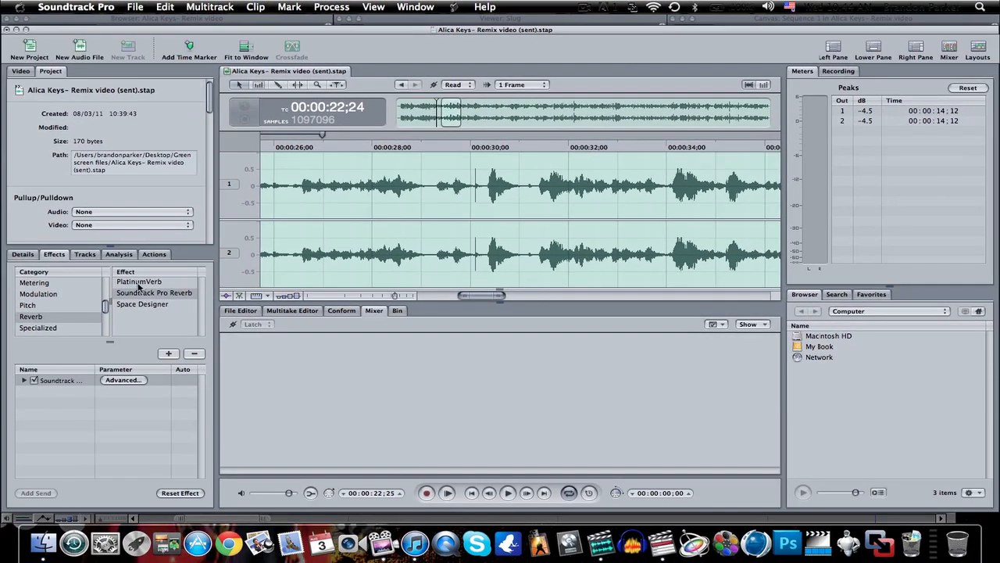
left_click(135, 282)
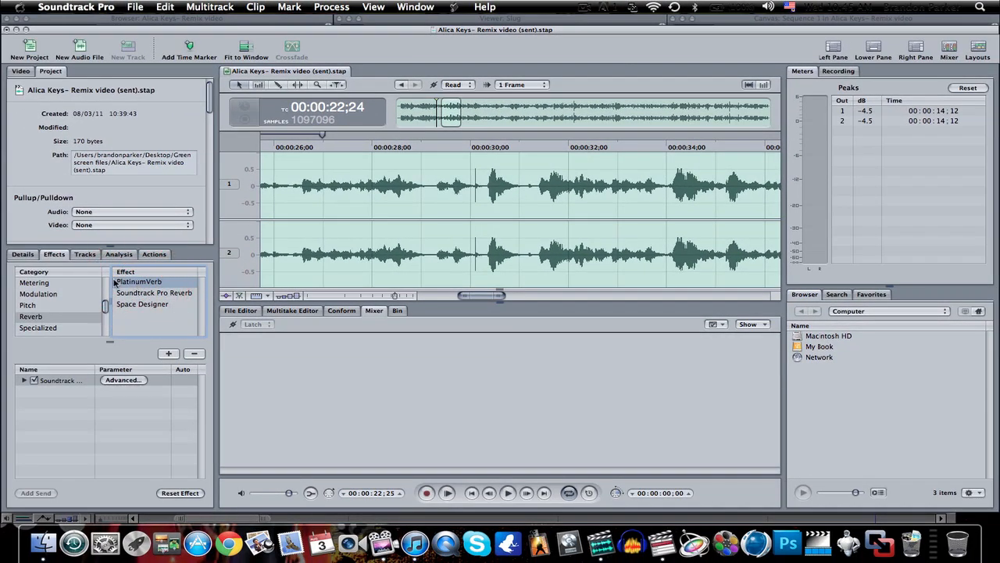
left_click(137, 304)
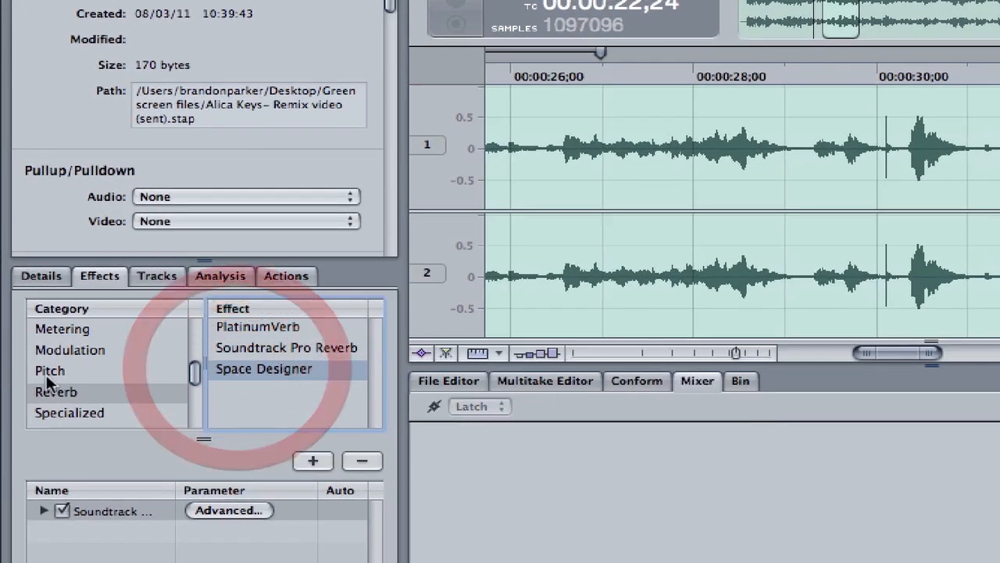
scroll(143, 395, "down", 3)
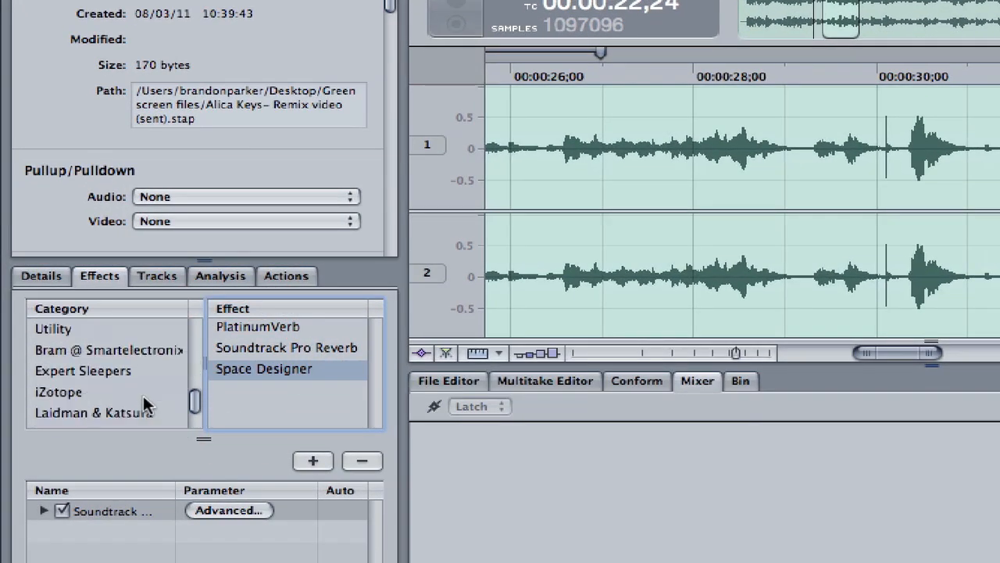
scroll(143, 396, "up", 1)
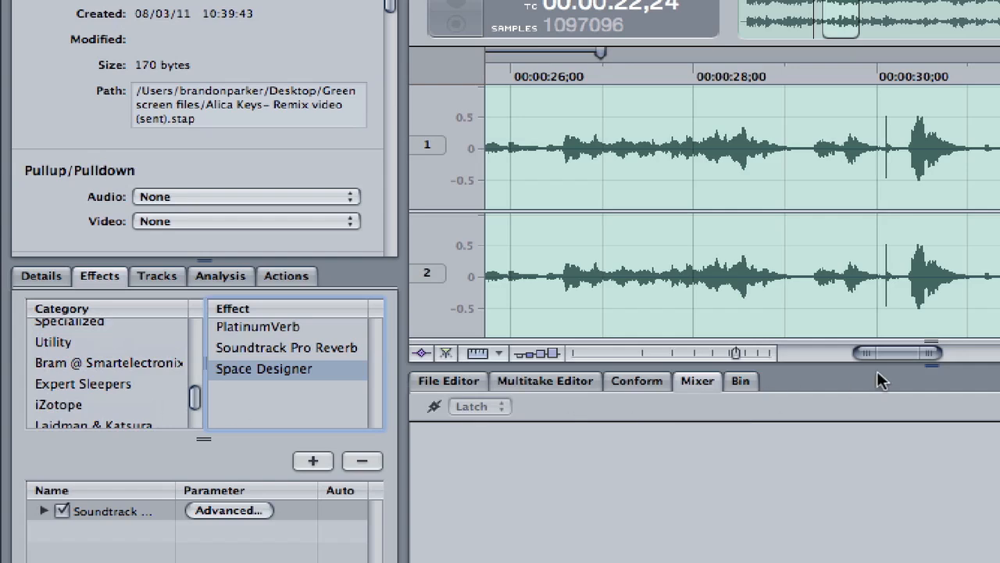
mouse_move(904, 357)
left_mouse_down()
mouse_move(814, 358)
mouse_move(911, 375)
left_mouse_up()
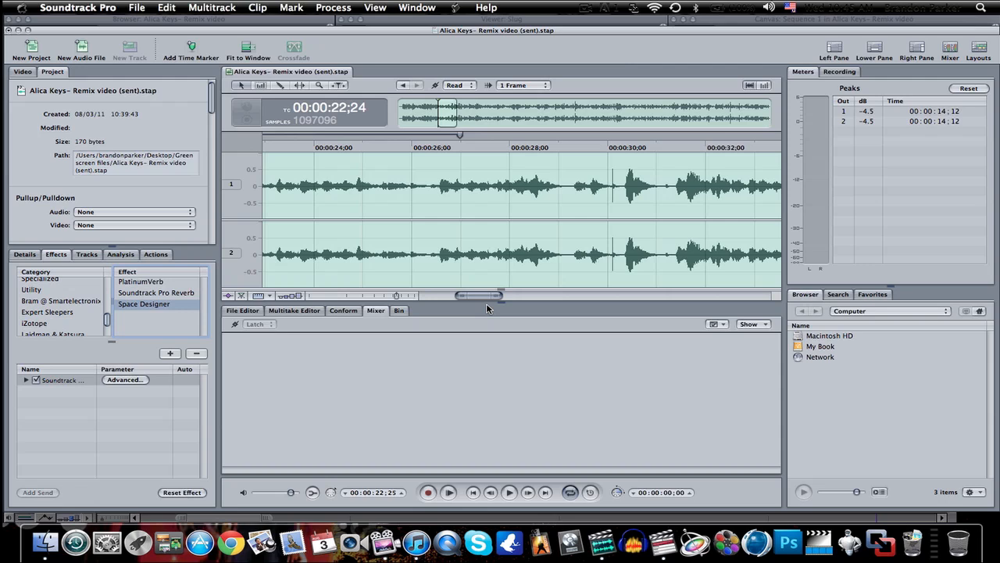
left_click_drag(476, 297, 435, 301)
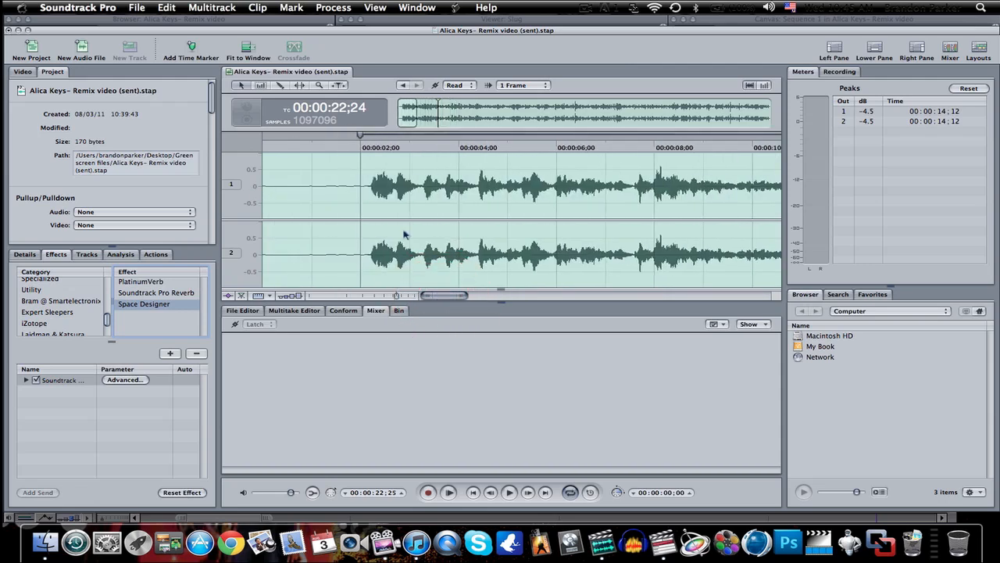